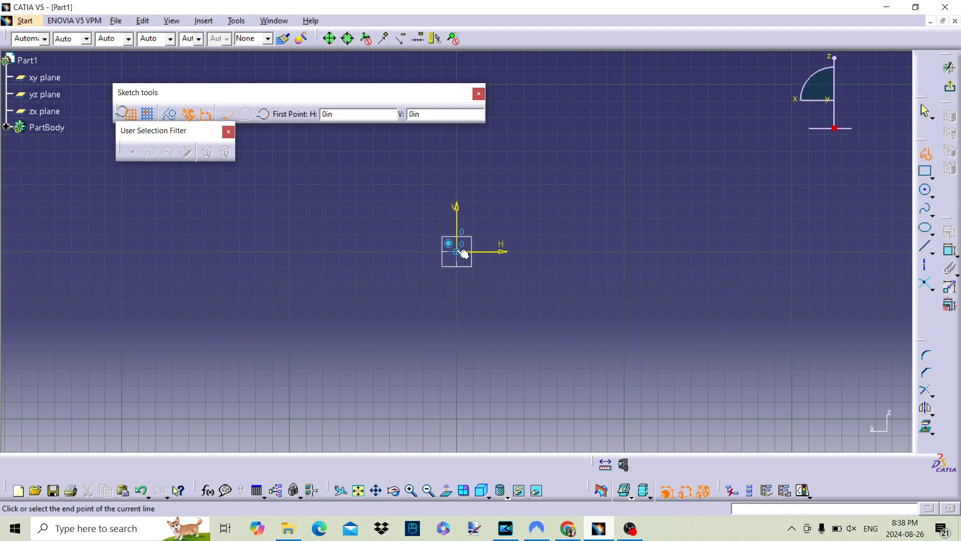
Sketch an open stepped profile from the origin to the horizontal axis, about 5.18 in long with step heights about 3.07, 1.91 and 3.64 in; exit the sketch.
{"action": "left_click", "coordinate": [443, 214]}
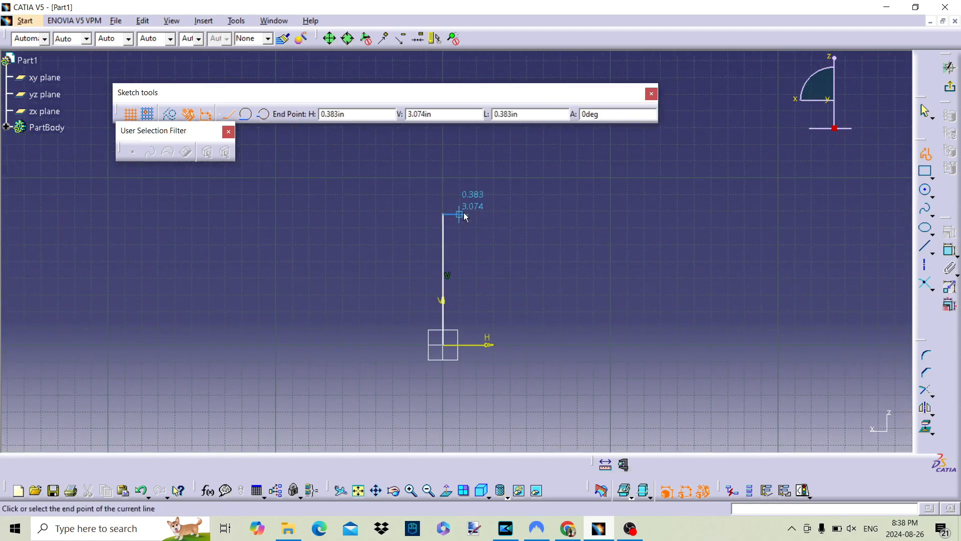
{"action": "left_click", "coordinate": [491, 264]}
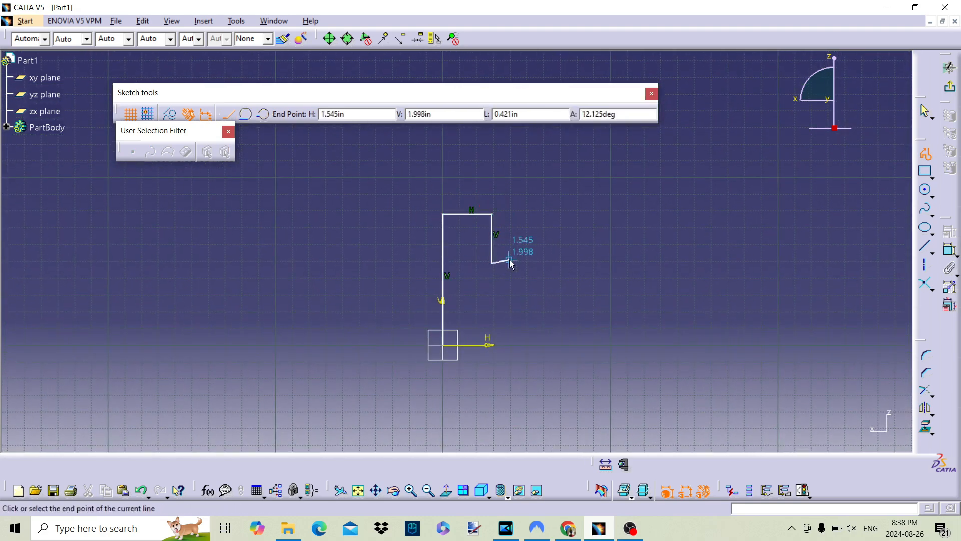
{"action": "left_click", "coordinate": [631, 263]}
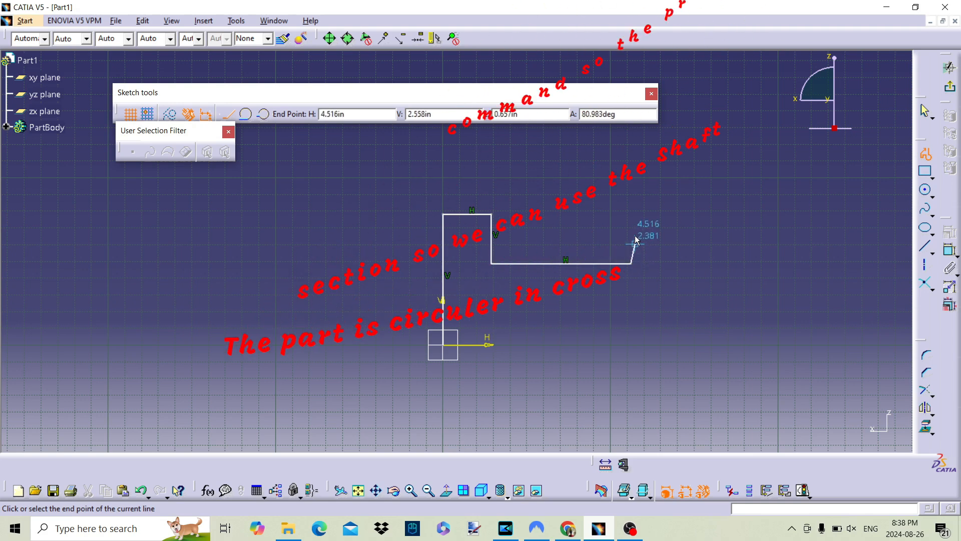
{"action": "left_click", "coordinate": [631, 191]}
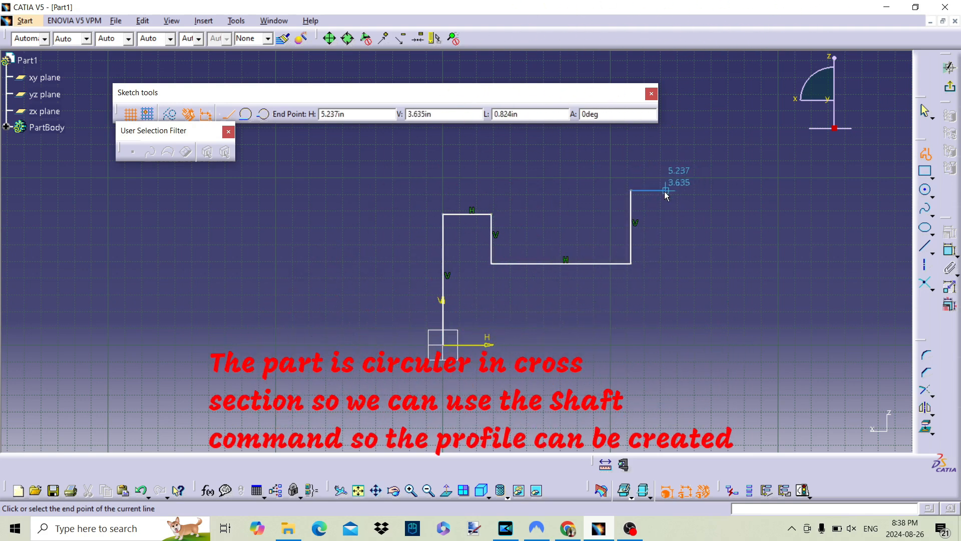
{"action": "left_click", "coordinate": [663, 191]}
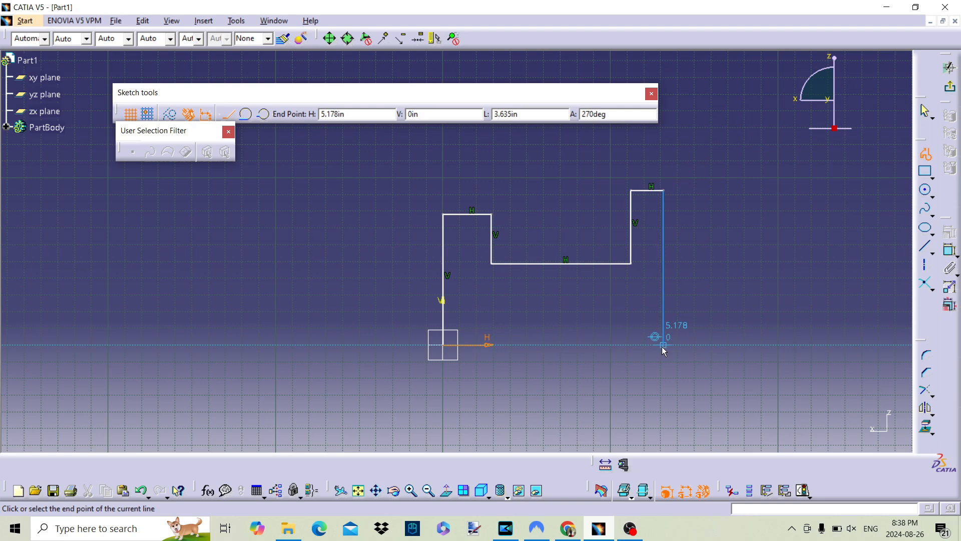
{"action": "double_click", "coordinate": [664, 346]}
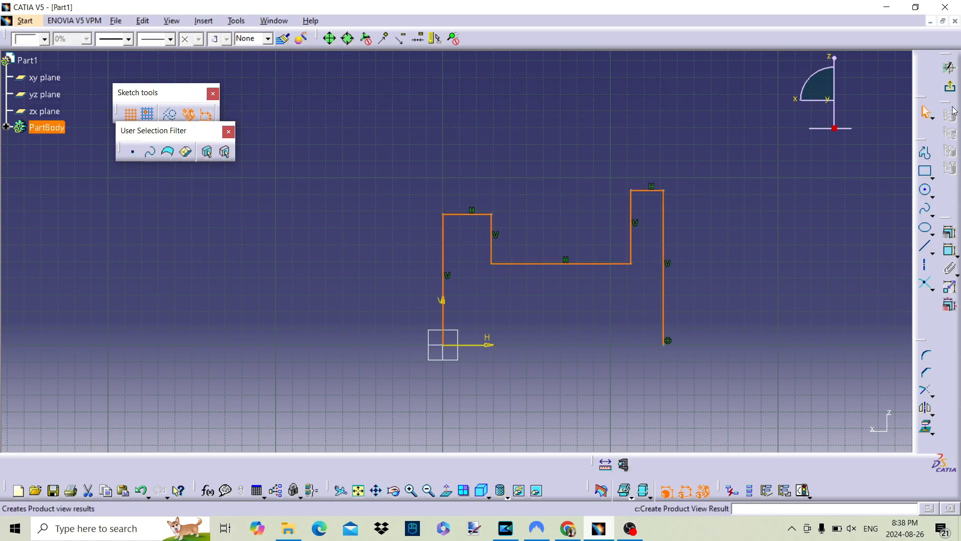
{"action": "left_click", "coordinate": [947, 90]}
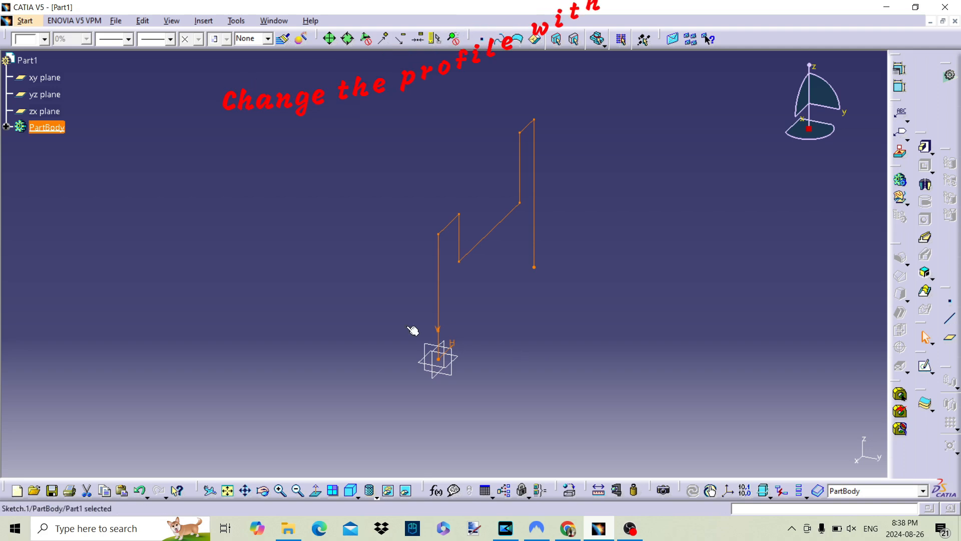
Reopen the profile sketch and dimension the height of the first step's upper edge above the horizontal axis.
{"action": "left_click", "coordinate": [6, 128]}
{"action": "double_click", "coordinate": [56, 143]}
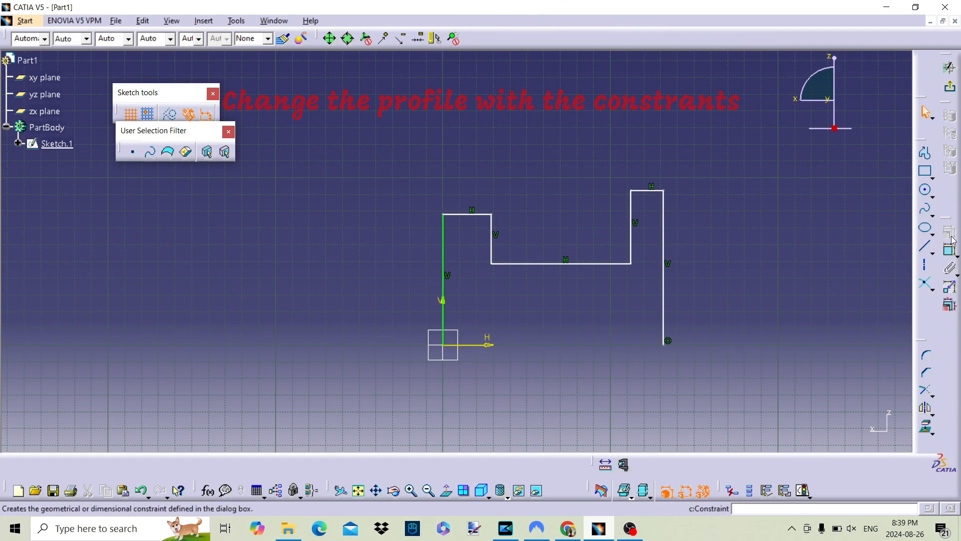
{"action": "left_click", "coordinate": [925, 246]}
{"action": "key", "text": "Escape"}
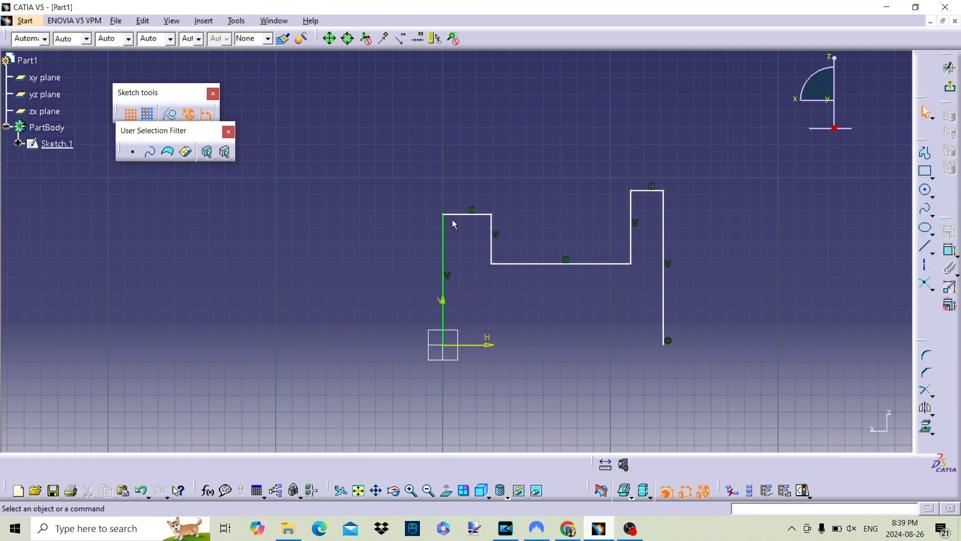
{"action": "left_click", "coordinate": [455, 214]}
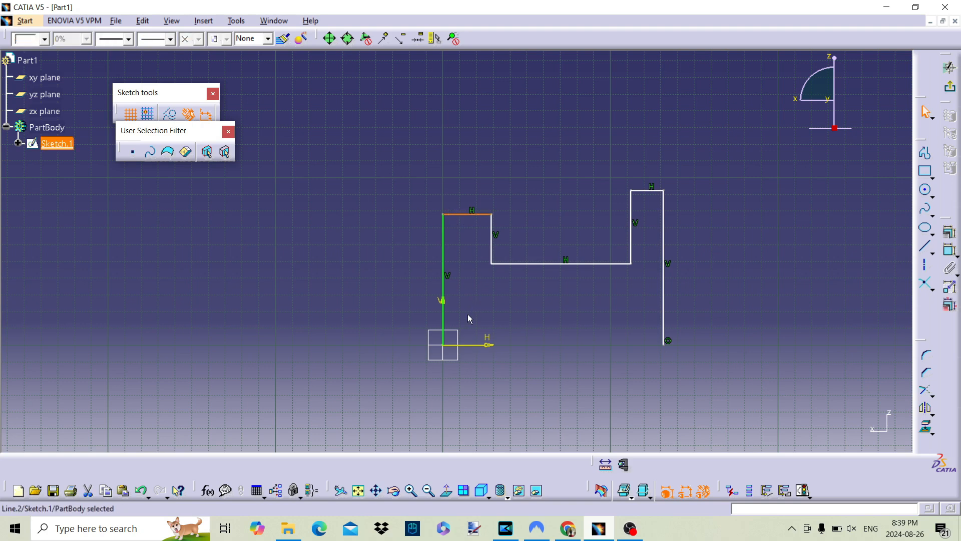
{"action": "left_click", "coordinate": [481, 345]}
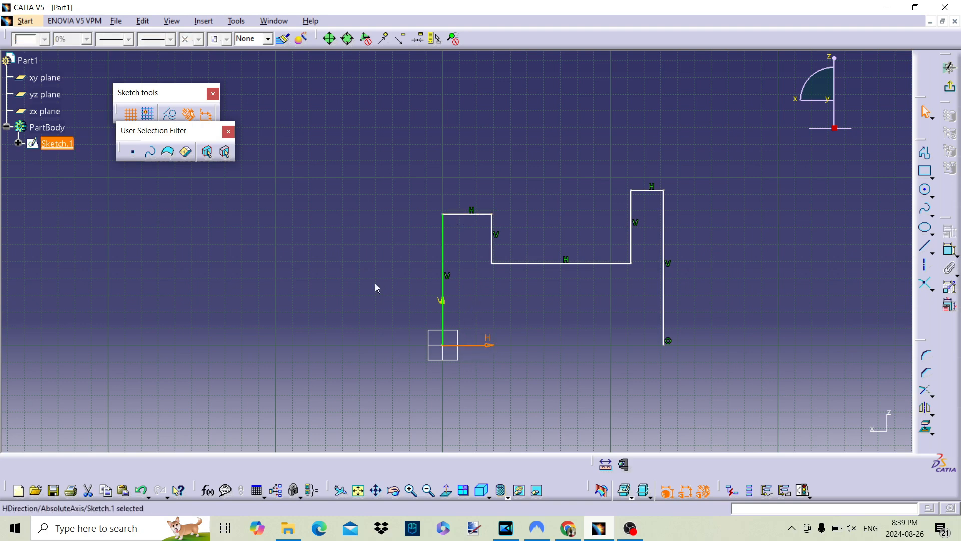
{"action": "left_click", "coordinate": [461, 214]}
{"action": "left_click", "coordinate": [949, 253]}
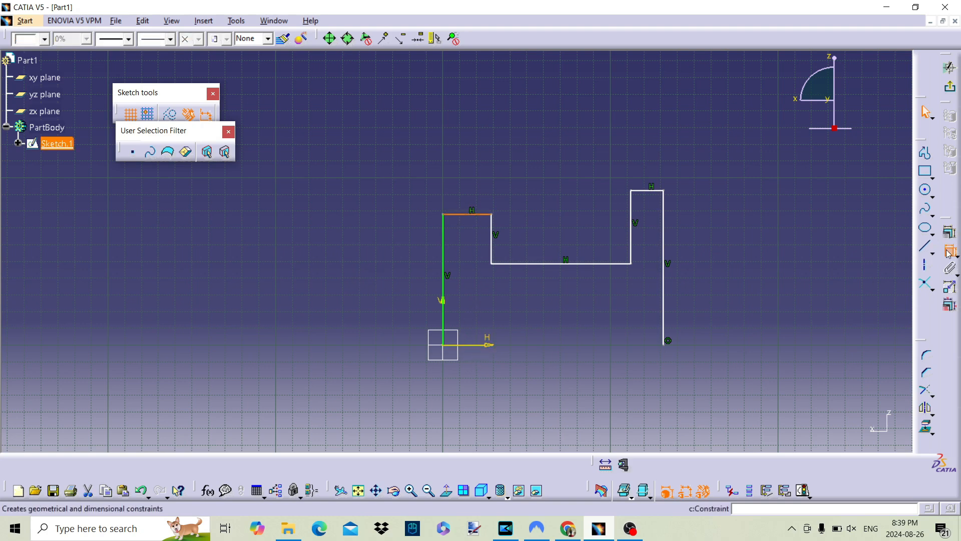
{"action": "left_click", "coordinate": [476, 345]}
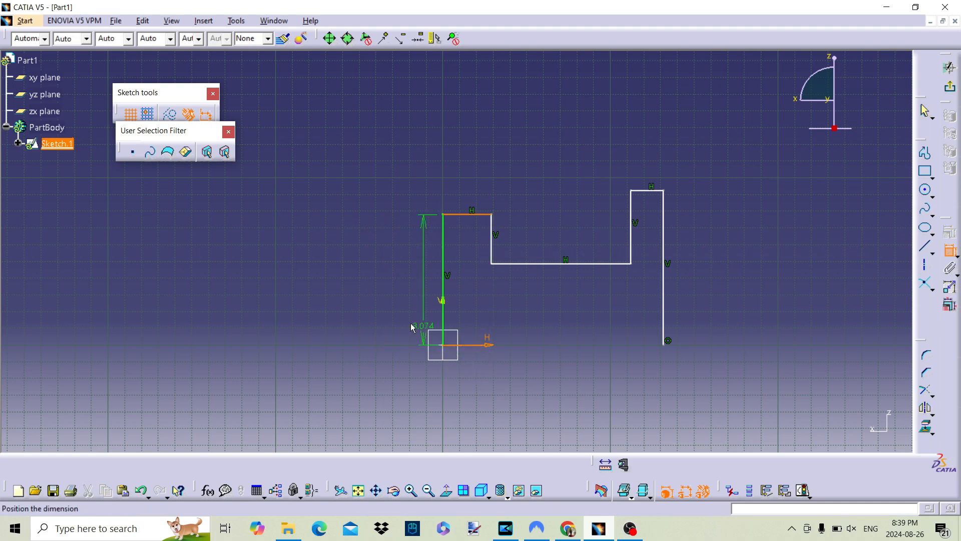
{"action": "left_click", "coordinate": [361, 280]}
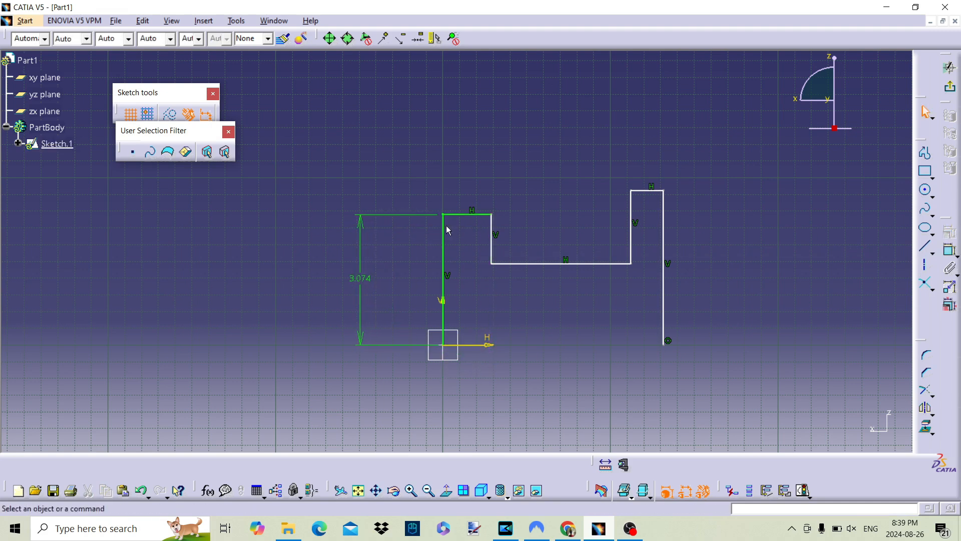
Dimension the width of the first step between its two vertical lines, placing the dimension above the profile.
{"action": "left_click", "coordinate": [443, 233]}
{"action": "left_click", "coordinate": [491, 231]}
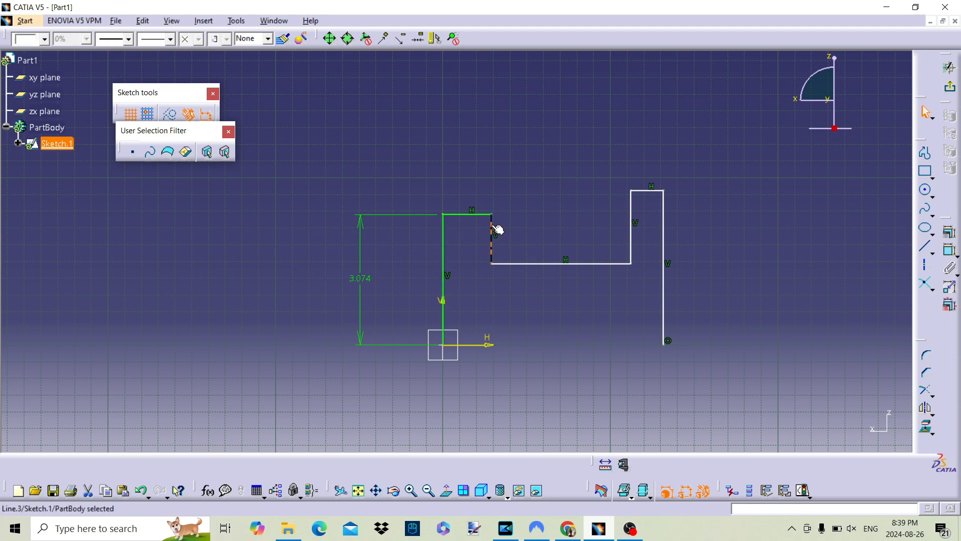
{"action": "left_click", "coordinate": [951, 251]}
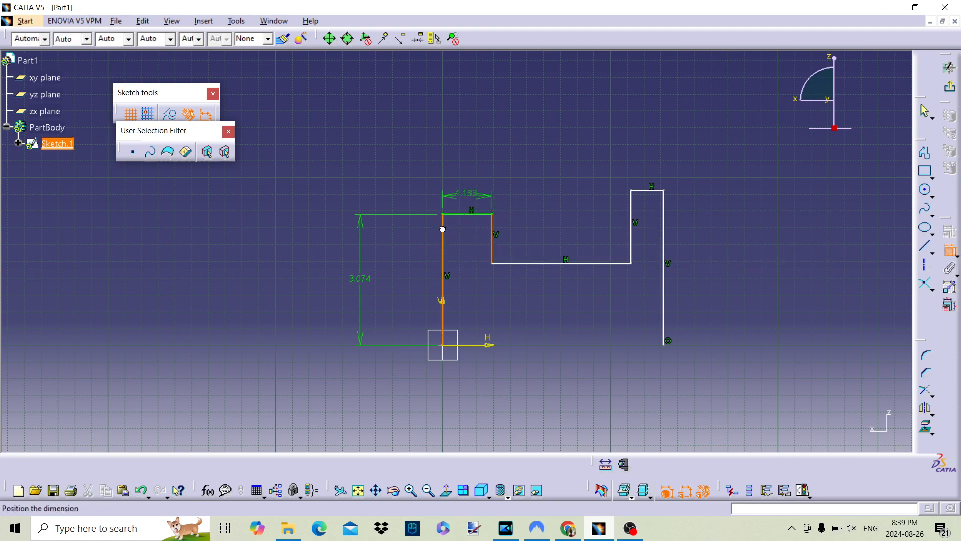
{"action": "left_click", "coordinate": [463, 173]}
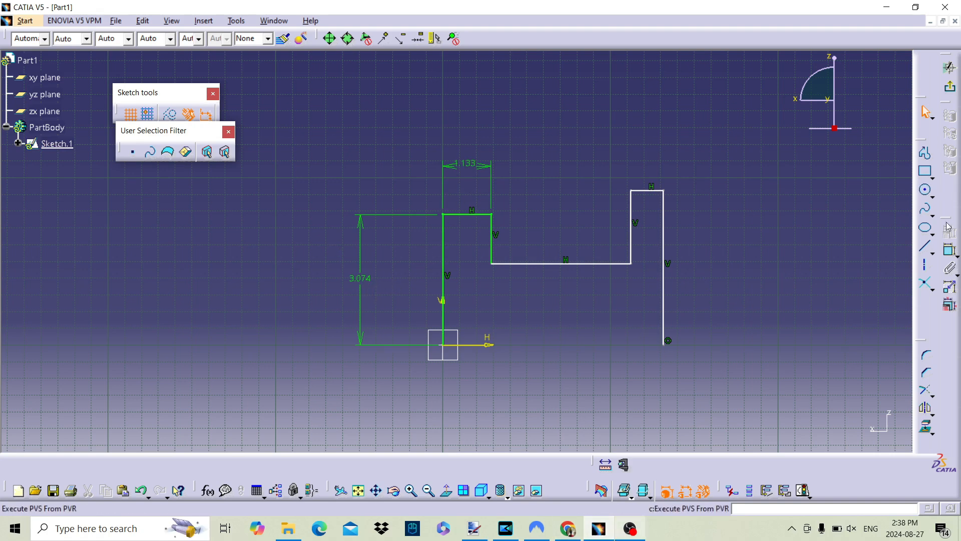
Dimension the profile's overall length between its outer vertical lines and the width of the tall end step.
{"action": "left_click", "coordinate": [950, 250]}
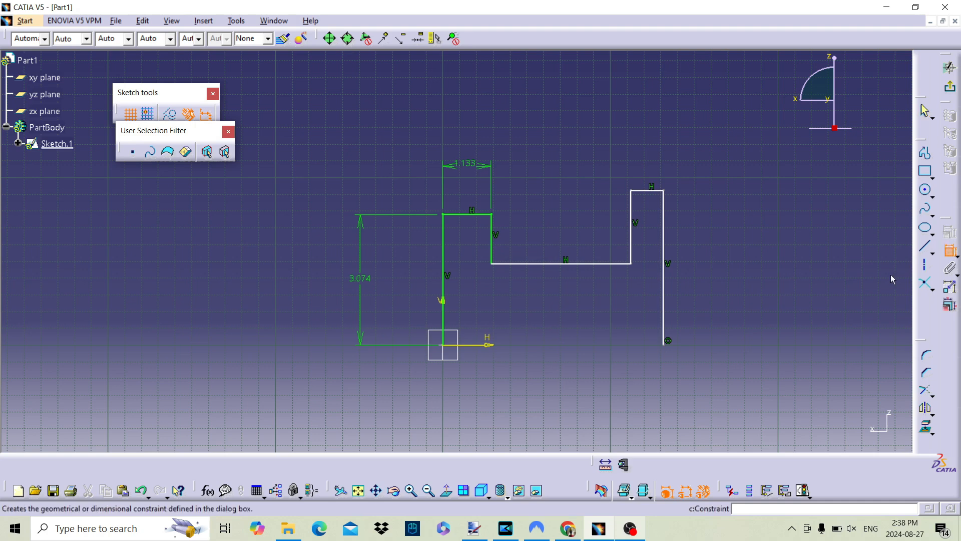
{"action": "left_click", "coordinate": [665, 328]}
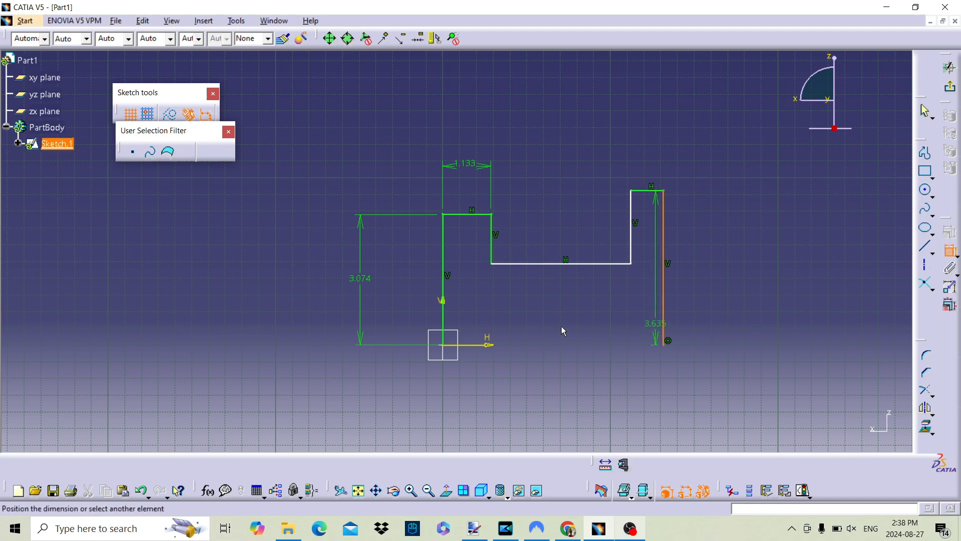
{"action": "left_click", "coordinate": [444, 328]}
{"action": "left_click", "coordinate": [557, 403]}
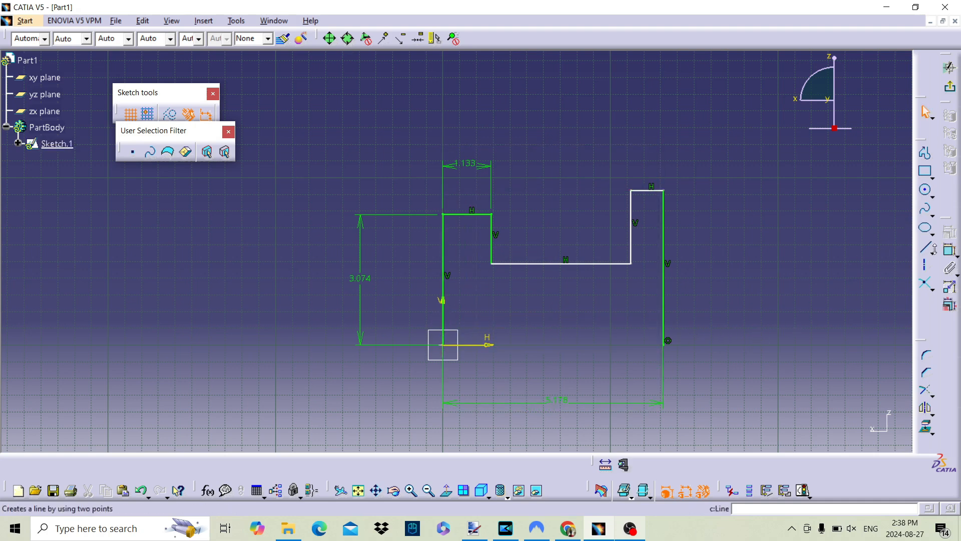
{"action": "left_click", "coordinate": [950, 251]}
{"action": "left_click", "coordinate": [628, 238]}
{"action": "left_click", "coordinate": [668, 237]}
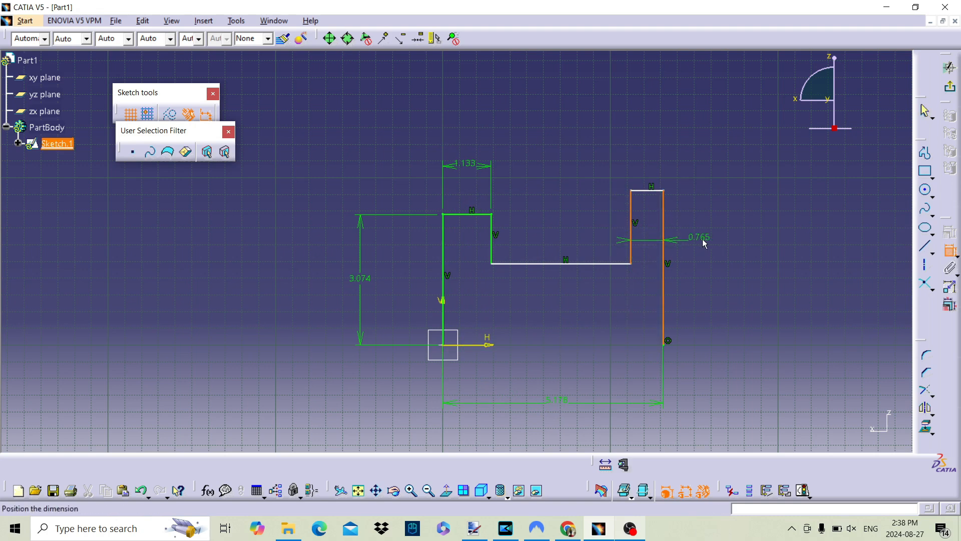
{"action": "left_click", "coordinate": [699, 238]}
Dimension the heights of the tall end step's upper edge and the long middle edge above the horizontal axis.
{"action": "left_click", "coordinate": [951, 253]}
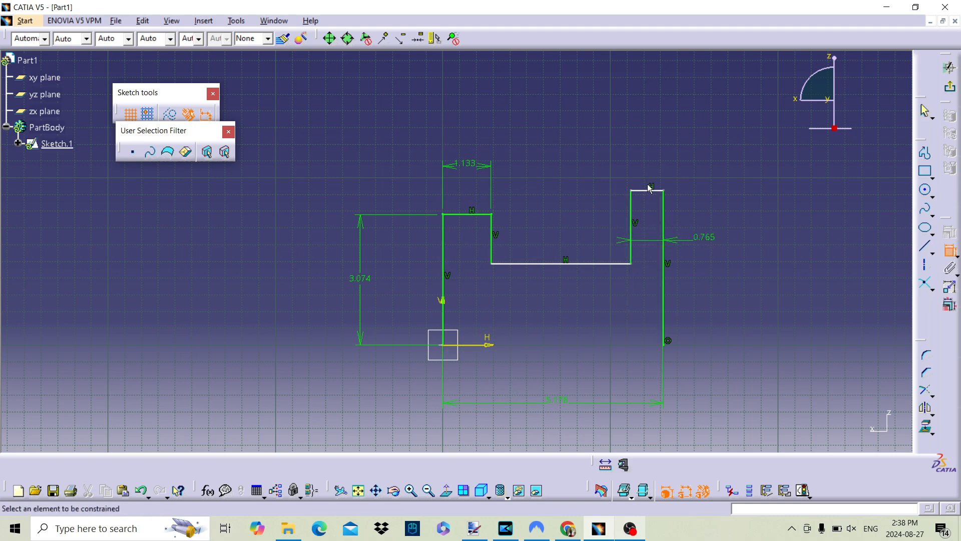
{"action": "left_click", "coordinate": [651, 191]}
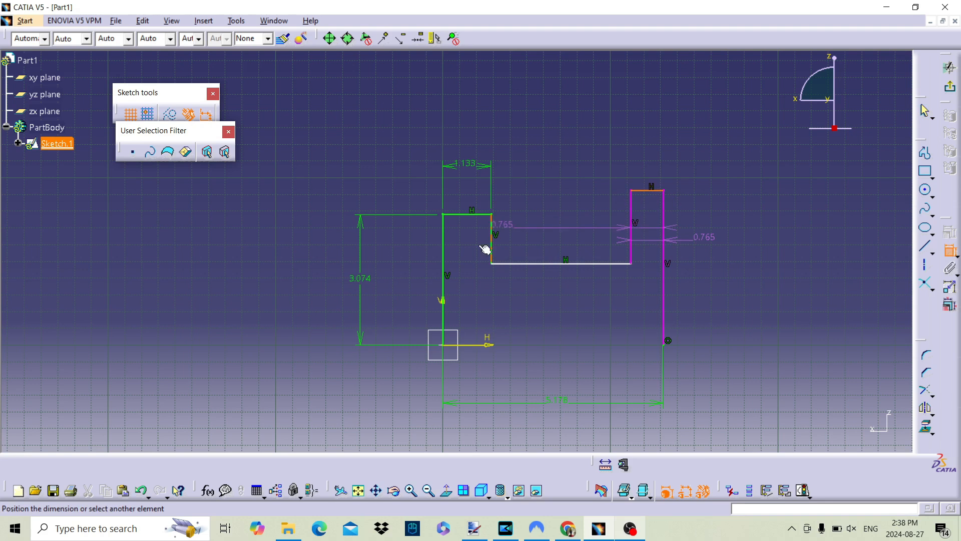
{"action": "left_click", "coordinate": [490, 347]}
{"action": "left_click", "coordinate": [765, 279]}
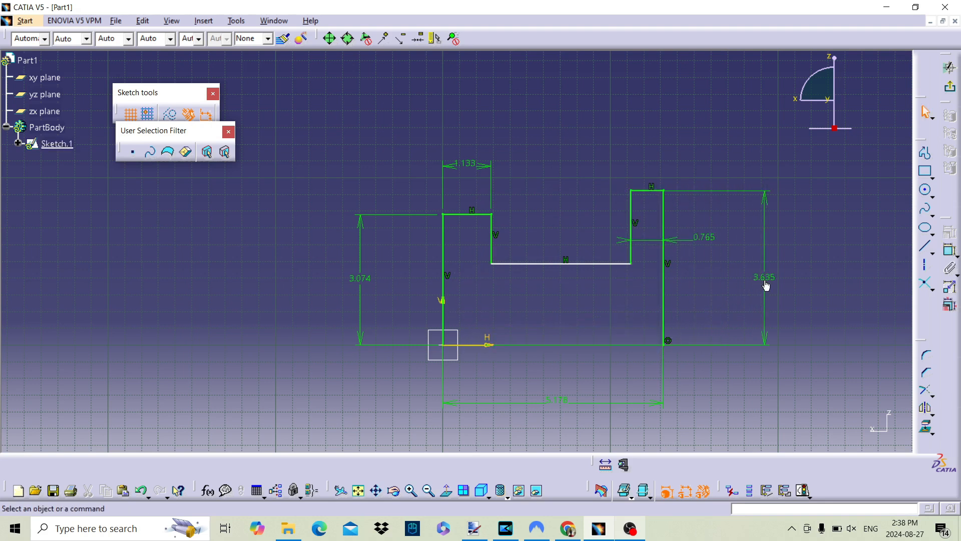
{"action": "left_click", "coordinate": [950, 252]}
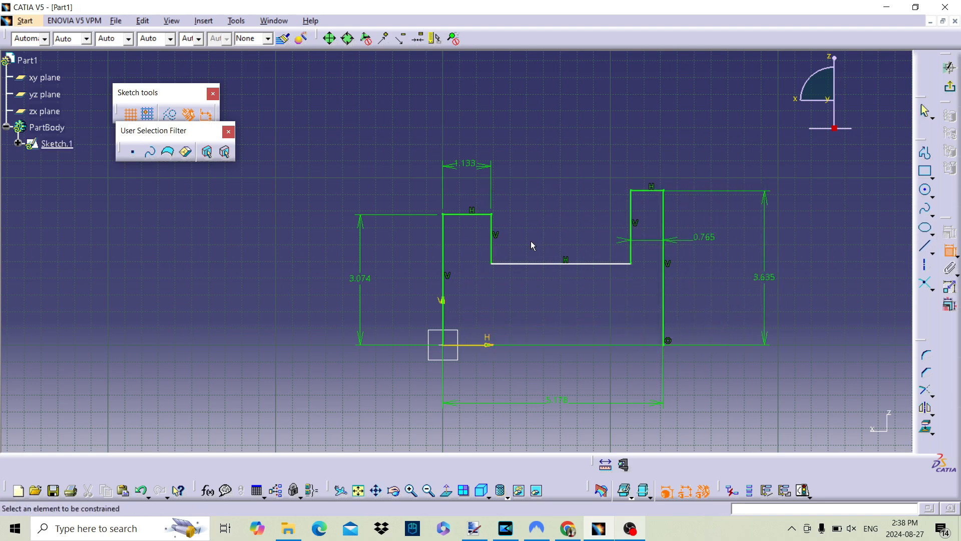
{"action": "left_click", "coordinate": [529, 264]}
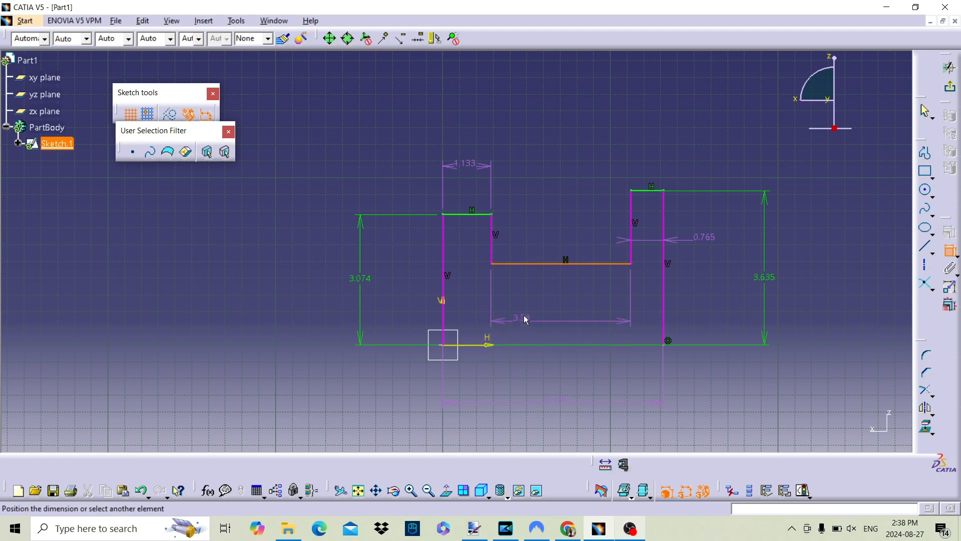
{"action": "left_click", "coordinate": [489, 345]}
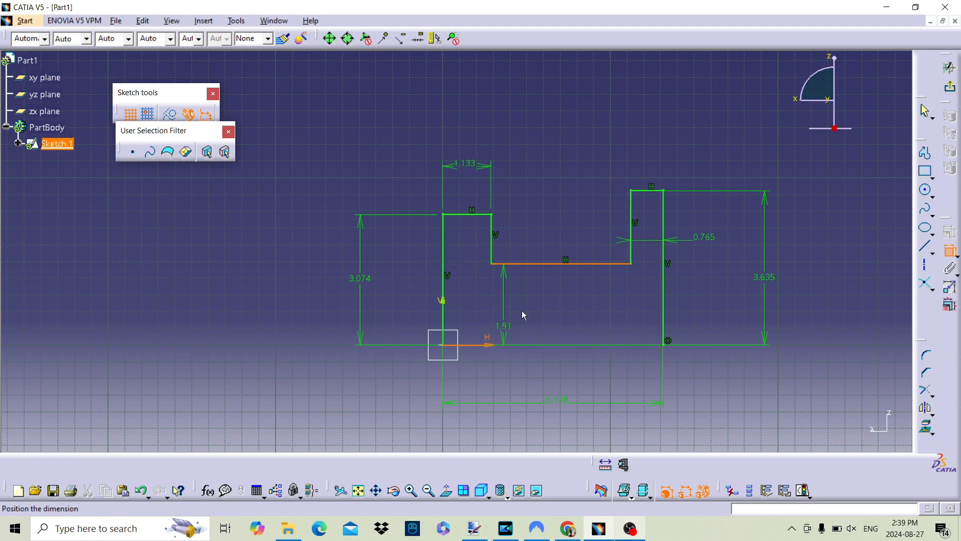
{"action": "left_click", "coordinate": [565, 305]}
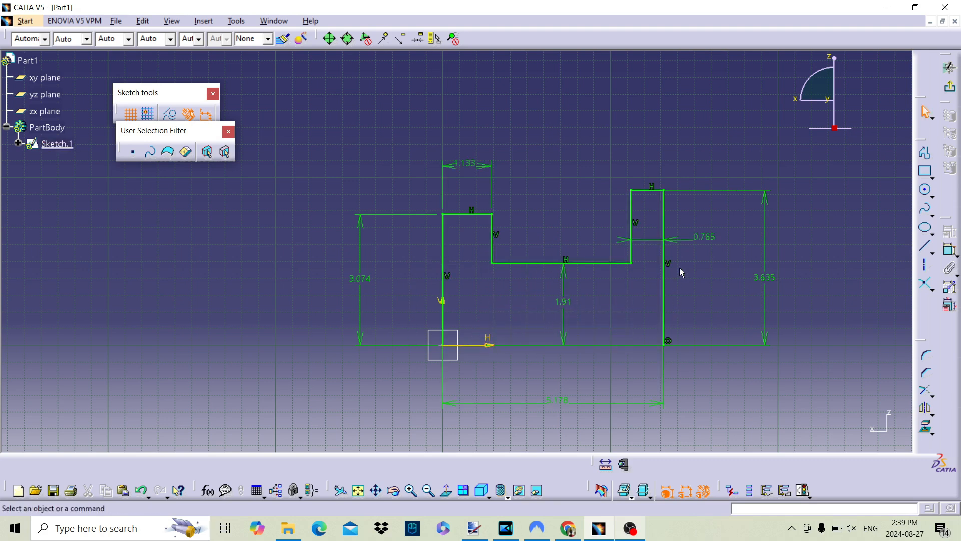
Set the profile's overall length dimension to 4 in.
{"action": "left_click", "coordinate": [561, 401]}
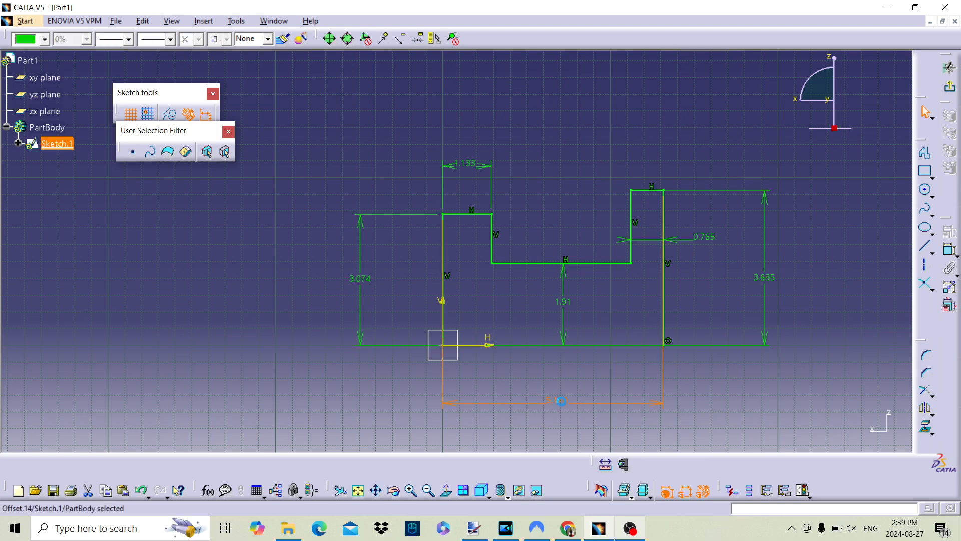
{"action": "double_click", "coordinate": [561, 401]}
{"action": "key", "text": "Return"}
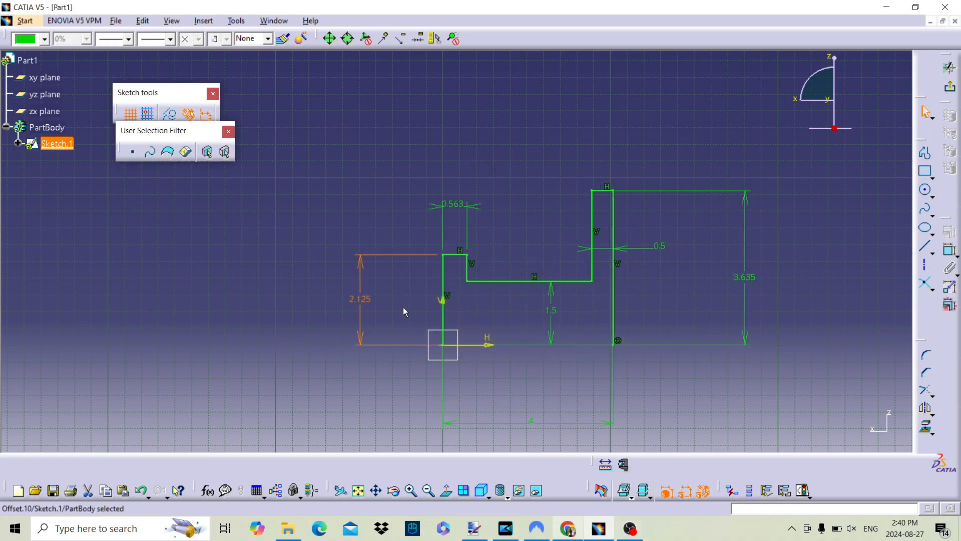
Set the height of the tall end step above the horizontal axis to 2.5 in.
{"action": "double_click", "coordinate": [749, 277]}
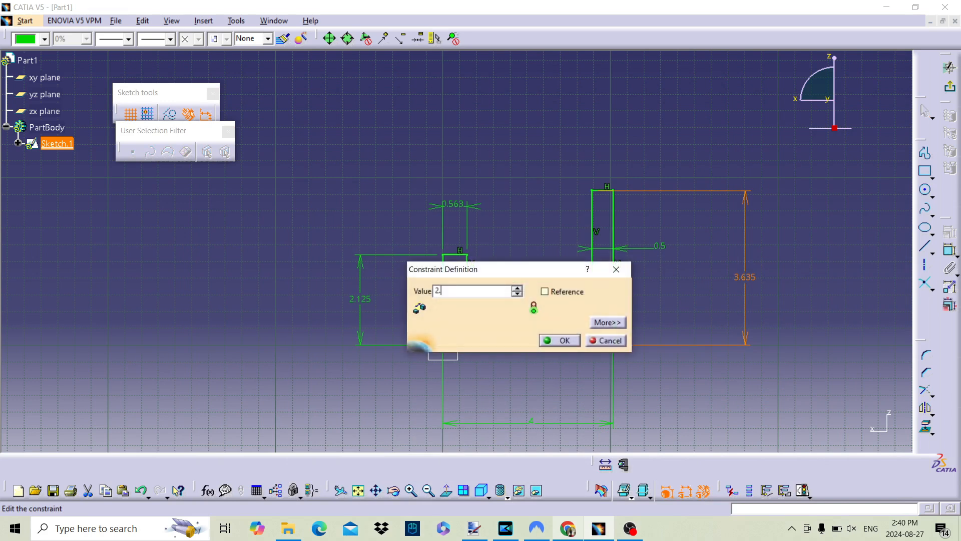
{"action": "key", "text": "Return"}
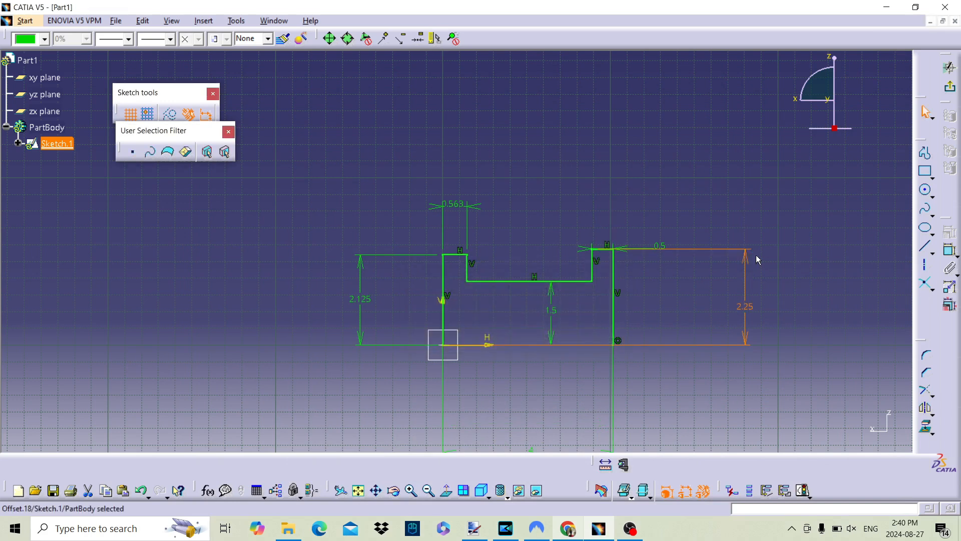
{"action": "double_click", "coordinate": [759, 308]}
{"action": "type", "text": "2.5"}
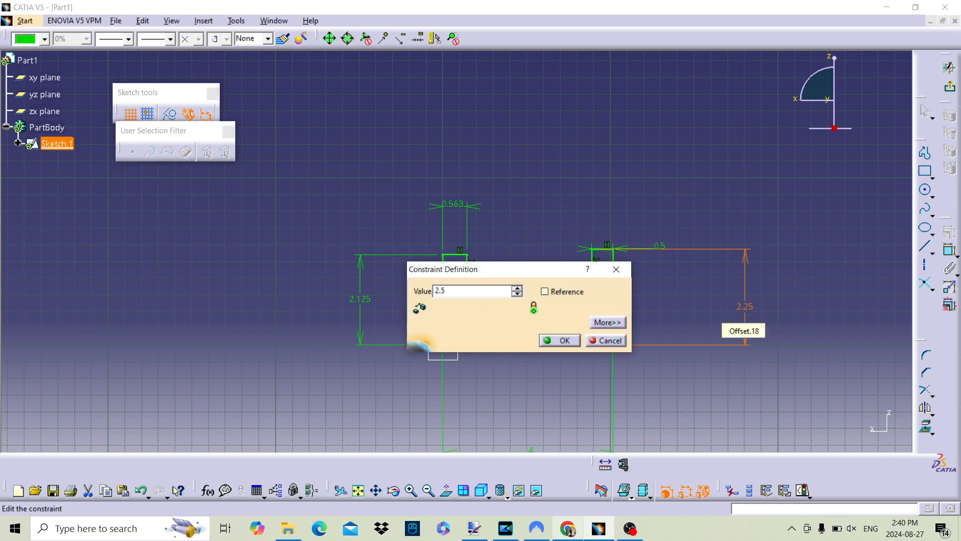
{"action": "key", "text": "Return"}
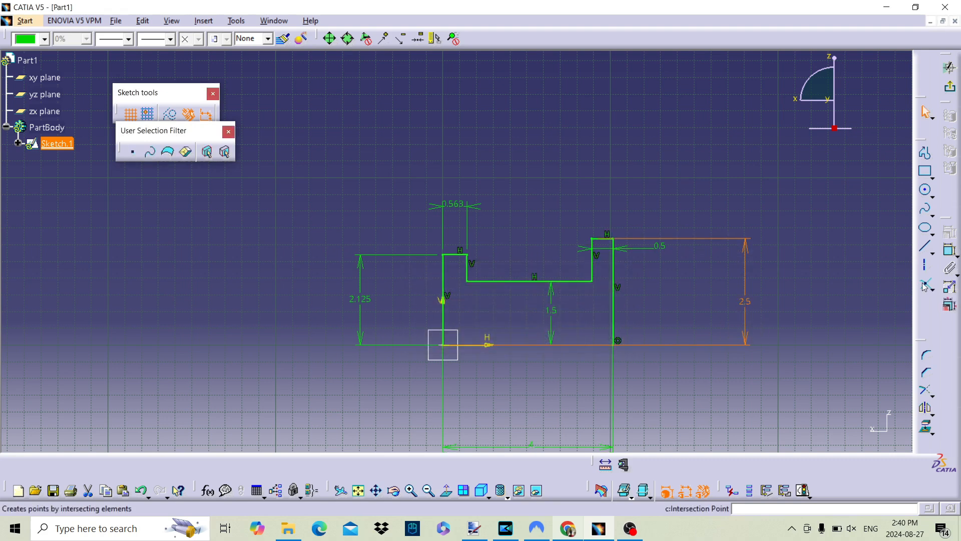
{"action": "left_click", "coordinate": [855, 201]}
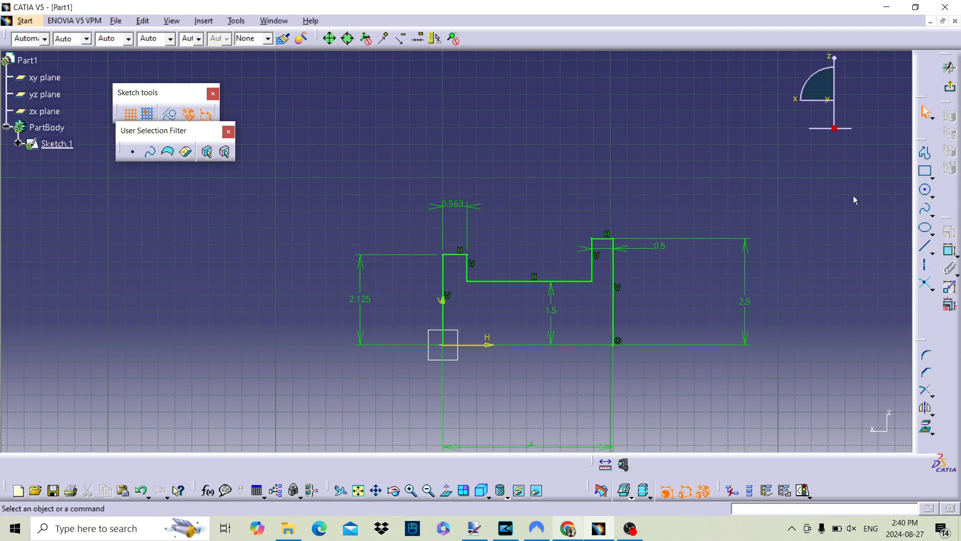
Finish the profile sketch and revolve it 360 degrees about the horizontal axis with the Shaft command.
{"action": "left_click", "coordinate": [949, 67]}
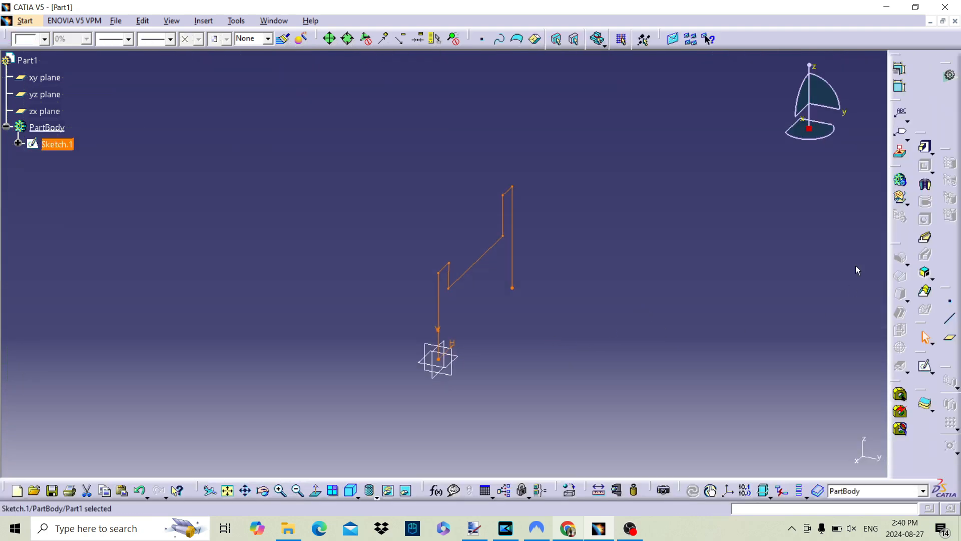
{"action": "left_click", "coordinate": [926, 184]}
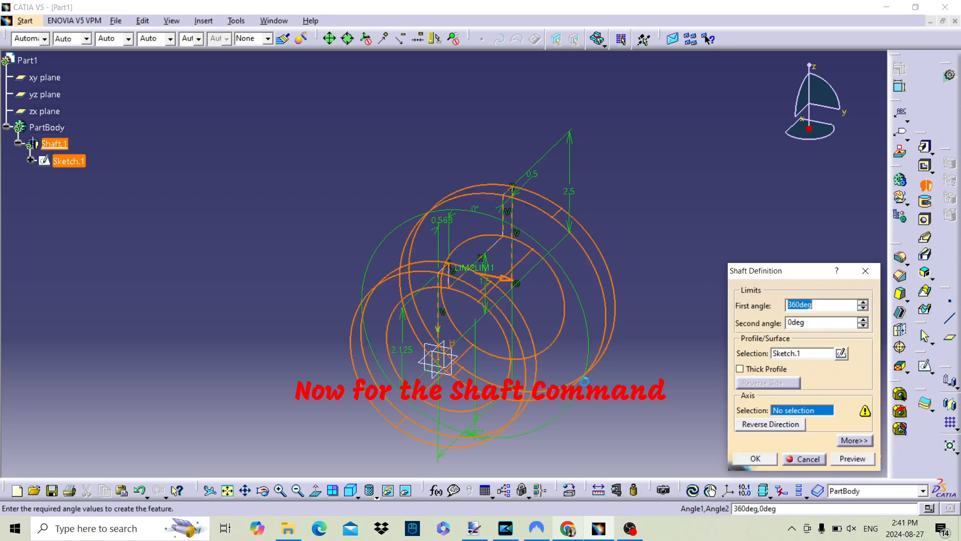
{"action": "left_click", "coordinate": [749, 459]}
{"action": "middle_click_drag", "start_coordinate": [487, 365], "coordinate": [302, 272]}
{"action": "middle_click_drag", "start_coordinate": [471, 318], "coordinate": [580, 223]}
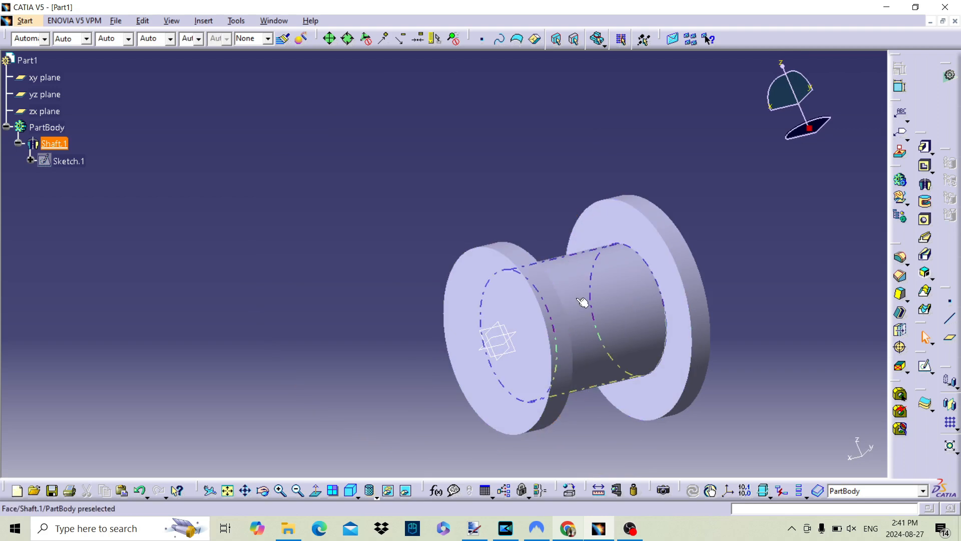
Fillet the edge where the smaller flange meets the middle cylinder with a 0.25 in radius.
{"action": "middle_click_drag", "start_coordinate": [440, 253], "coordinate": [733, 209]}
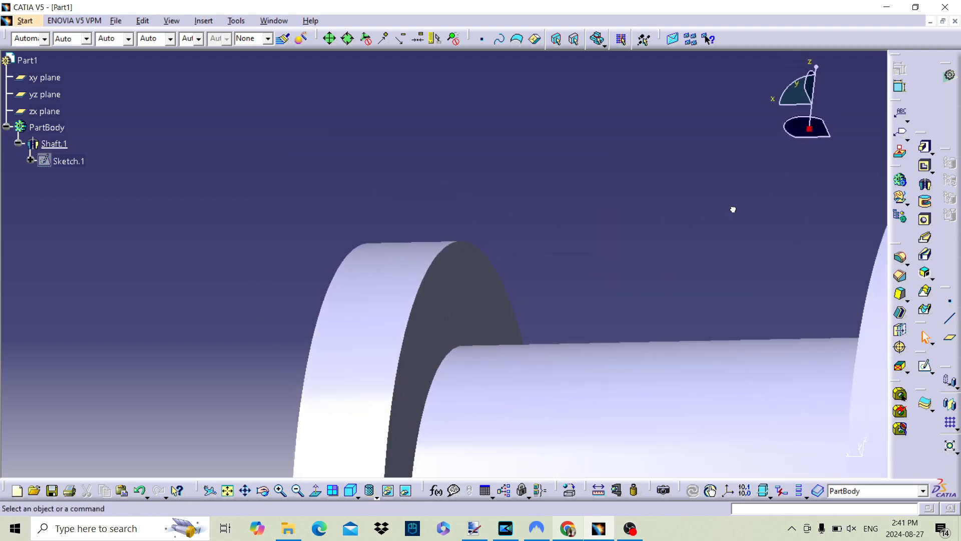
{"action": "left_click", "coordinate": [900, 258]}
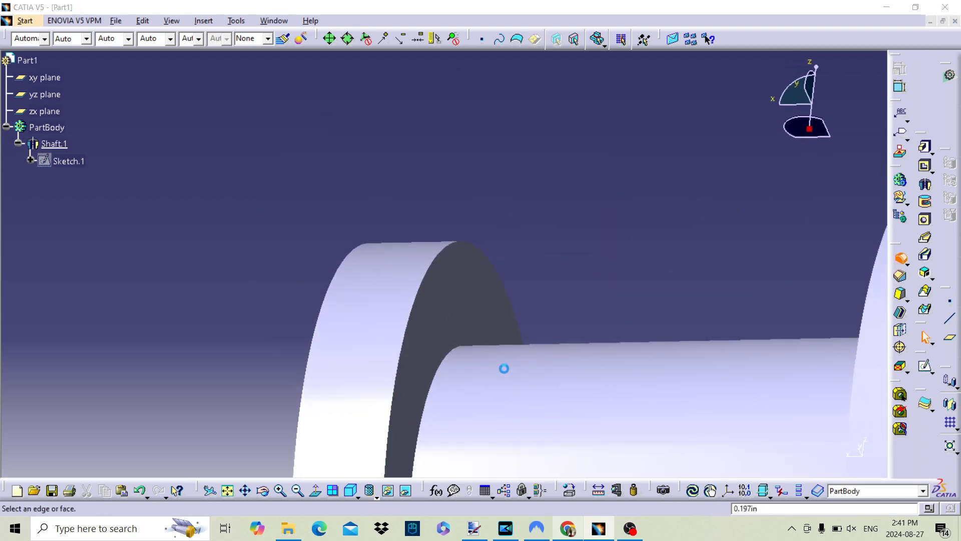
{"action": "left_click", "coordinate": [448, 365]}
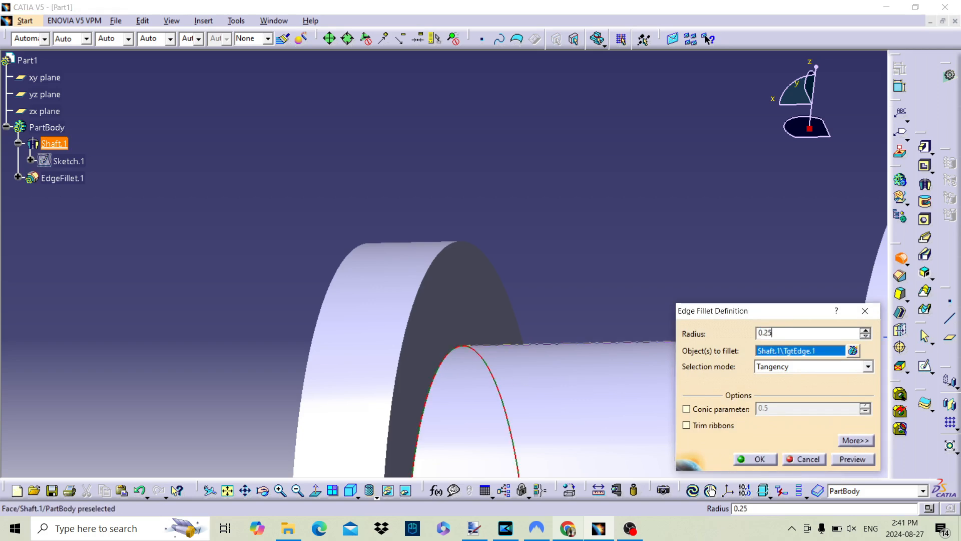
{"action": "key", "text": "Return"}
{"action": "middle_click_drag", "start_coordinate": [721, 357], "coordinate": [653, 303]}
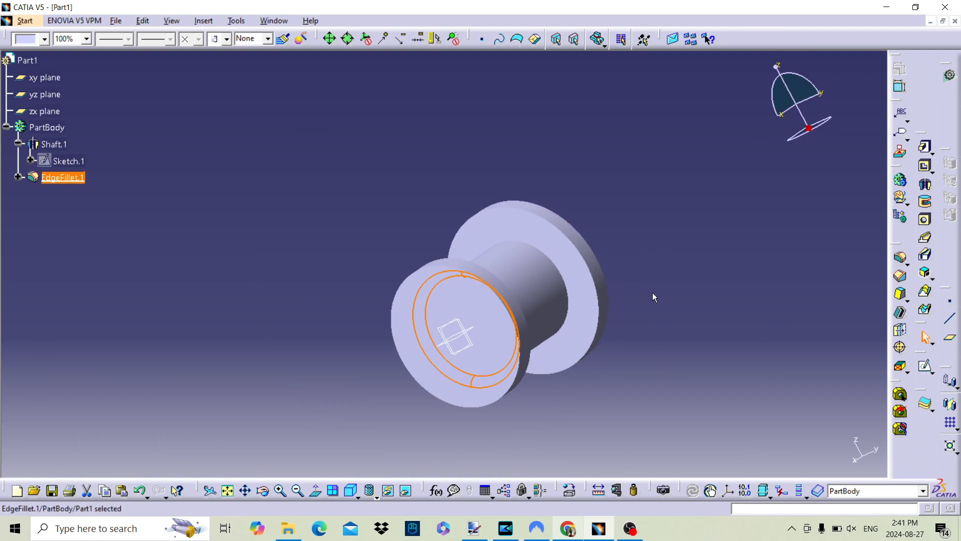
{"action": "left_click", "coordinate": [653, 302]}
Edit the edge fillet to also include the edge where the larger flange meets the middle cylinder.
{"action": "double_click", "coordinate": [74, 179]}
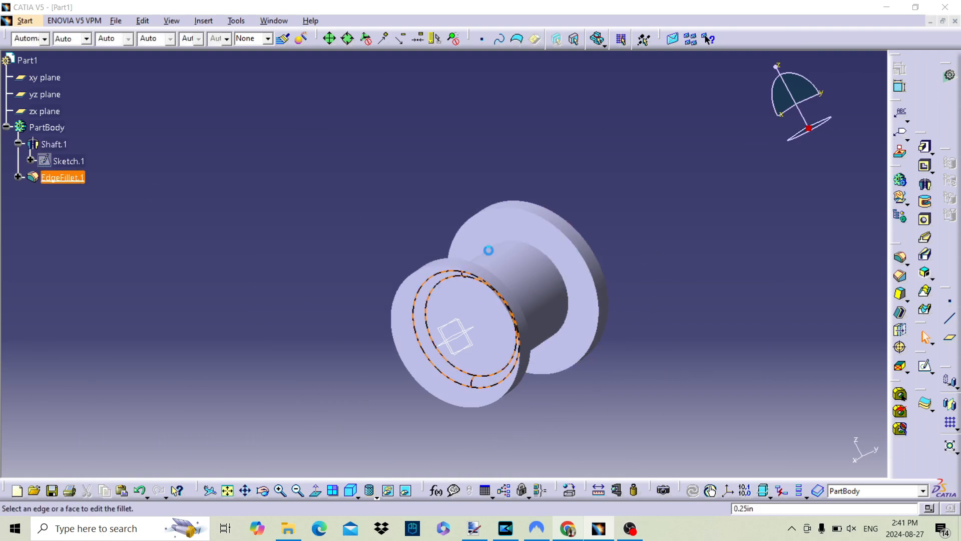
{"action": "left_click", "coordinate": [553, 265]}
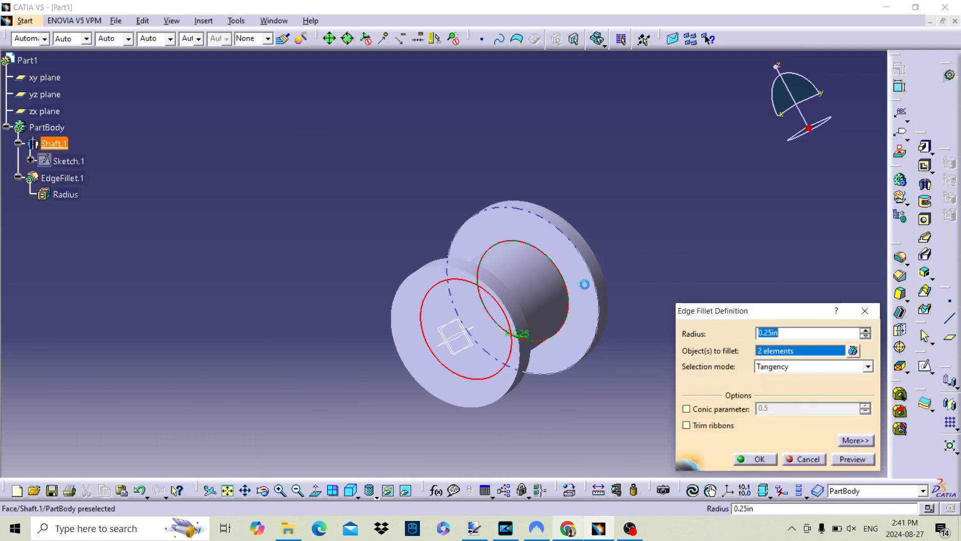
{"action": "left_click", "coordinate": [759, 459]}
{"action": "middle_click_drag", "start_coordinate": [651, 380], "coordinate": [631, 311]}
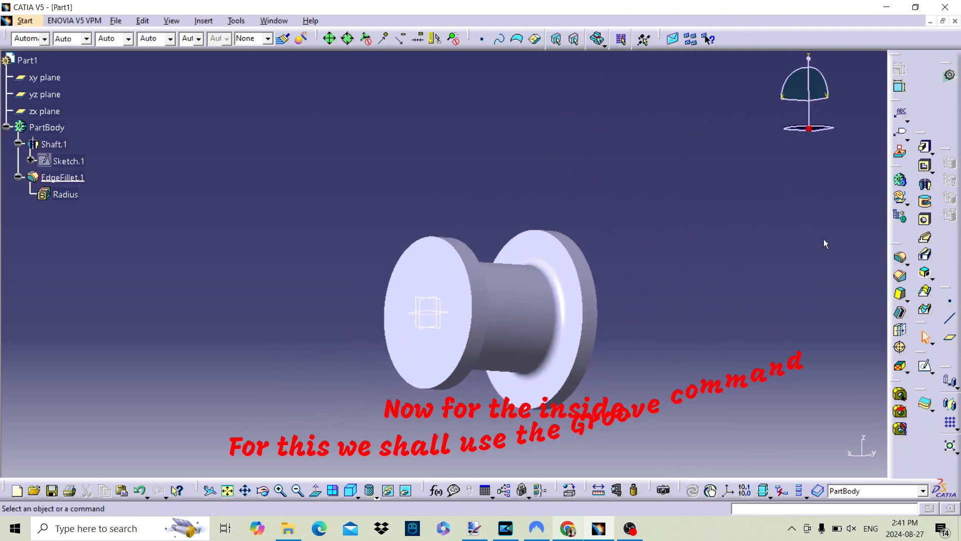
Start a new sketch on the zx plane.
{"action": "middle_click_drag", "start_coordinate": [440, 333], "coordinate": [453, 439]}
{"action": "left_click", "coordinate": [423, 327]}
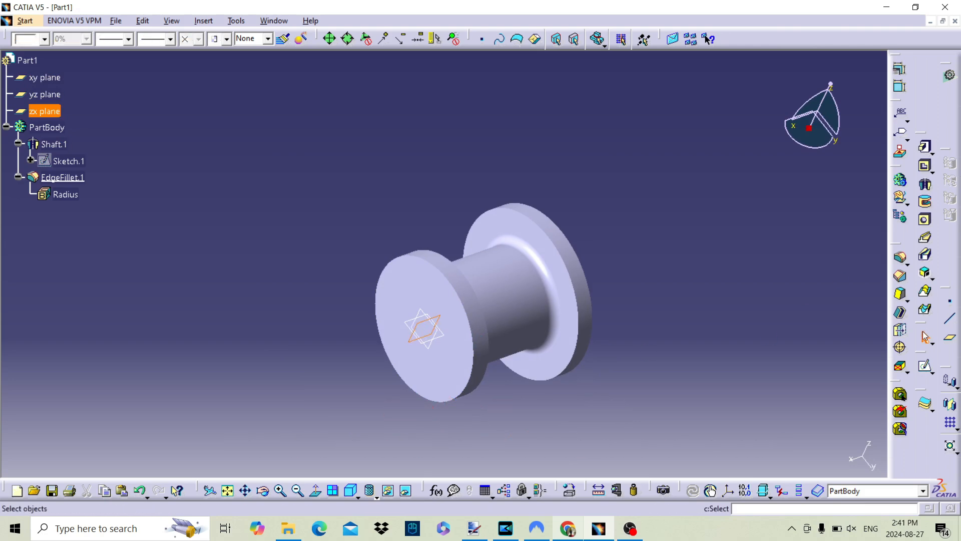
{"action": "left_click", "coordinate": [925, 369]}
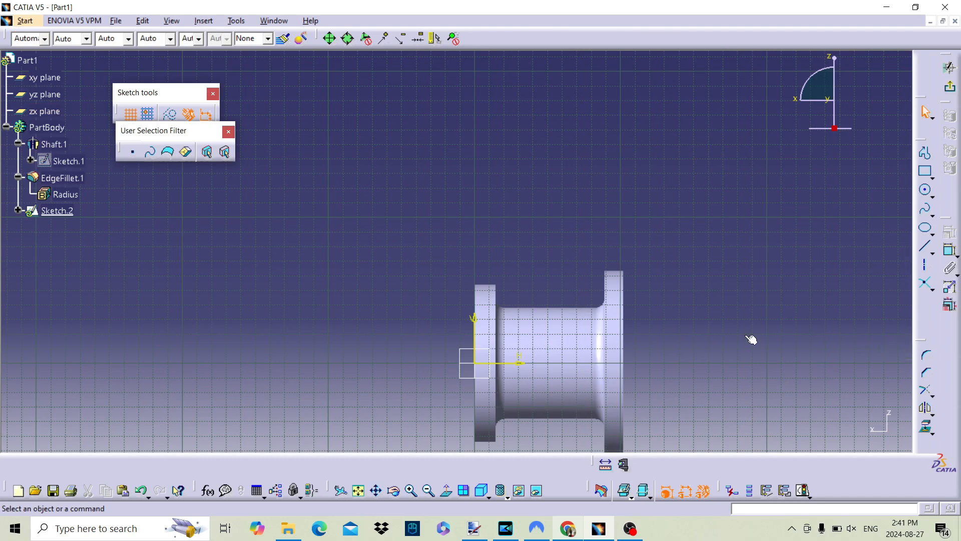
Sketch an open profile through the part: a horizontal line about 0.6 in long, a short slanted line and a horizontal line about 3.9 in long.
{"action": "left_click", "coordinate": [928, 159]}
{"action": "middle_click_drag", "start_coordinate": [543, 334], "coordinate": [580, 243]}
{"action": "mouse_move", "coordinate": [781, 391]}
{"action": "middle_mouse_down"}
{"action": "mouse_move", "coordinate": [494, 188]}
{"action": "mouse_move", "coordinate": [749, 257]}
{"action": "mouse_move", "coordinate": [569, 329]}
{"action": "mouse_move", "coordinate": [382, 286]}
{"action": "middle_mouse_up"}
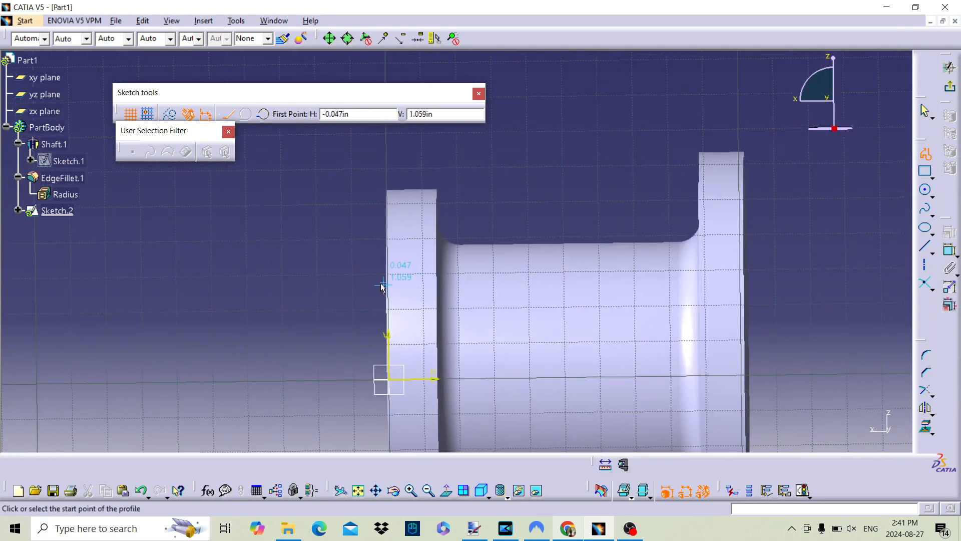
{"action": "left_click", "coordinate": [362, 267]}
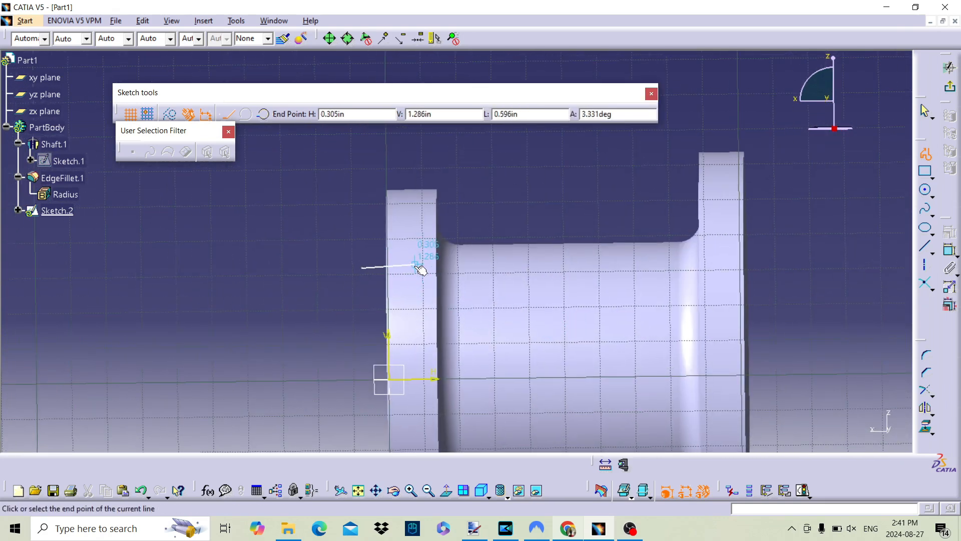
{"action": "left_click", "coordinate": [414, 268]}
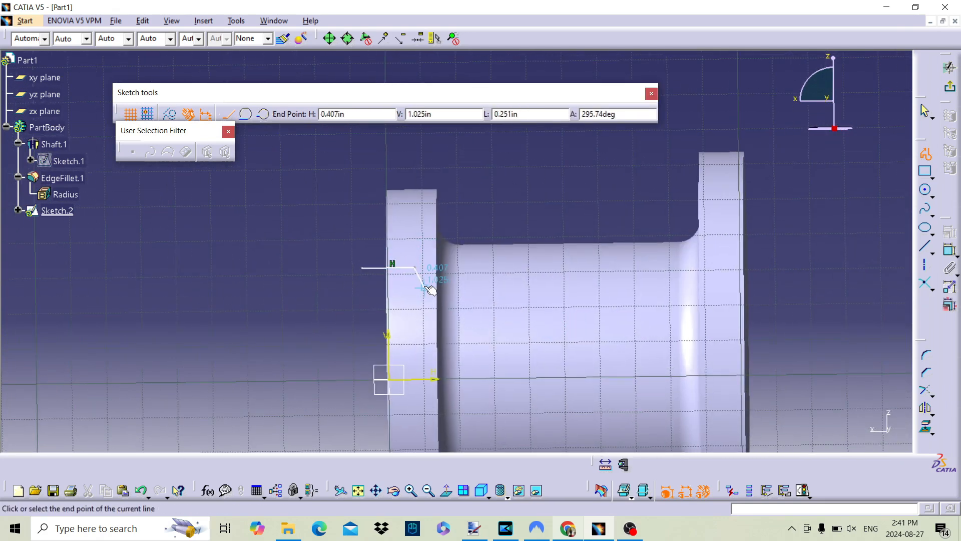
{"action": "left_click", "coordinate": [425, 285]}
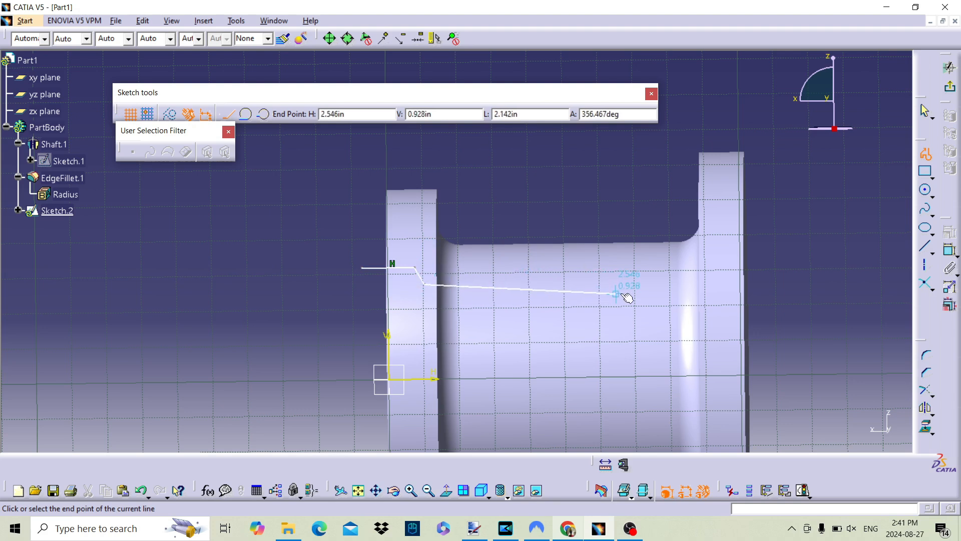
{"action": "double_click", "coordinate": [776, 285]}
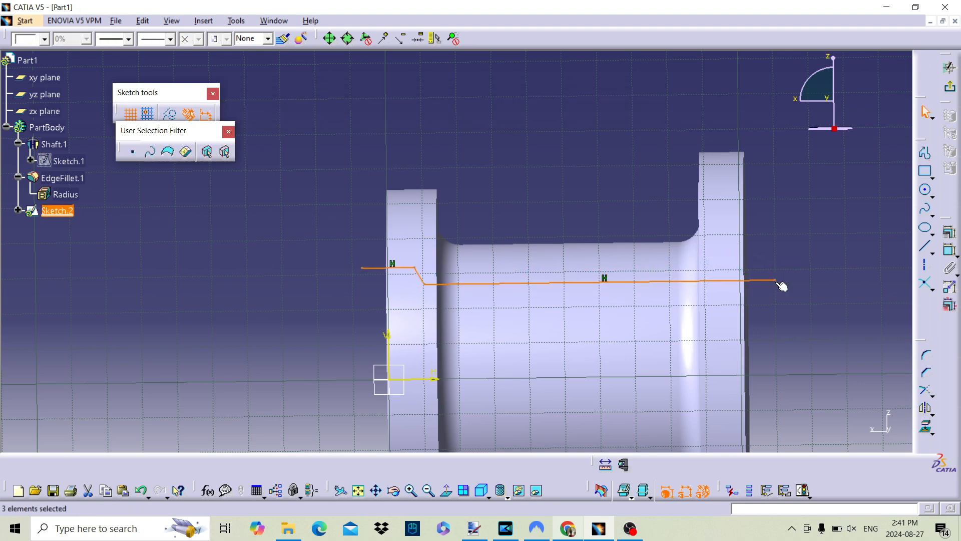
Move the short horizontal line below the level of the long one, about 0.8 in above the horizontal axis.
{"action": "left_click", "coordinate": [409, 272]}
{"action": "left_click", "coordinate": [400, 268]}
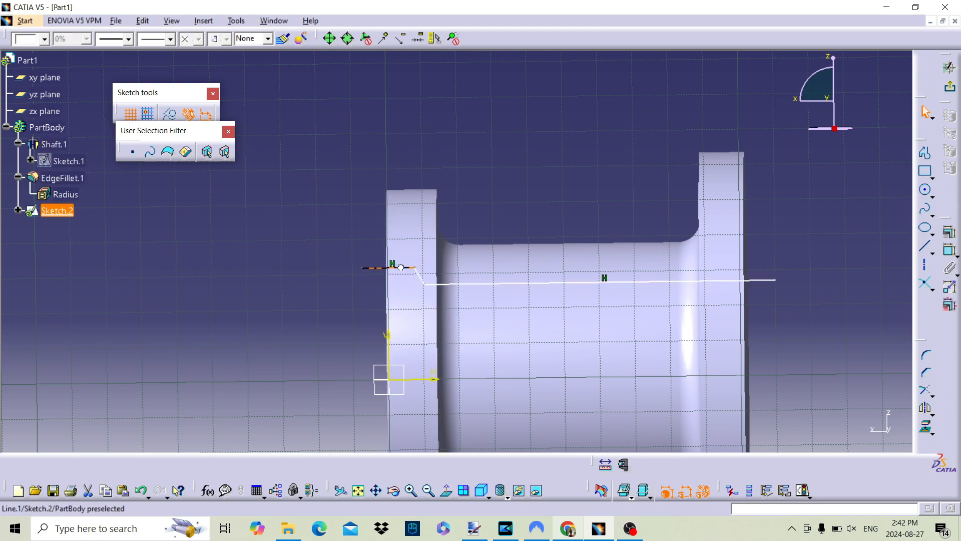
{"action": "left_click_drag", "start_coordinate": [402, 306], "coordinate": [403, 308]}
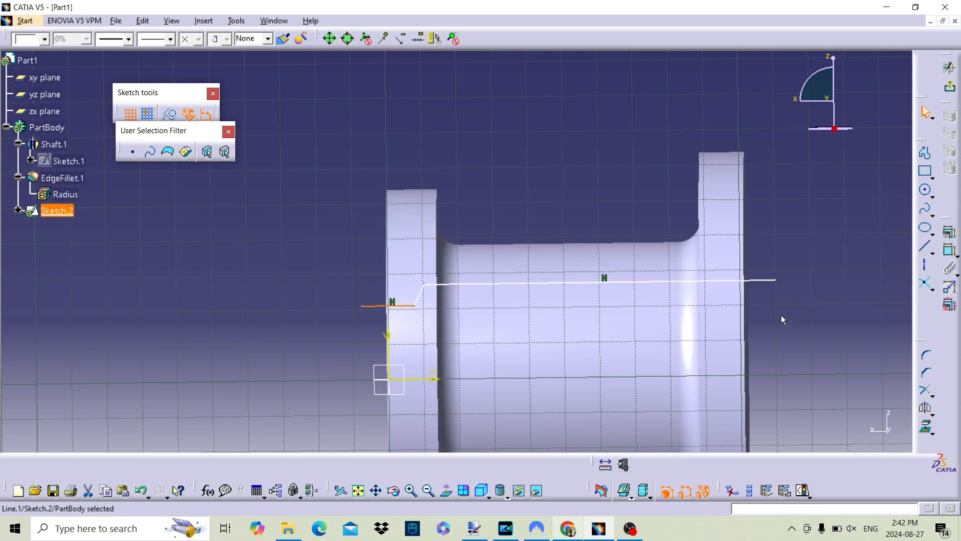
{"action": "left_click", "coordinate": [782, 318]}
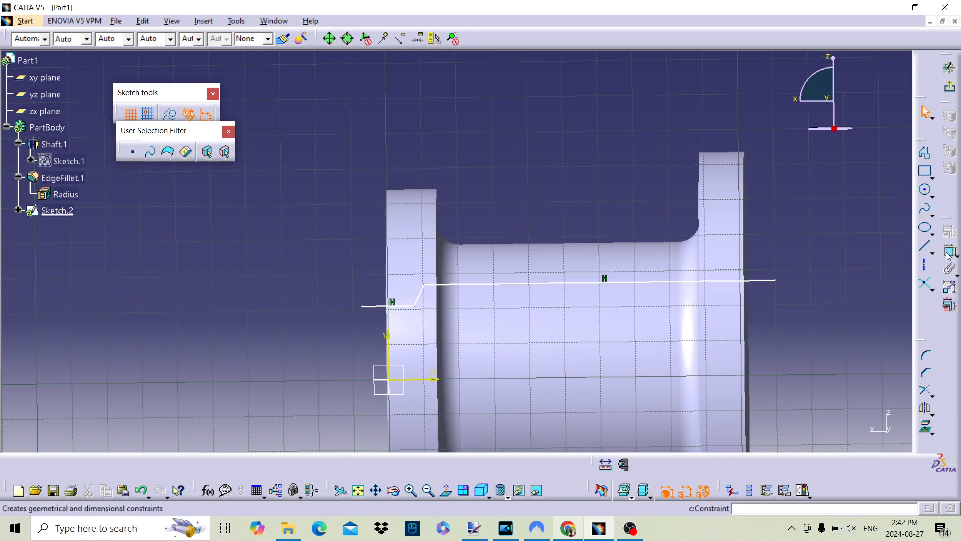
Dimension the heights of the long and the short horizontal lines above the horizontal axis.
{"action": "left_click", "coordinate": [629, 284]}
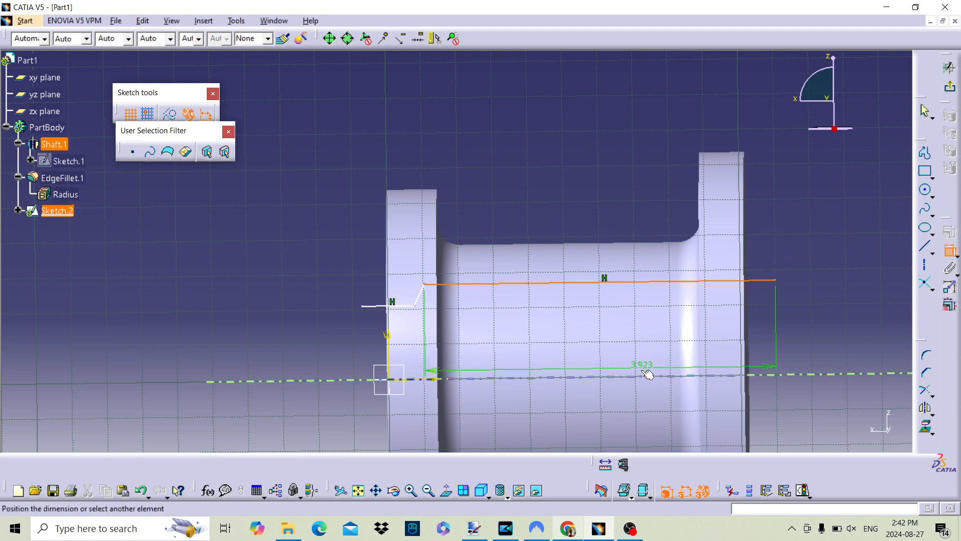
{"action": "left_click", "coordinate": [645, 376]}
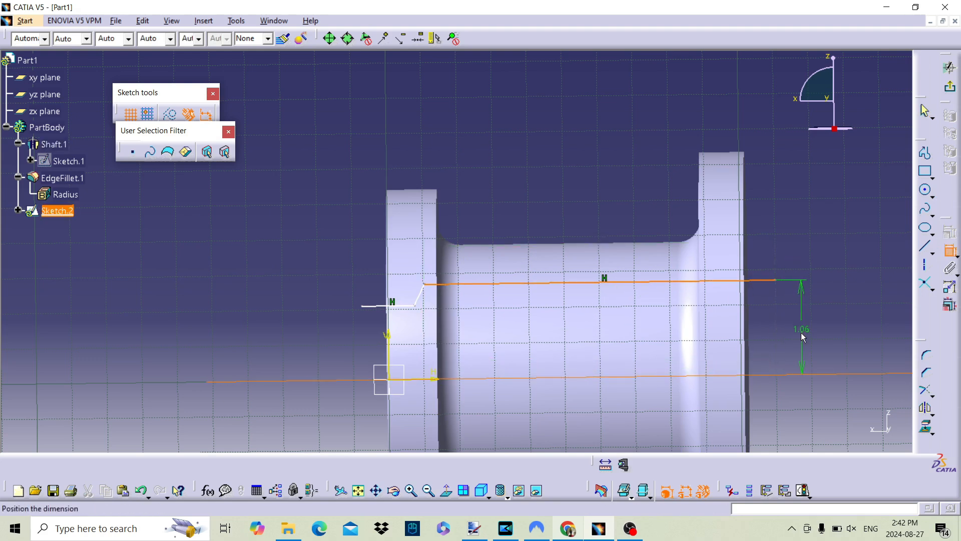
{"action": "left_click", "coordinate": [803, 335]}
{"action": "left_click", "coordinate": [948, 249]}
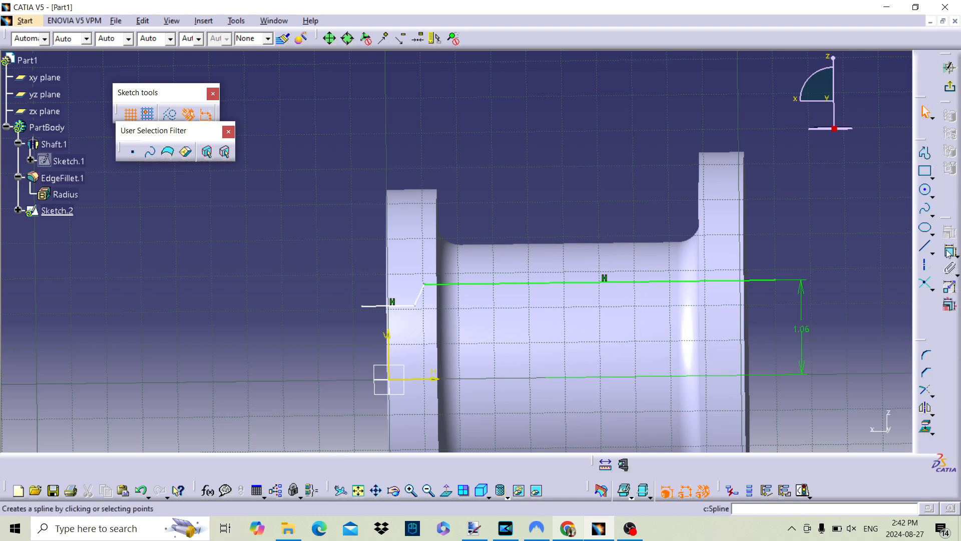
{"action": "left_click", "coordinate": [381, 306]}
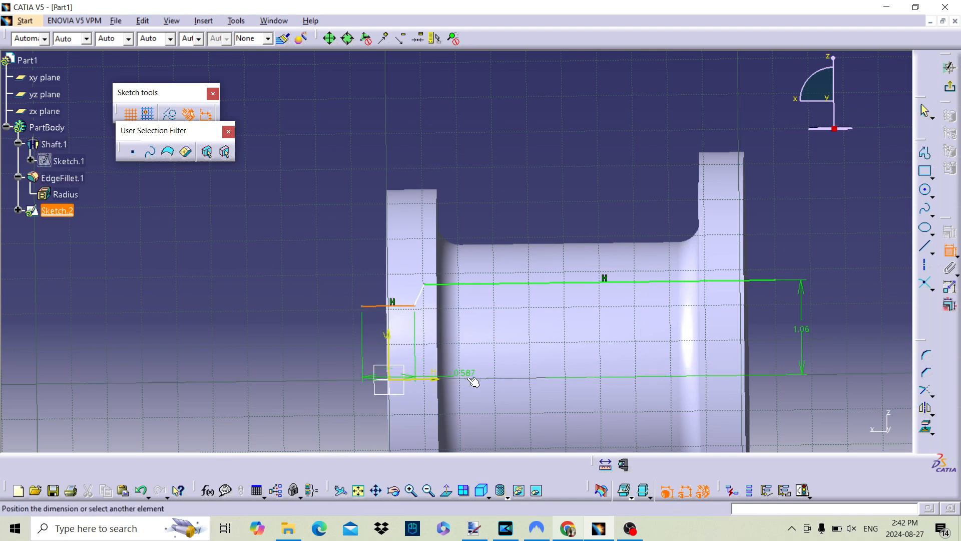
{"action": "left_click", "coordinate": [323, 345]}
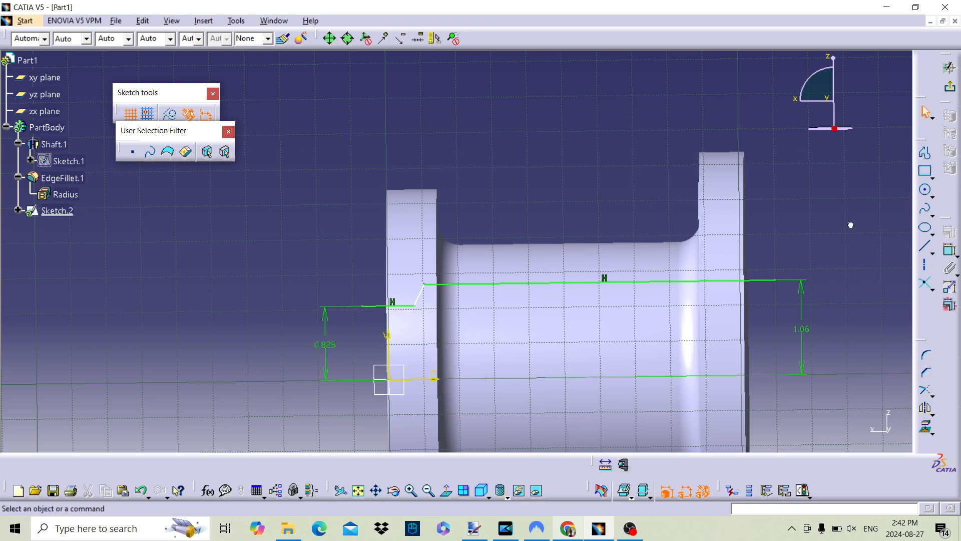
Draw vertical lines from both outer ends of the inner profile down to the horizontal axis.
{"action": "left_click", "coordinate": [926, 251]}
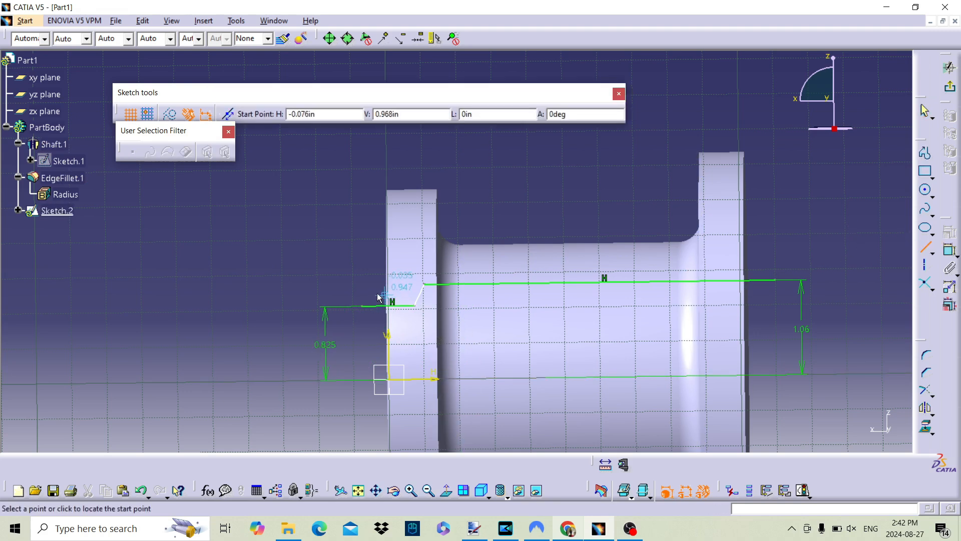
{"action": "left_click", "coordinate": [361, 314]}
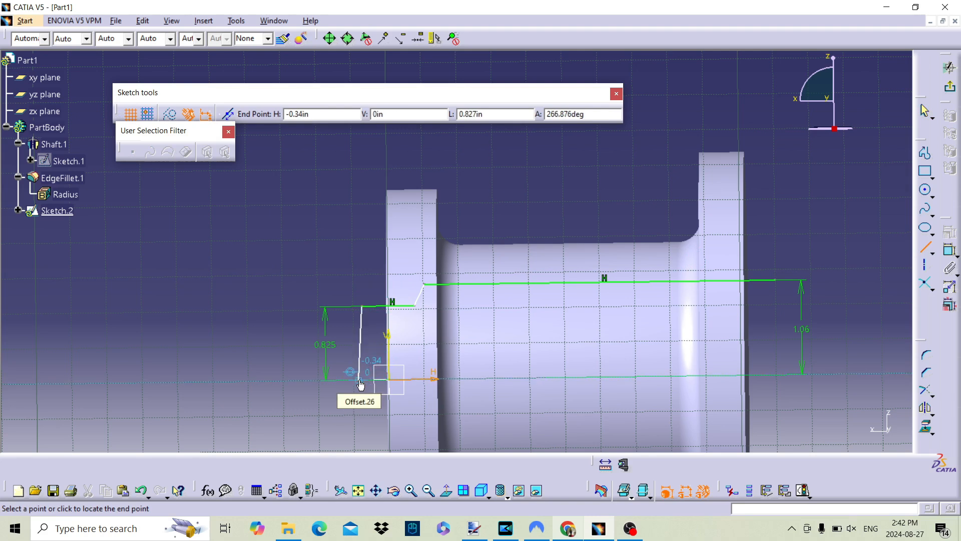
{"action": "left_click", "coordinate": [361, 382]}
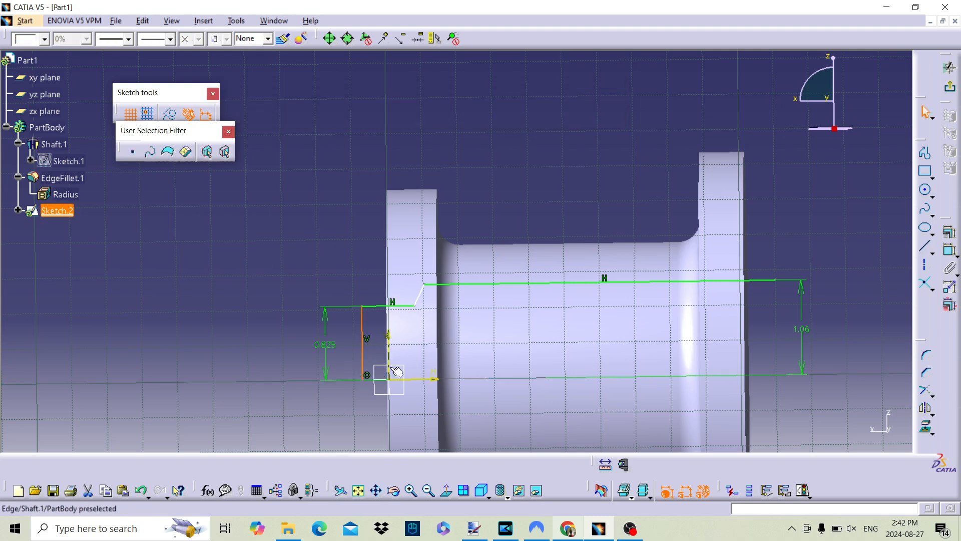
{"action": "left_click", "coordinate": [925, 249]}
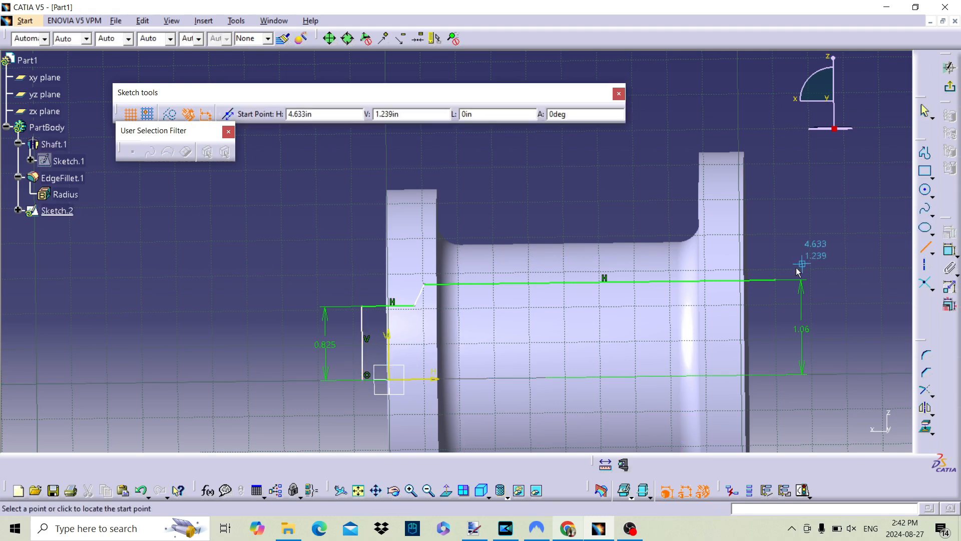
{"action": "left_click", "coordinate": [775, 281]}
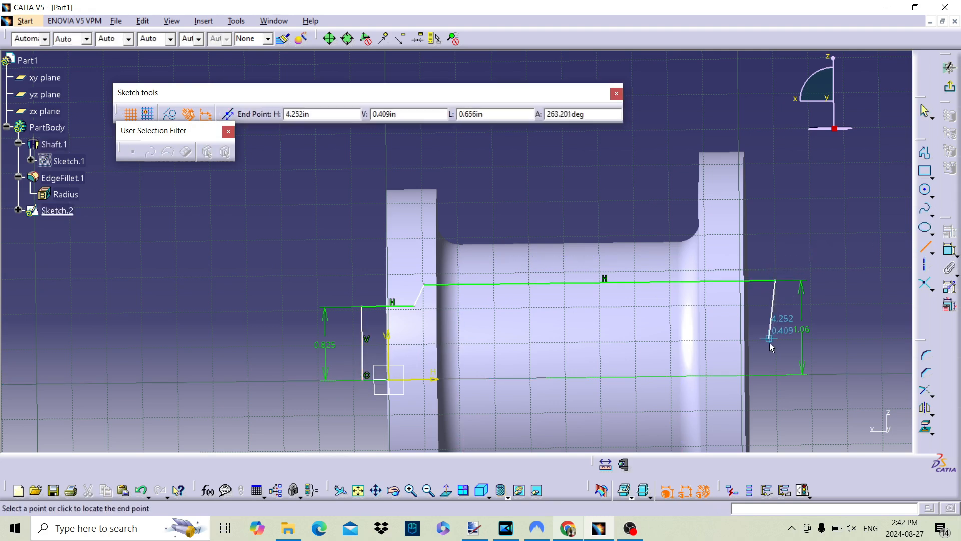
{"action": "left_click", "coordinate": [777, 378]}
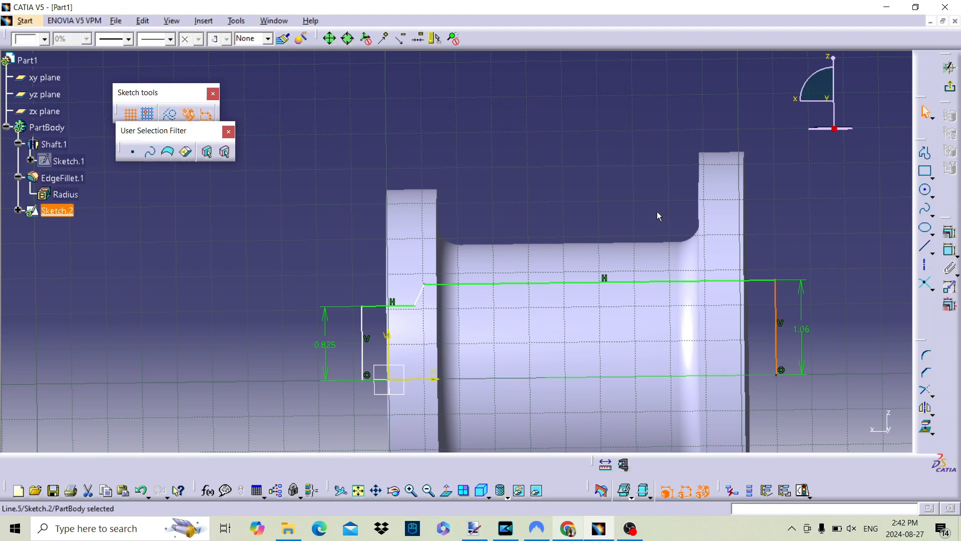
{"action": "left_click", "coordinate": [532, 188]}
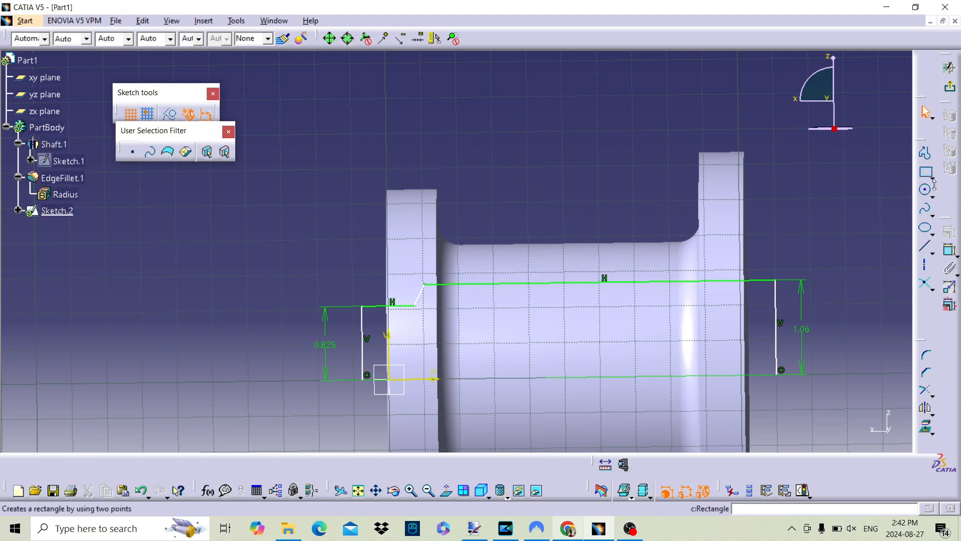
Dimension the horizontal distance from the vertical axis to the inner end of the short horizontal line.
{"action": "left_click", "coordinate": [943, 249]}
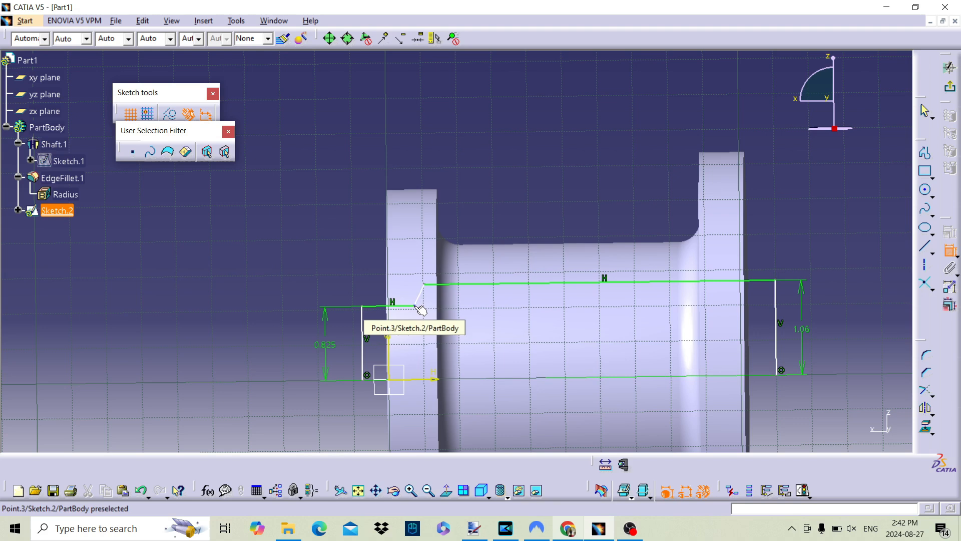
{"action": "left_click", "coordinate": [416, 305]}
{"action": "left_click", "coordinate": [389, 354]}
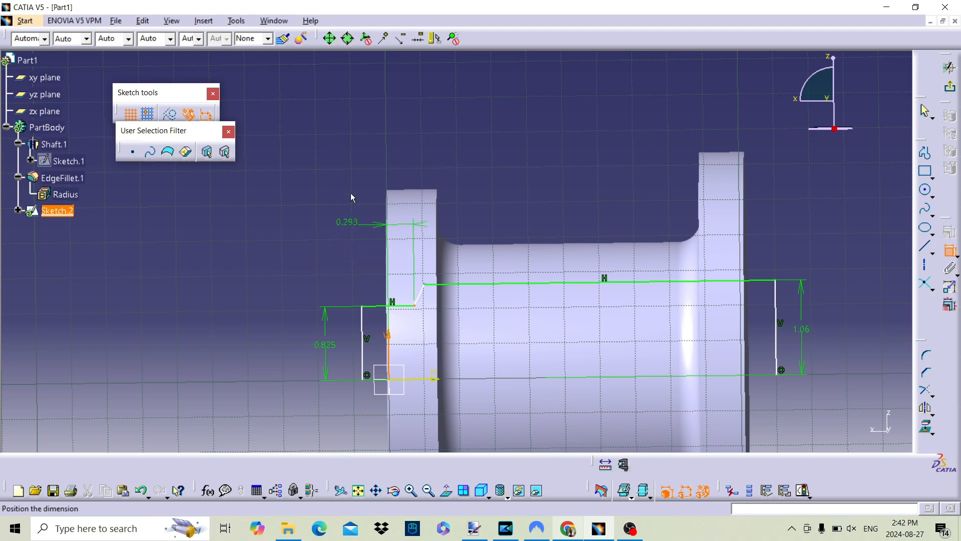
{"action": "left_click", "coordinate": [348, 158]}
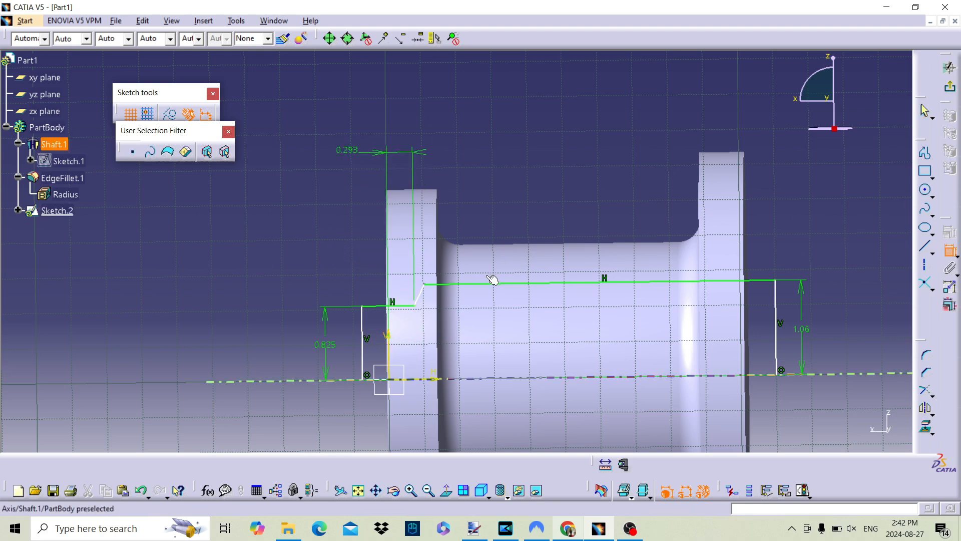
Dimension the horizontal distance from the vertical axis to the inner end of the long horizontal line and set it to 0.5 in.
{"action": "left_click", "coordinate": [424, 285]}
{"action": "left_click", "coordinate": [389, 358]}
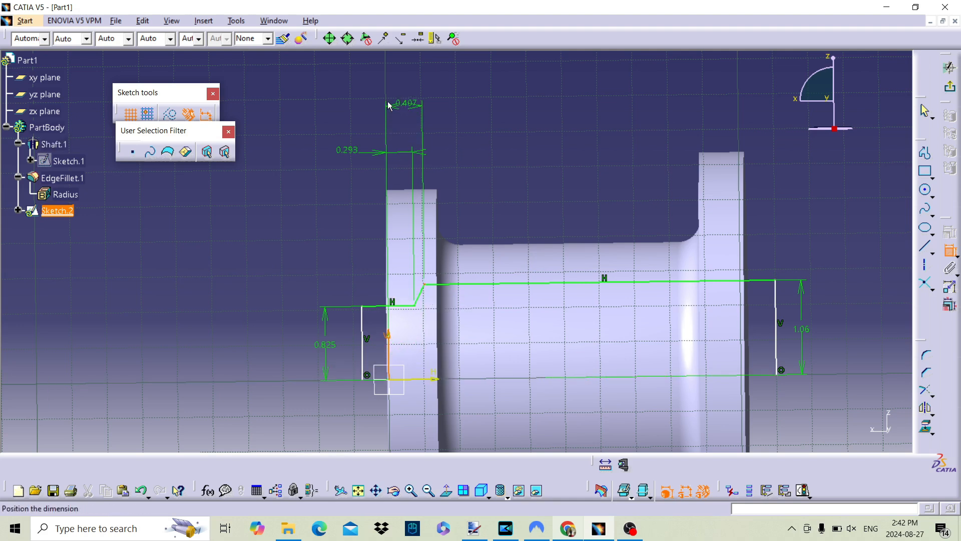
{"action": "left_click", "coordinate": [363, 104]}
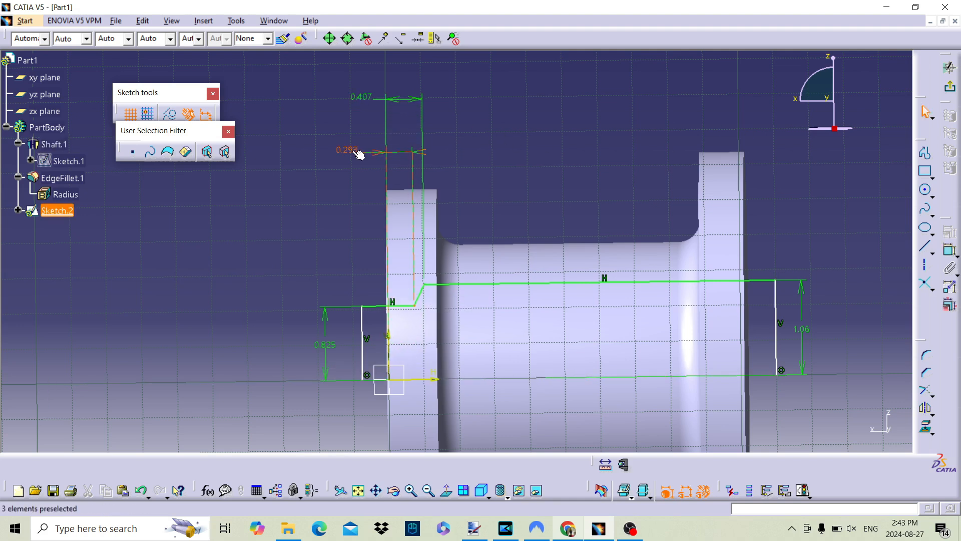
{"action": "double_click", "coordinate": [361, 96]}
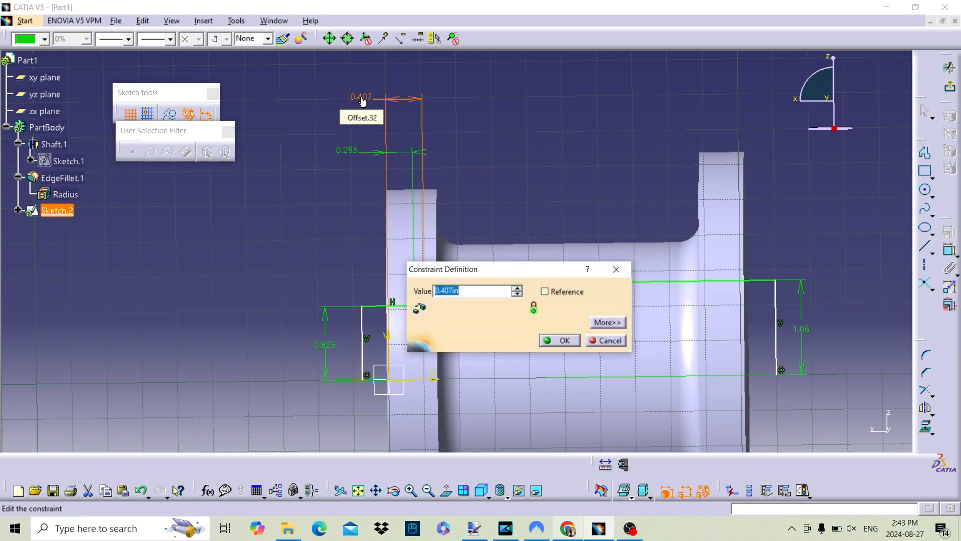
{"action": "type", "text": "0.5"}
{"action": "key", "text": "Return"}
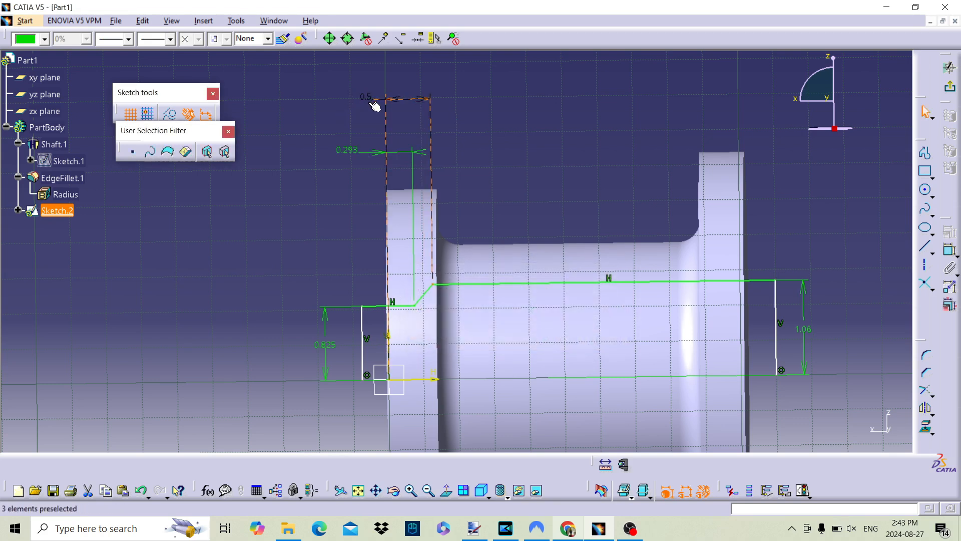
Set the horizontal distance from the vertical axis to 0.7 in for the long line's inner end and 0.4 in for the short line's.
{"action": "double_click", "coordinate": [374, 99]}
{"action": "type", "text": "0"}
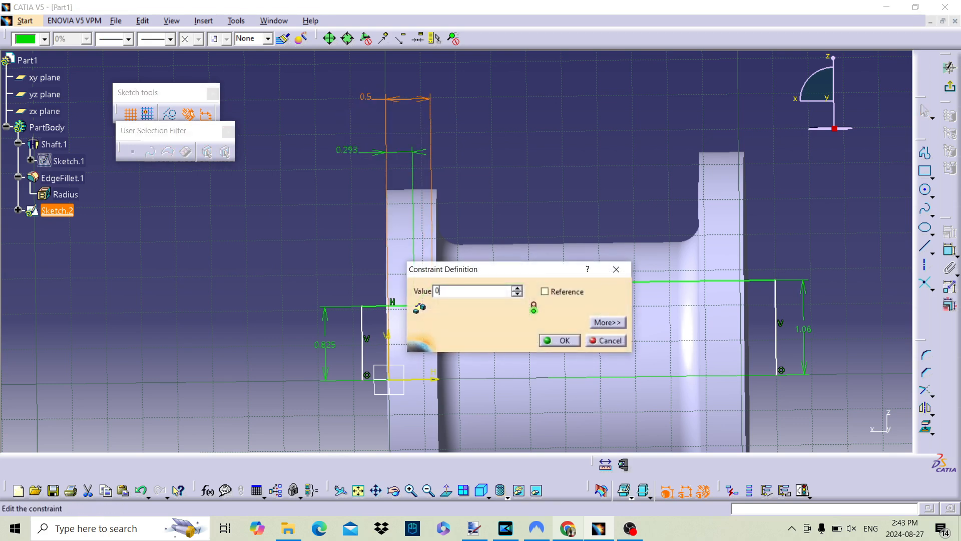
{"action": "type", "text": ".7in"}
{"action": "key", "text": "Return"}
{"action": "double_click", "coordinate": [344, 152]}
{"action": "type", "text": "0.4"}
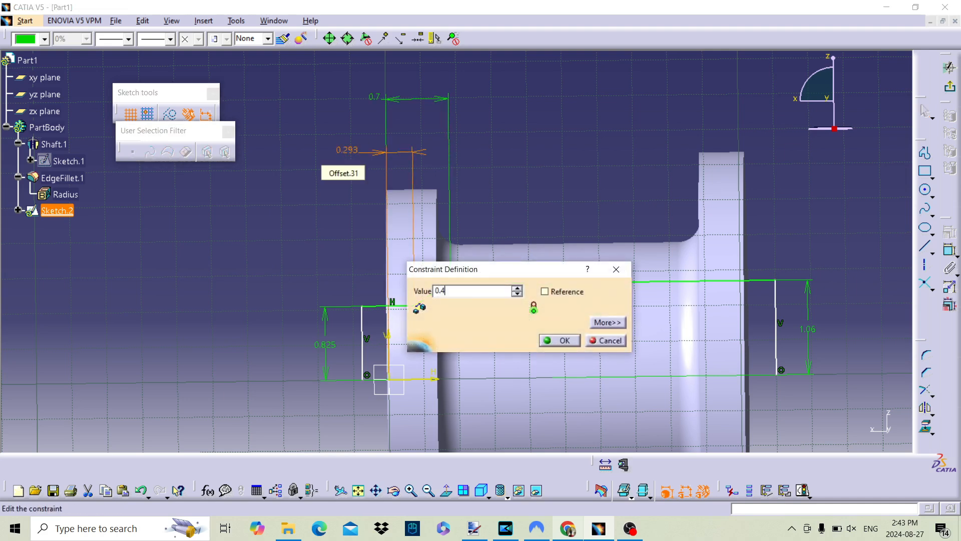
{"action": "key", "text": "Return"}
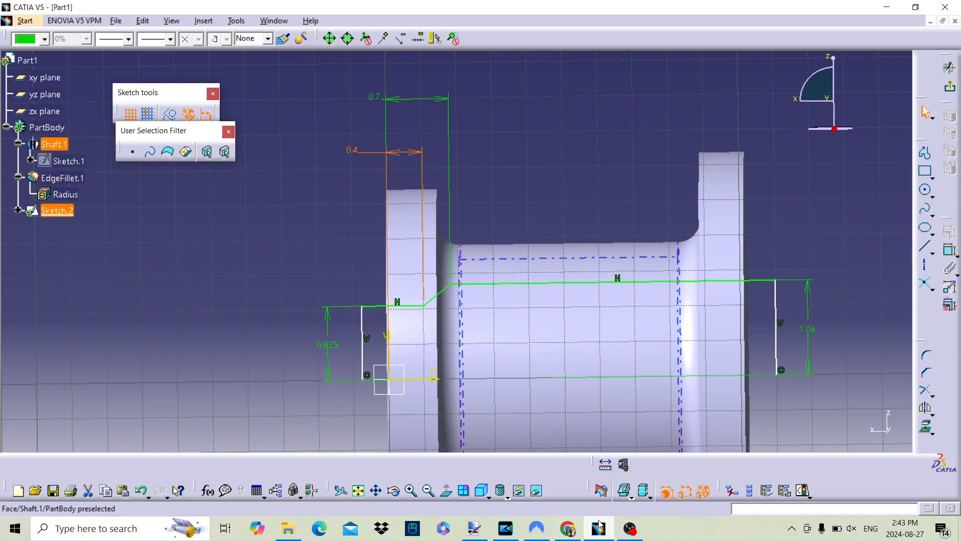
Consult the reference drawing in the browser and set the distance from the vertical axis to the short line's inner end to 0.75 in.
{"action": "key", "text": "alt+Tab"}
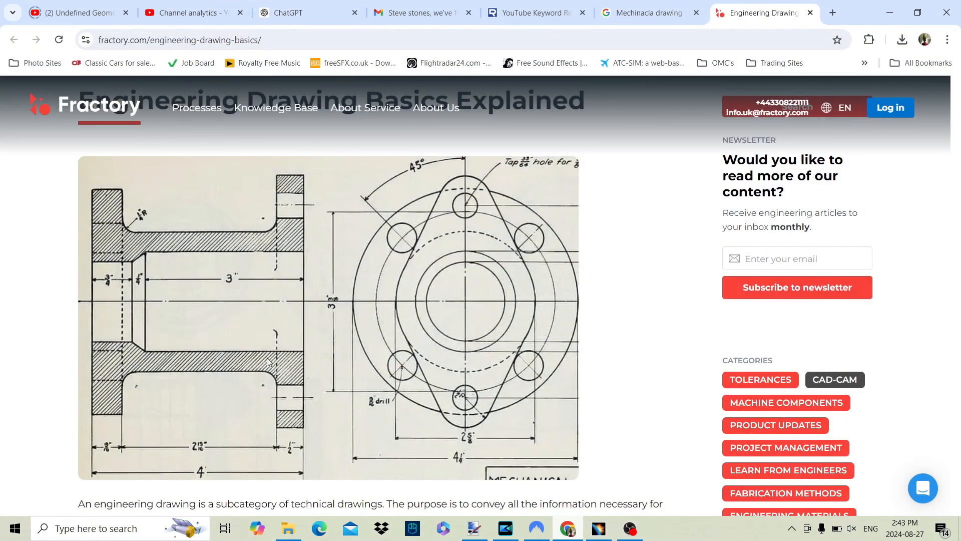
{"action": "key", "text": "alt+Tab"}
{"action": "double_click", "coordinate": [363, 150]}
{"action": "type", "text": "0."}
{"action": "key", "text": "Return"}
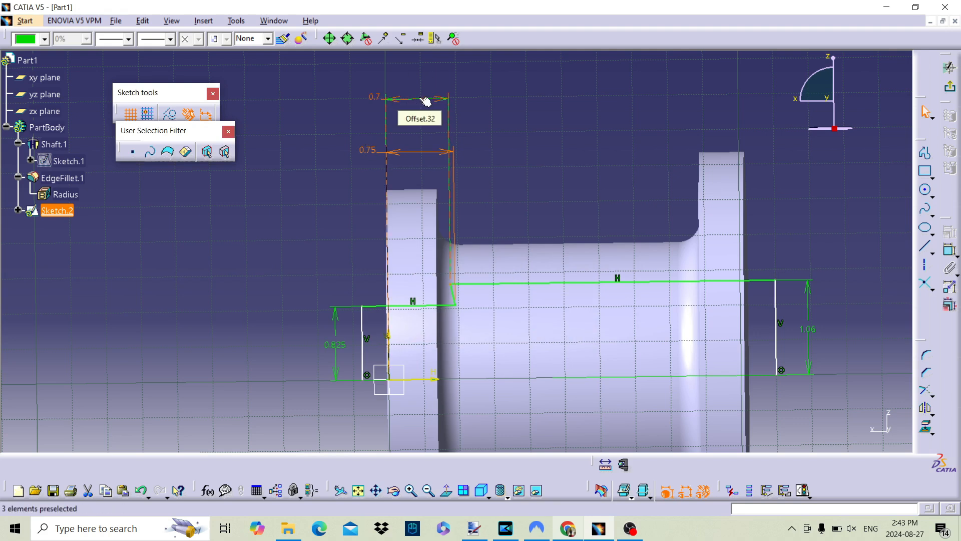
Delete the 0.7 in dimension and move the long line's inner end about 0.23 in beyond the short line's inner end.
{"action": "key", "text": "Delete"}
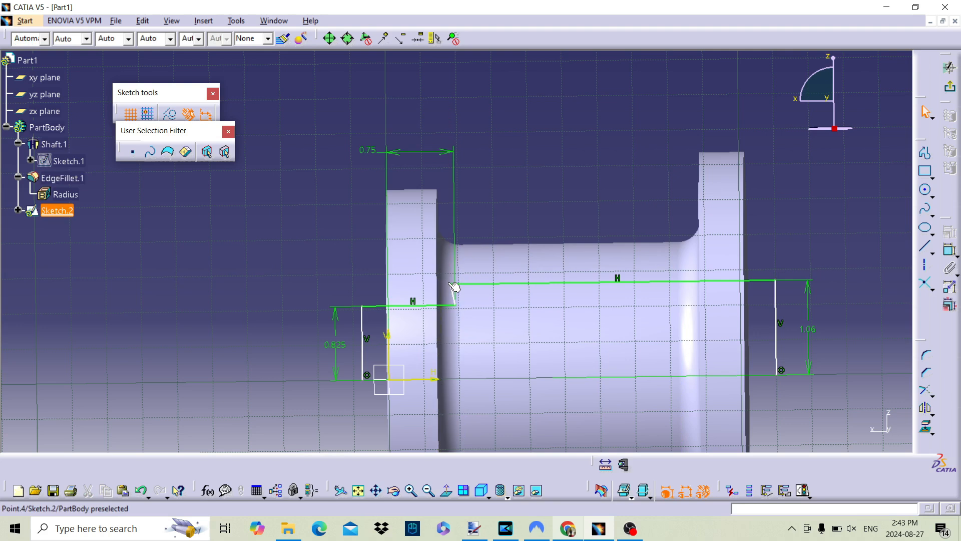
{"action": "left_click_drag", "start_coordinate": [454, 286], "coordinate": [476, 283]}
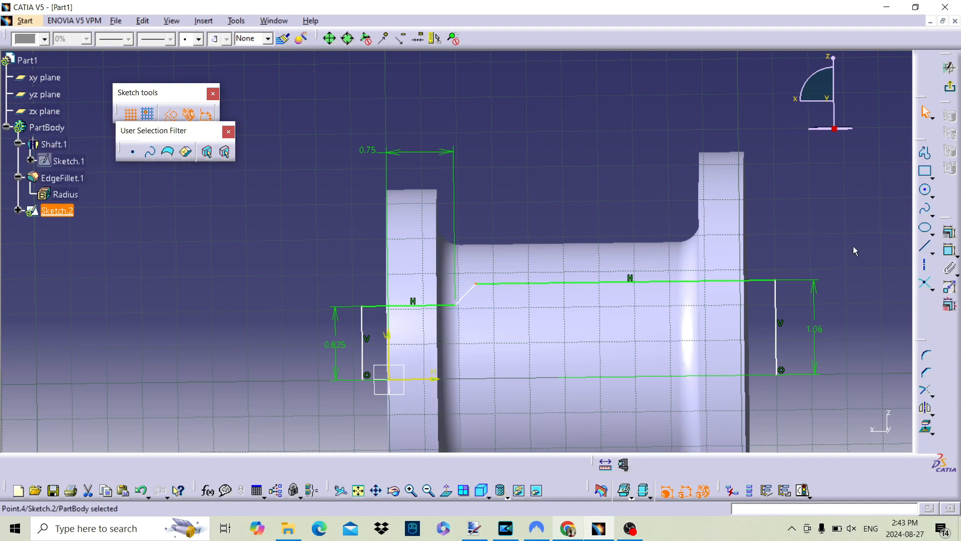
Dimension the slanted line's horizontal length between its endpoints and set it to 0.25 in.
{"action": "left_click", "coordinate": [950, 256]}
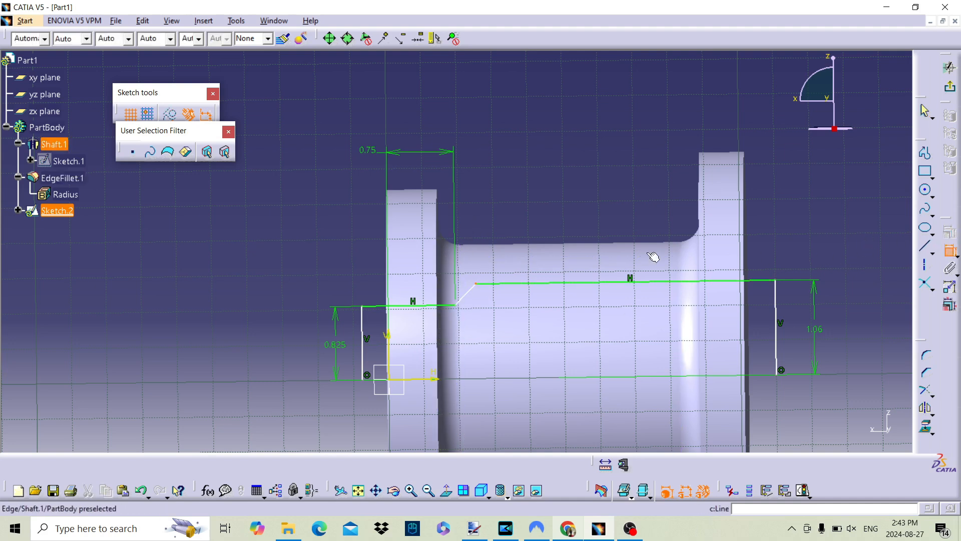
{"action": "left_click", "coordinate": [462, 307]}
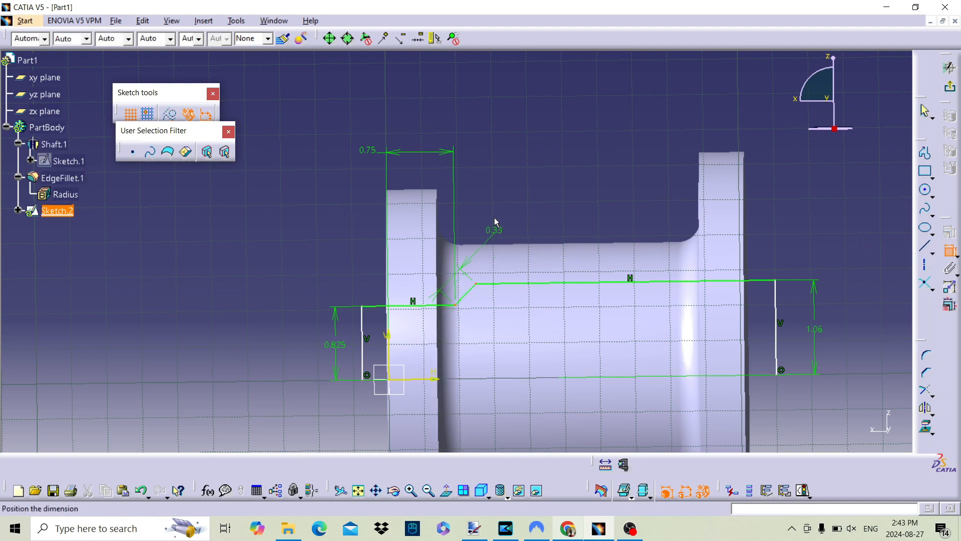
{"action": "right_click", "coordinate": [495, 231]}
{"action": "left_click", "coordinate": [521, 254]}
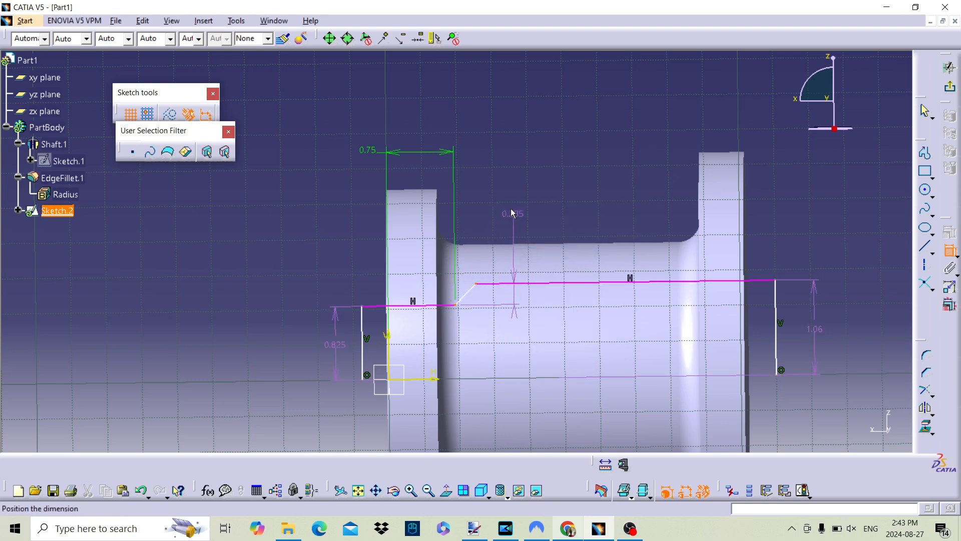
{"action": "right_click", "coordinate": [511, 207]}
{"action": "left_click", "coordinate": [545, 257]}
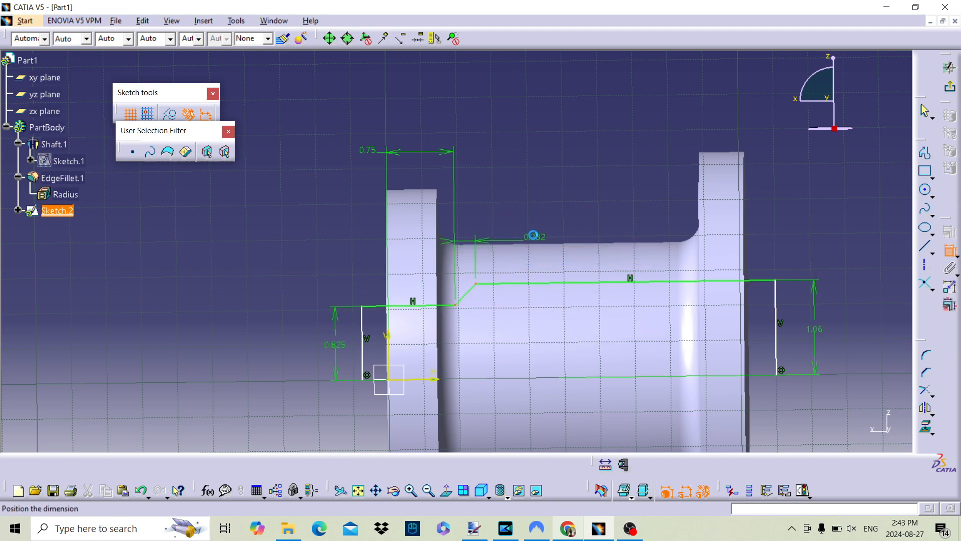
{"action": "left_click", "coordinate": [528, 213]}
{"action": "double_click", "coordinate": [527, 210]}
{"action": "type", "text": "0"}
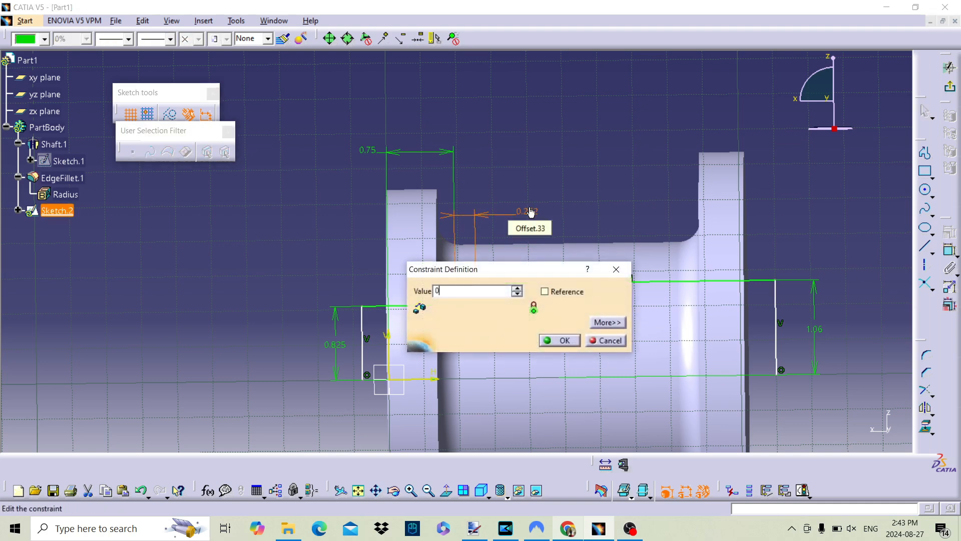
{"action": "type", "text": ".25"}
{"action": "key", "text": "Return"}
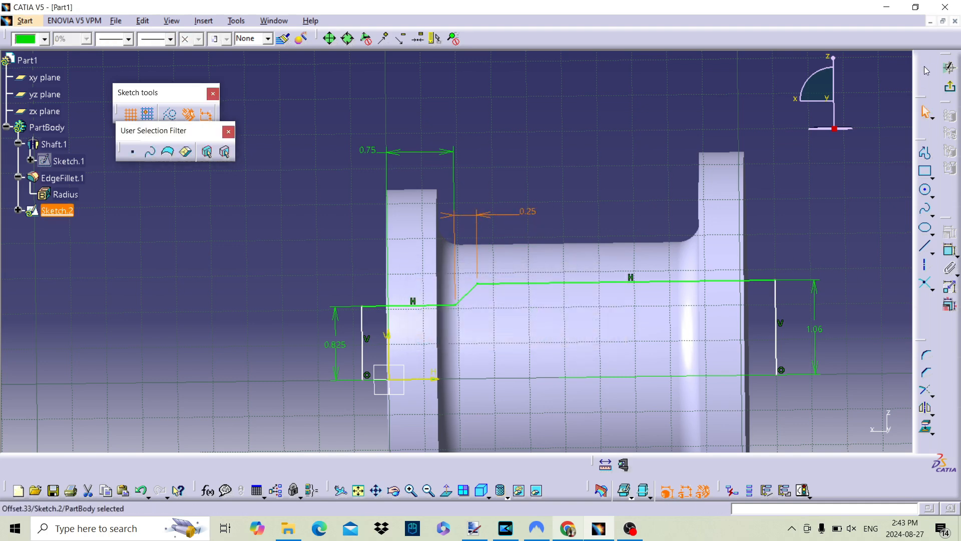
Finish the sketch and cut the inner profile through 360 degrees about the horizontal axis with the Groove command.
{"action": "left_click", "coordinate": [949, 68]}
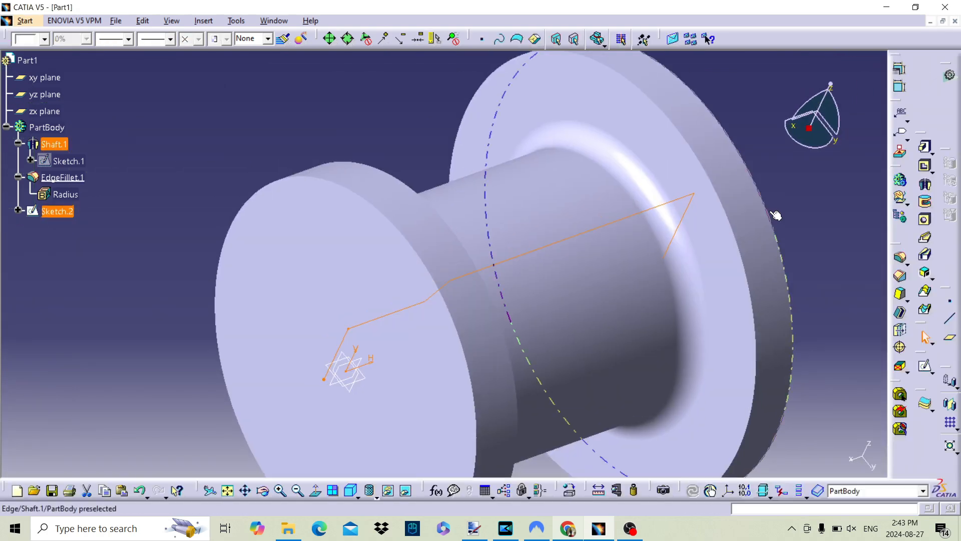
{"action": "left_click", "coordinate": [928, 203]}
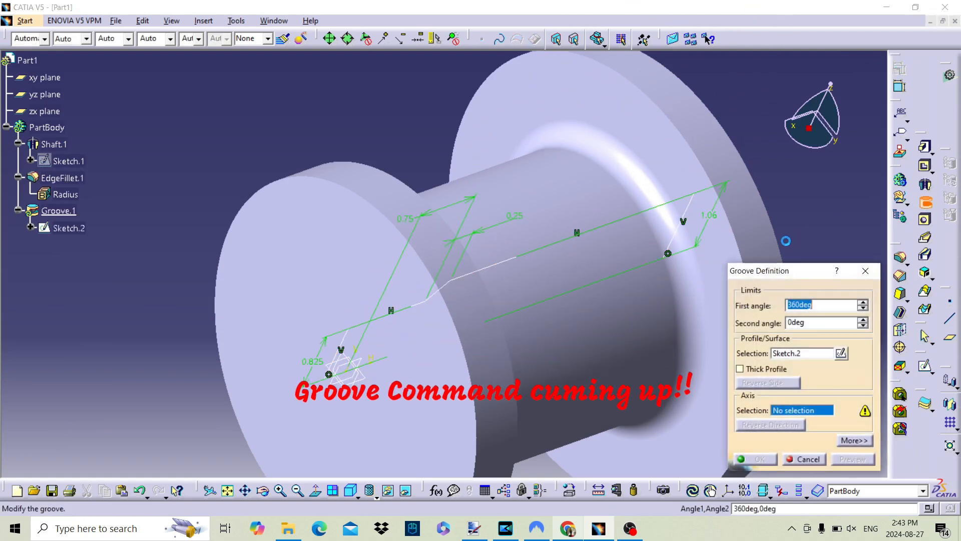
{"action": "left_click", "coordinate": [370, 361]}
{"action": "left_click", "coordinate": [756, 459]}
Start a Hole on the outer face of the smaller flange and dismiss the feature definition error.
{"action": "middle_click_drag", "start_coordinate": [544, 345], "coordinate": [243, 269]}
{"action": "middle_click_drag", "start_coordinate": [399, 318], "coordinate": [266, 314]}
{"action": "left_click", "coordinate": [531, 281]}
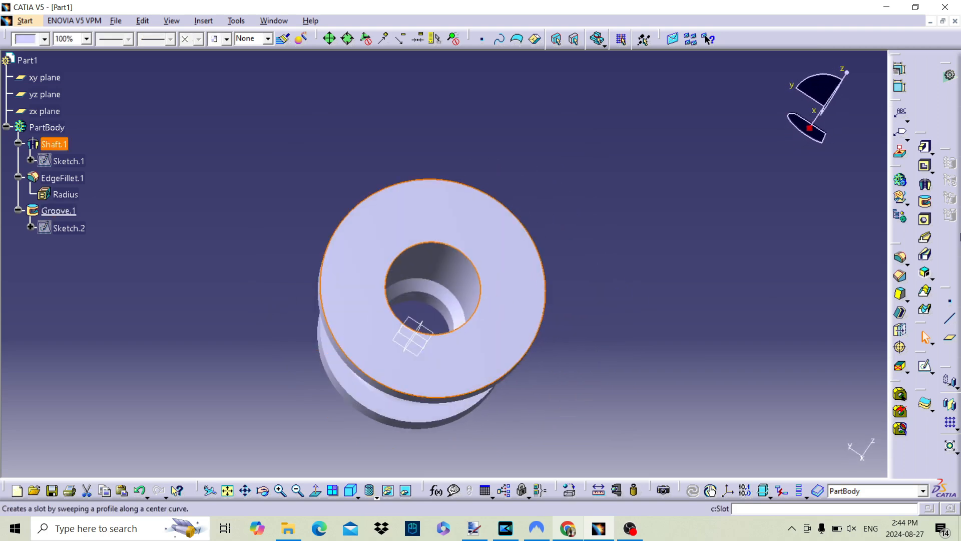
{"action": "middle_click_drag", "start_coordinate": [594, 296], "coordinate": [360, 386]}
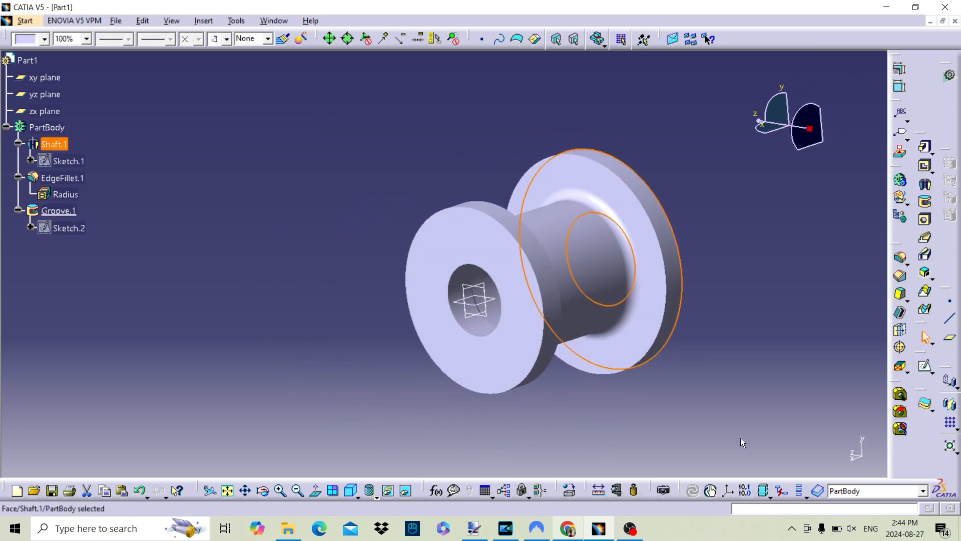
{"action": "left_click", "coordinate": [360, 386]}
{"action": "left_click", "coordinate": [924, 224]}
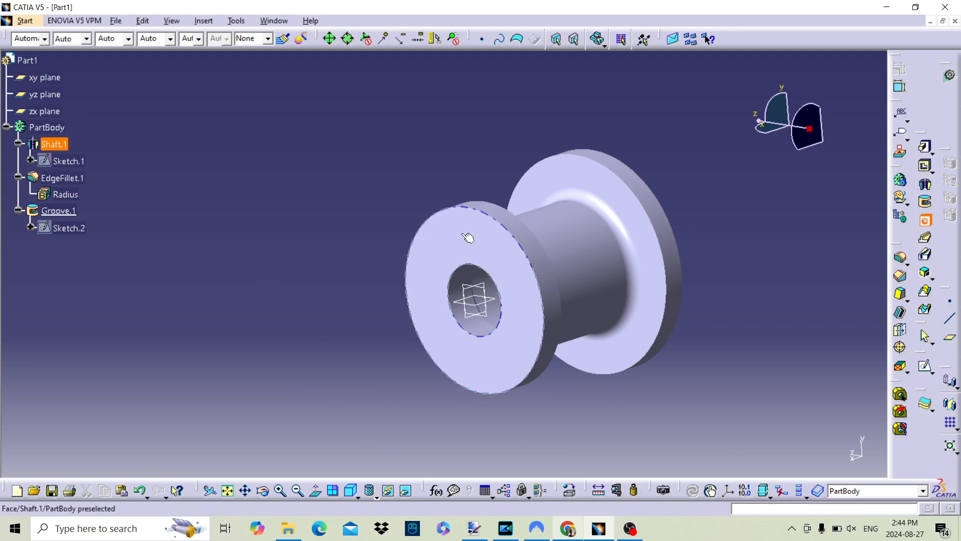
{"action": "left_click", "coordinate": [449, 243]}
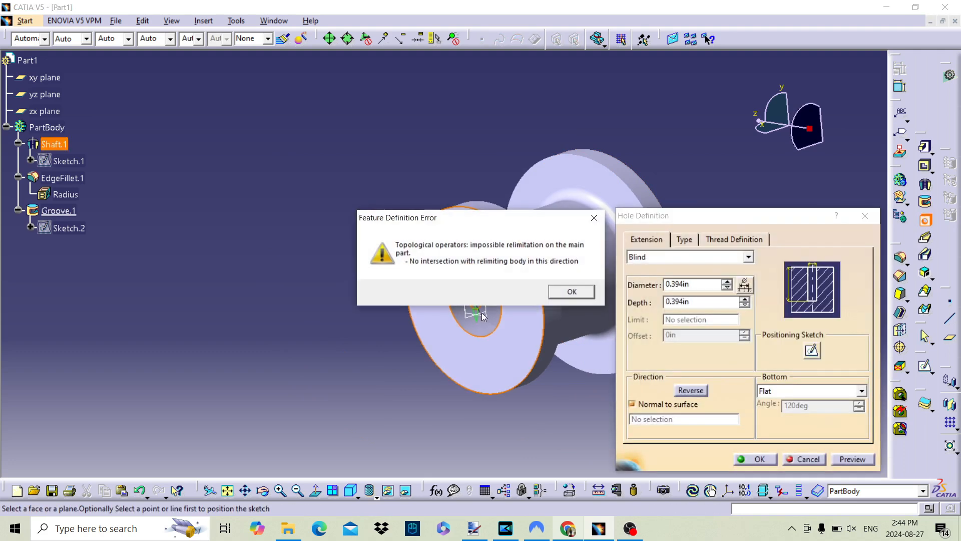
{"action": "left_click", "coordinate": [572, 293]}
{"action": "middle_click_drag", "start_coordinate": [381, 294], "coordinate": [515, 238]}
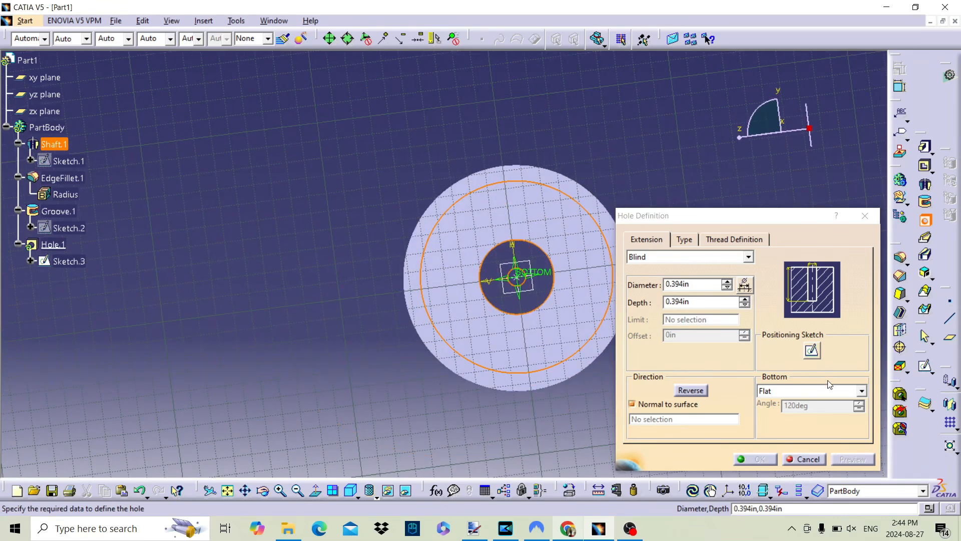
Move the hole's centre onto the flange face, about 0.92 in horizontally from the vertical axis, and create it blind with 0.394 in diameter and depth.
{"action": "left_click", "coordinate": [813, 350]}
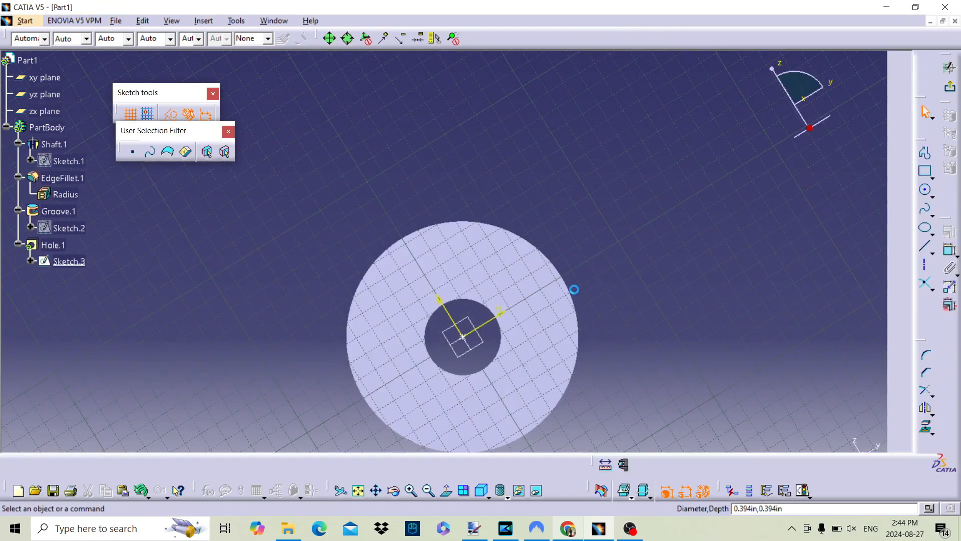
{"action": "left_click", "coordinate": [438, 322]}
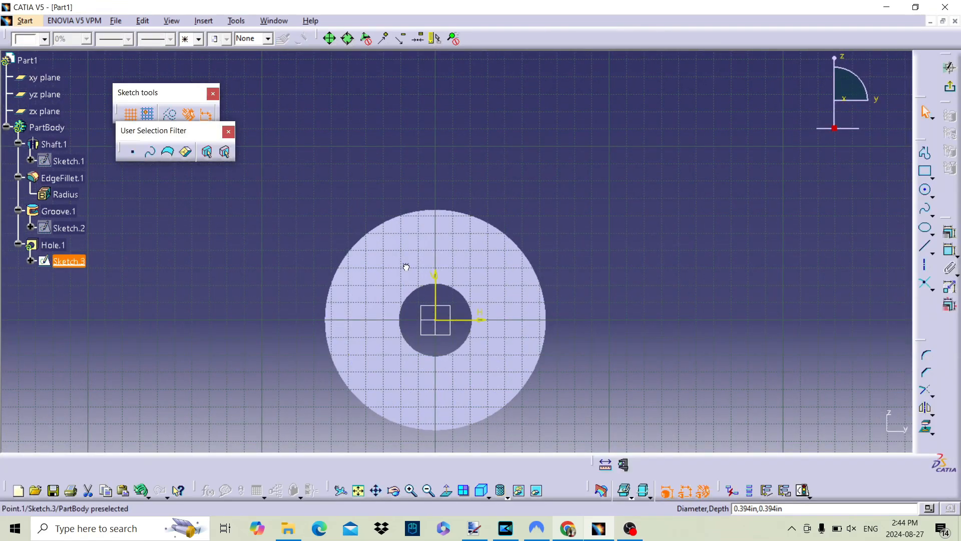
{"action": "left_click_drag", "start_coordinate": [395, 261], "coordinate": [395, 260]}
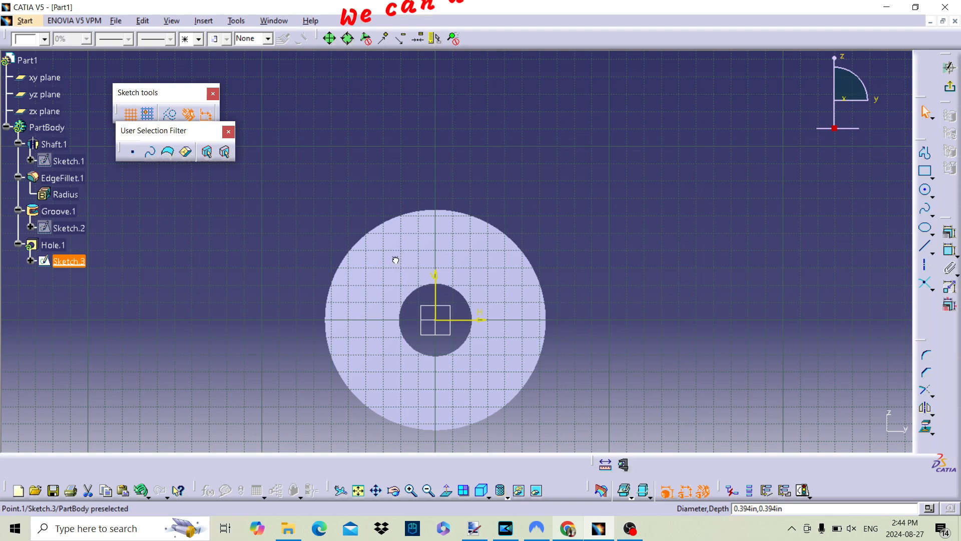
{"action": "left_click", "coordinate": [950, 87]}
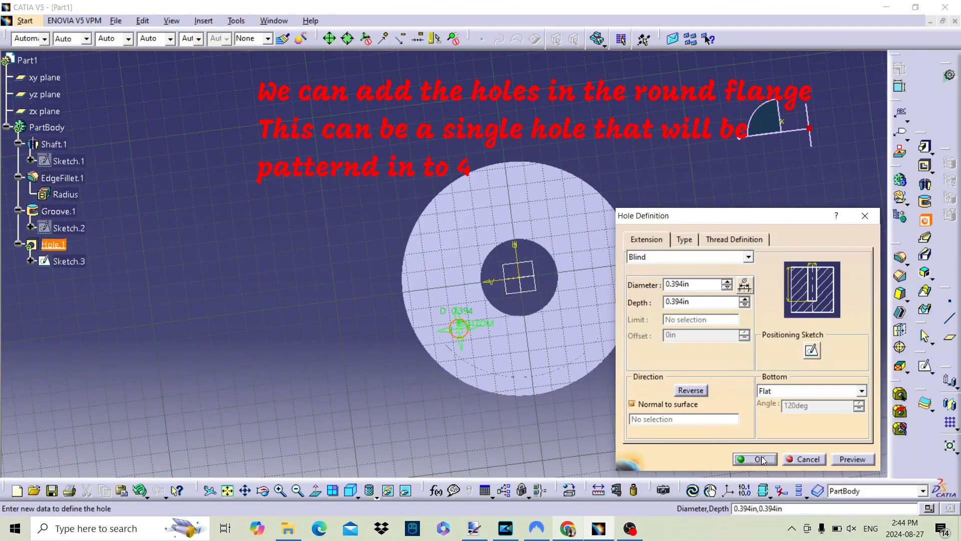
{"action": "left_click", "coordinate": [759, 459]}
Open the flange hole's positioning sketch for editing.
{"action": "middle_click_drag", "start_coordinate": [541, 256], "coordinate": [438, 262]}
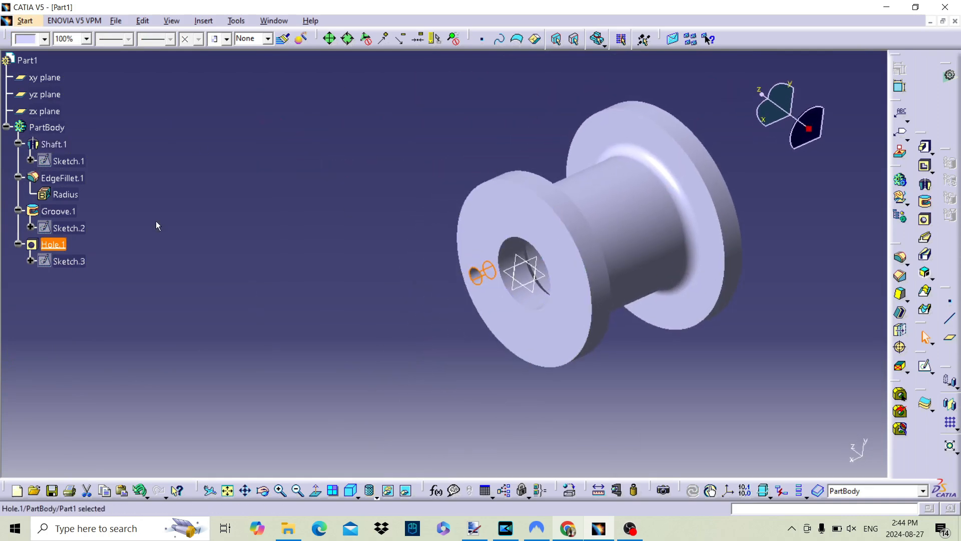
{"action": "mouse_move", "coordinate": [526, 241]}
{"action": "middle_mouse_down"}
{"action": "mouse_move", "coordinate": [593, 210]}
{"action": "mouse_move", "coordinate": [592, 225]}
{"action": "middle_mouse_up"}
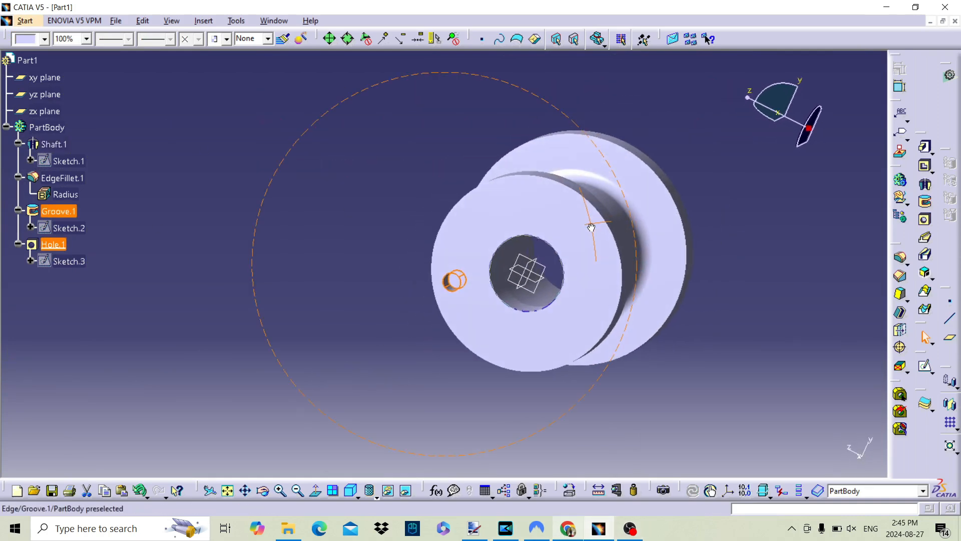
{"action": "double_click", "coordinate": [67, 262]}
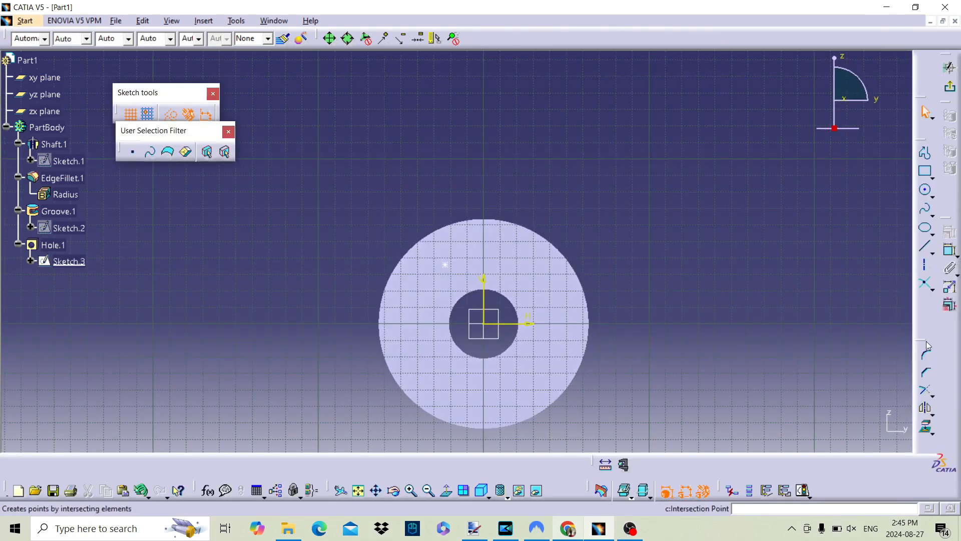
{"action": "left_click", "coordinate": [950, 253]}
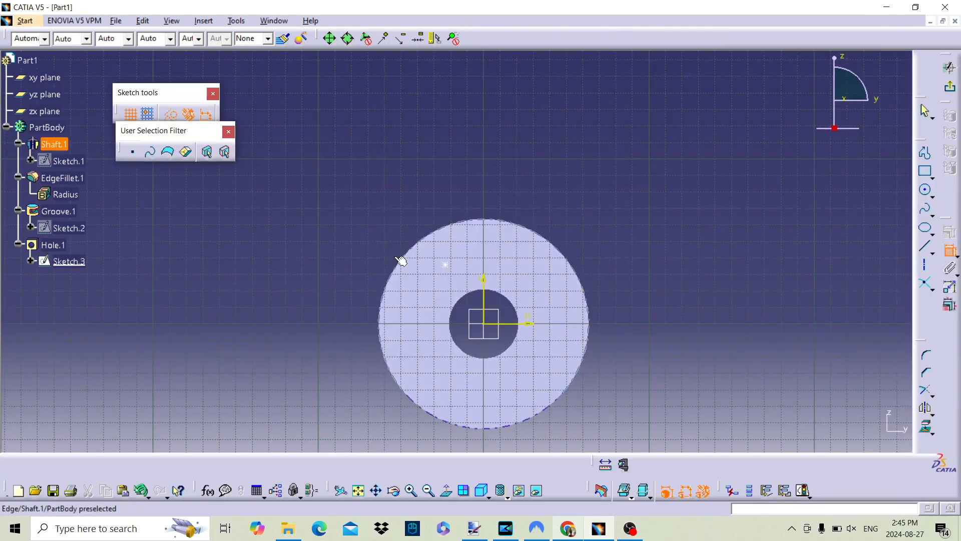
{"action": "left_click", "coordinate": [445, 265]}
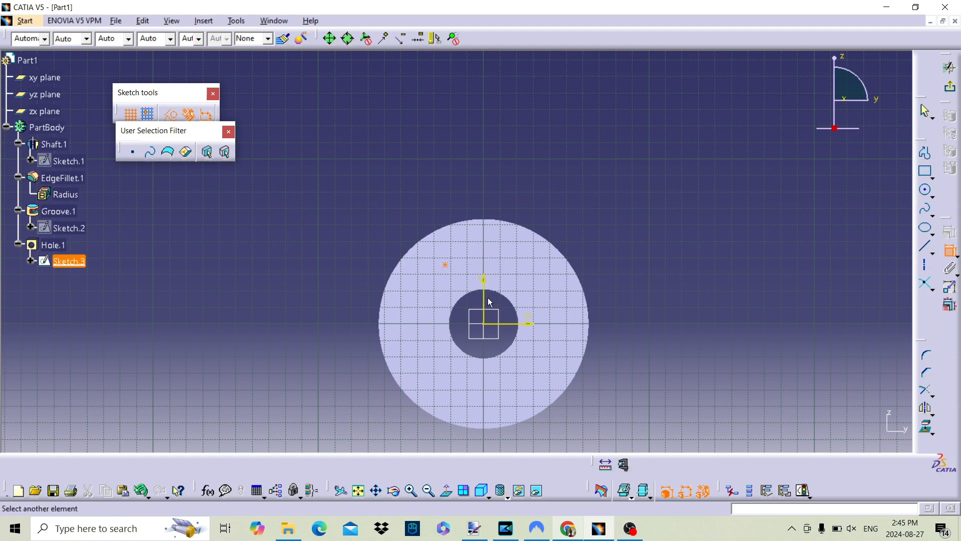
{"action": "left_click", "coordinate": [488, 300]}
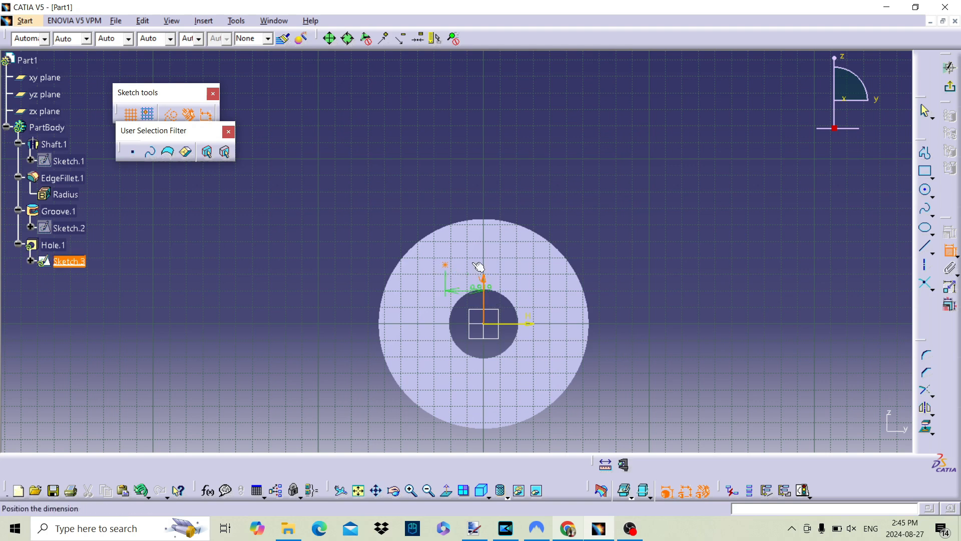
{"action": "right_click", "coordinate": [406, 158]}
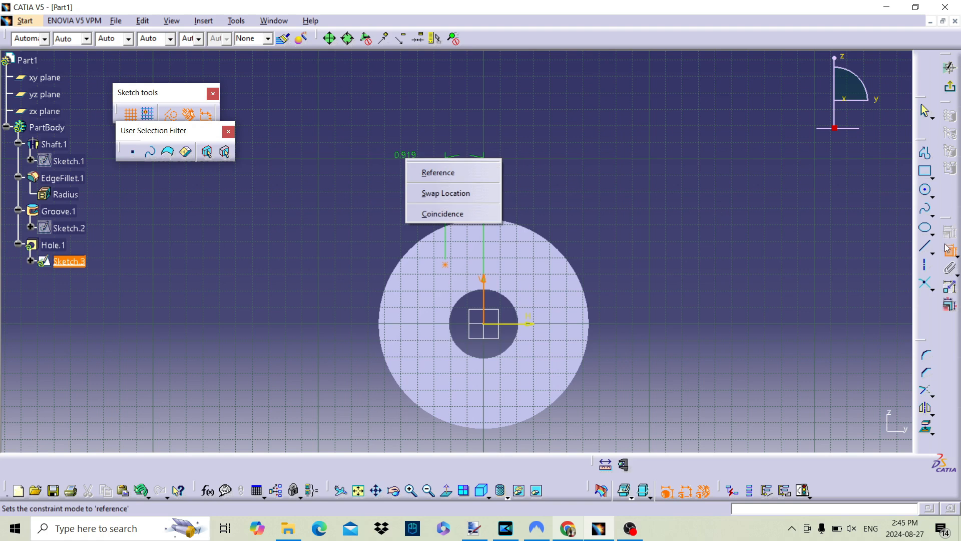
{"action": "key", "text": "Escape"}
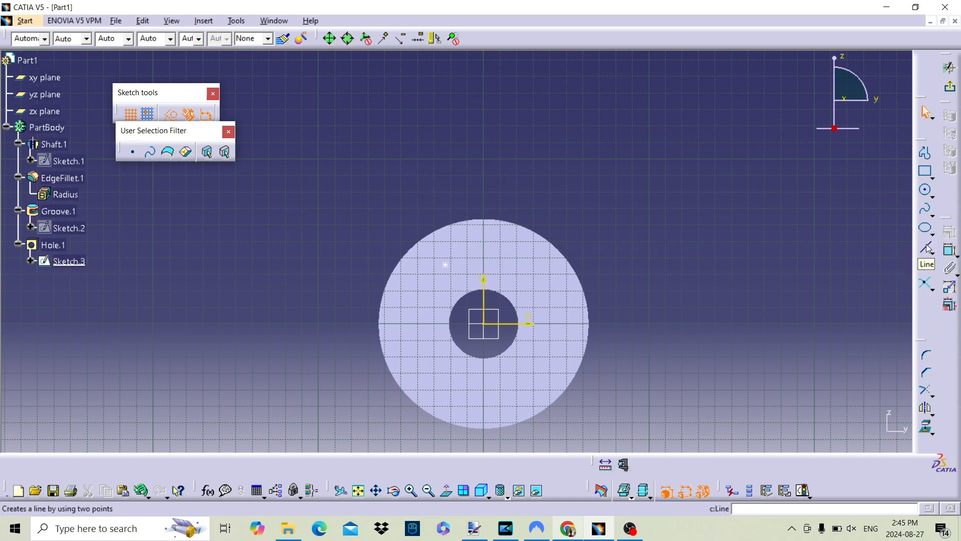
Draw a construction line from the origin past the flange edge near the hole point, and dimension its angle of about 42° from the vertical axis.
{"action": "left_click", "coordinate": [926, 247]}
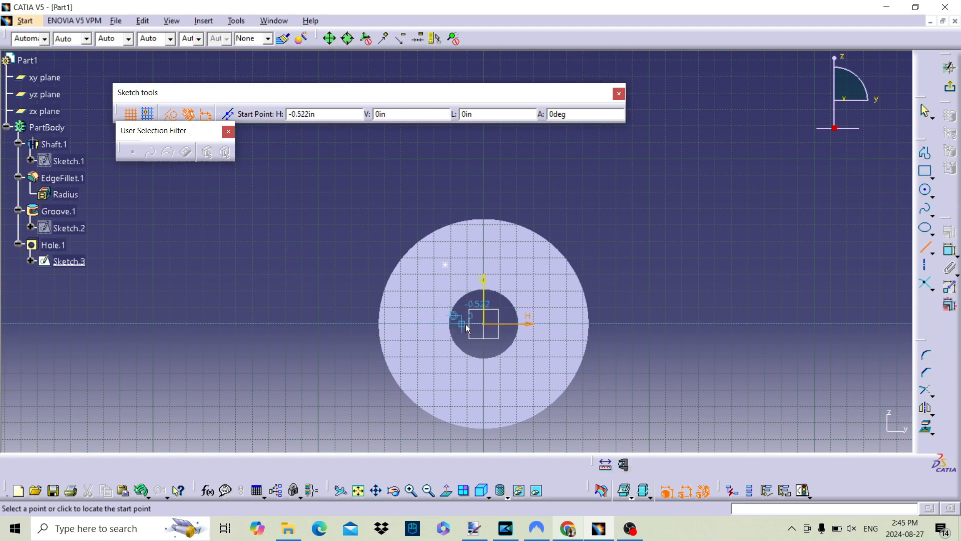
{"action": "left_click", "coordinate": [489, 326]}
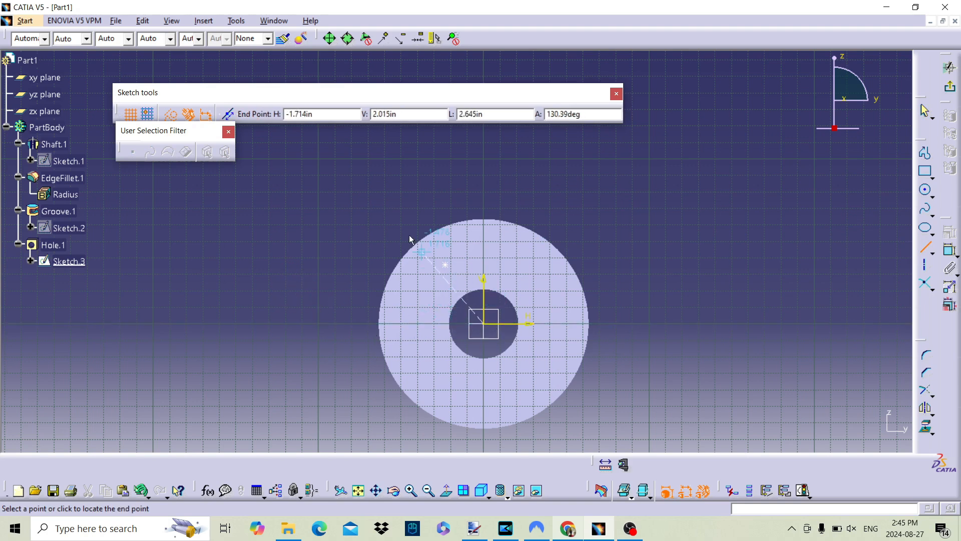
{"action": "left_click", "coordinate": [383, 212]}
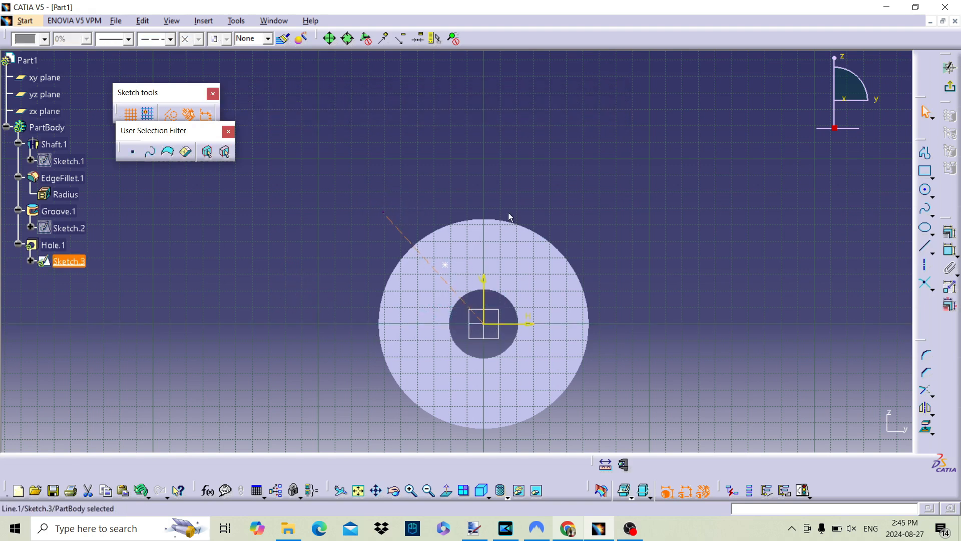
{"action": "left_click", "coordinate": [949, 251]}
{"action": "left_click", "coordinate": [484, 281]}
{"action": "left_click", "coordinate": [430, 191]}
Constrain the hole's centre point to be coincident with the slanted construction line.
{"action": "left_click", "coordinate": [950, 251]}
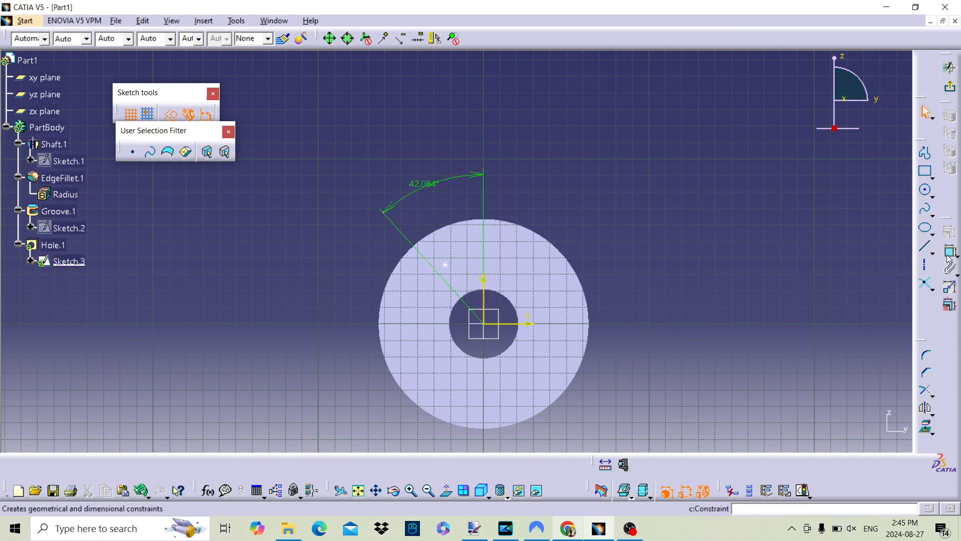
{"action": "left_click", "coordinate": [449, 268]}
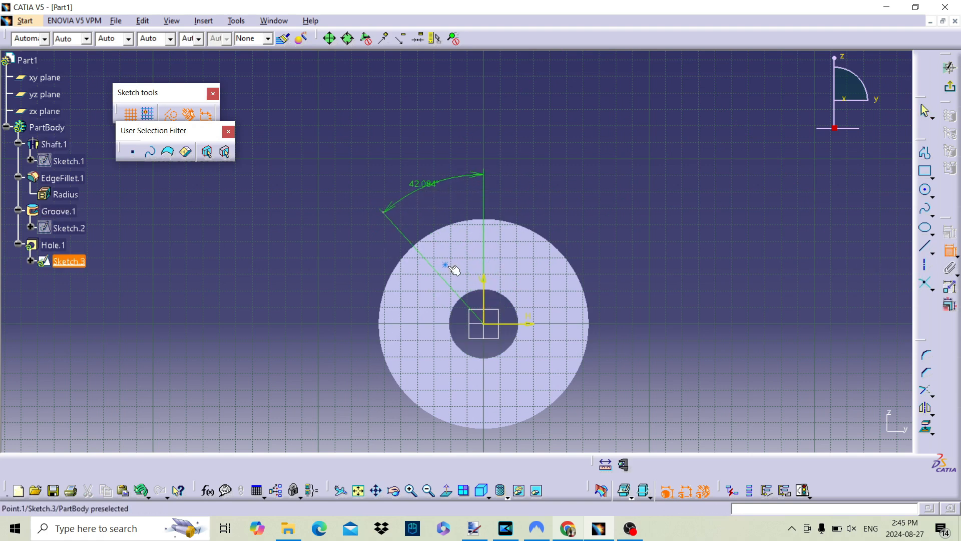
{"action": "left_click", "coordinate": [441, 268]}
{"action": "right_click", "coordinate": [441, 268]}
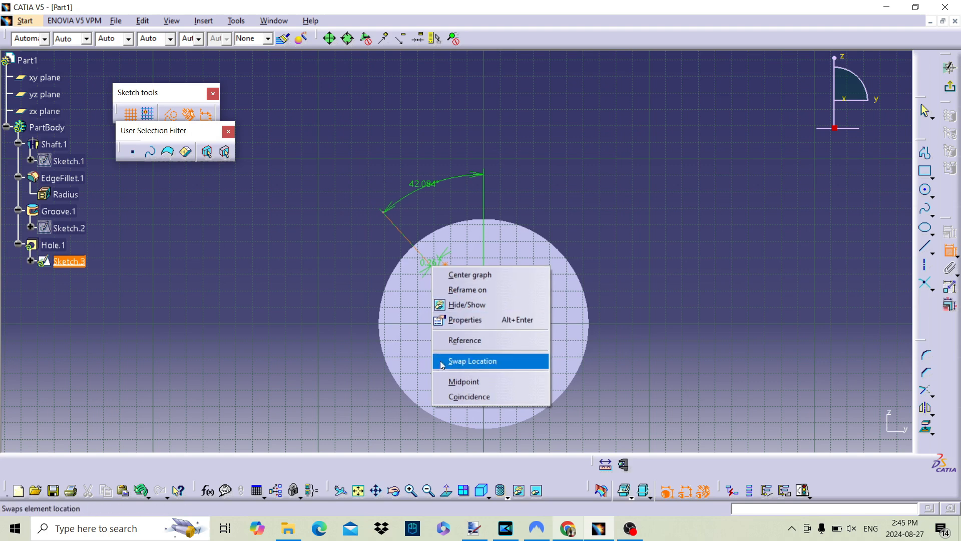
{"action": "left_click", "coordinate": [468, 395]}
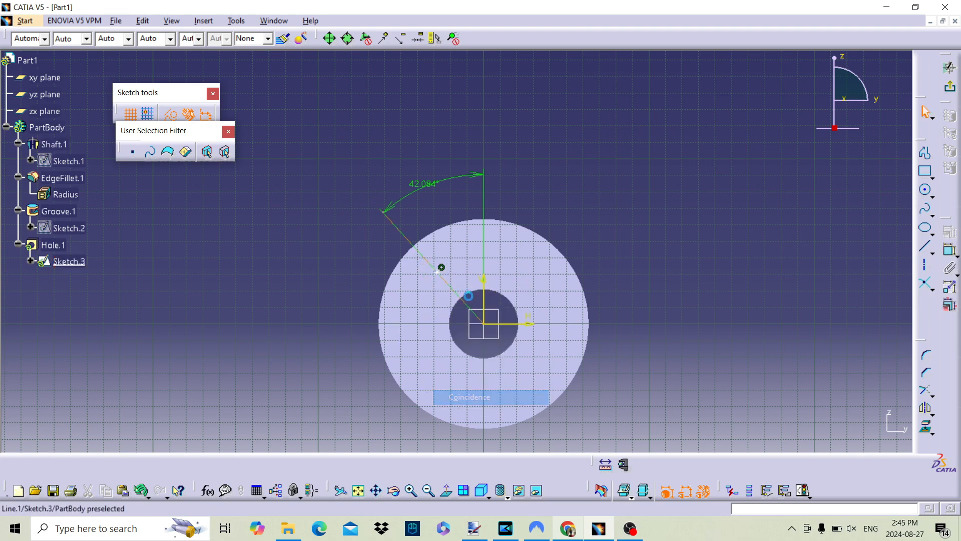
Set the angle between the construction line and the vertical axis to 45°.
{"action": "double_click", "coordinate": [417, 184]}
{"action": "type", "text": "45"}
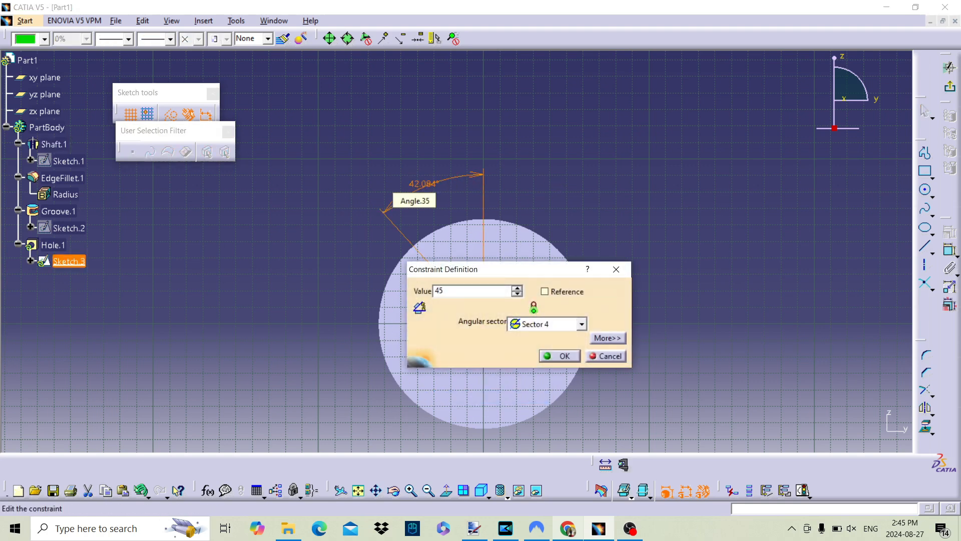
{"action": "key", "text": "Return"}
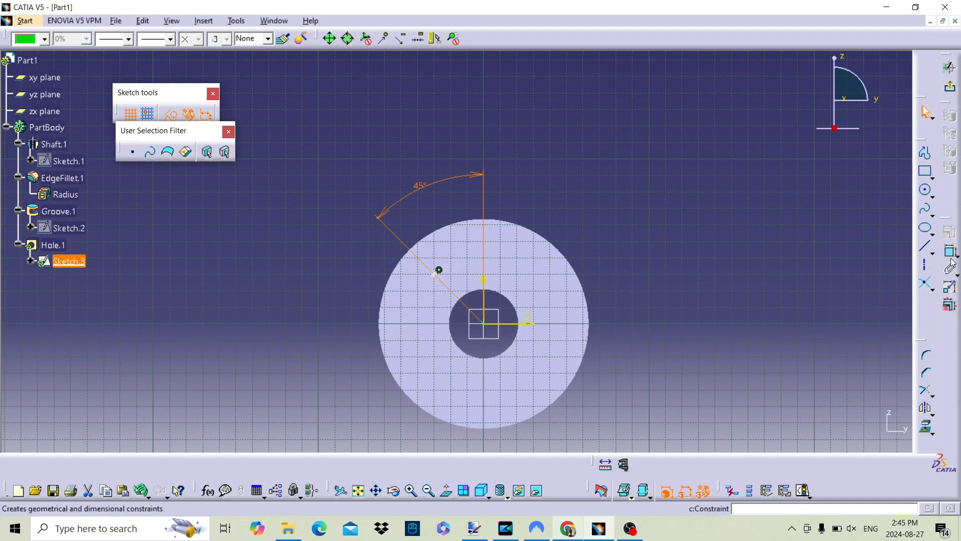
Draw a construction circle about 3.33 in in diameter, centred on the origin and passing through the hole's centre point, and dimension its diameter.
{"action": "left_click", "coordinate": [927, 192]}
{"action": "left_click", "coordinate": [484, 324]}
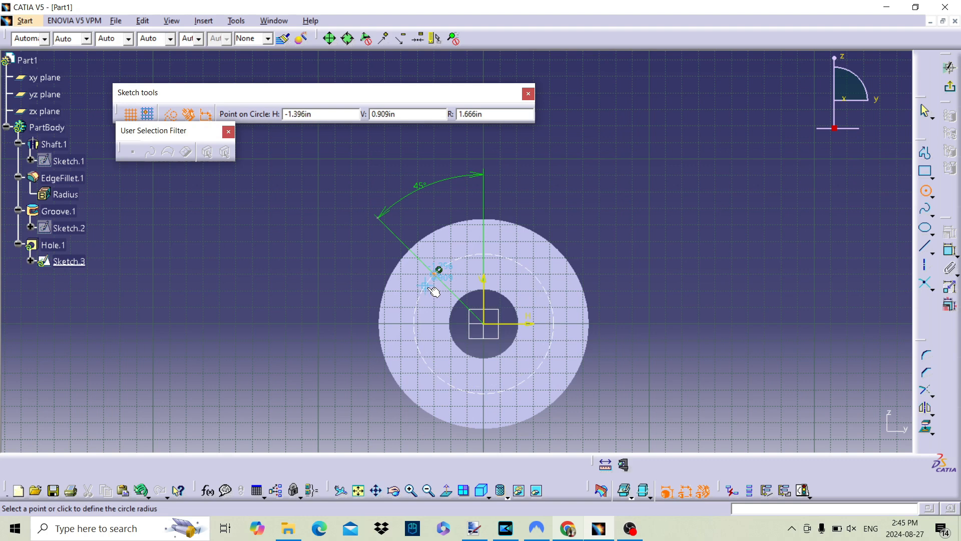
{"action": "left_click", "coordinate": [431, 289]}
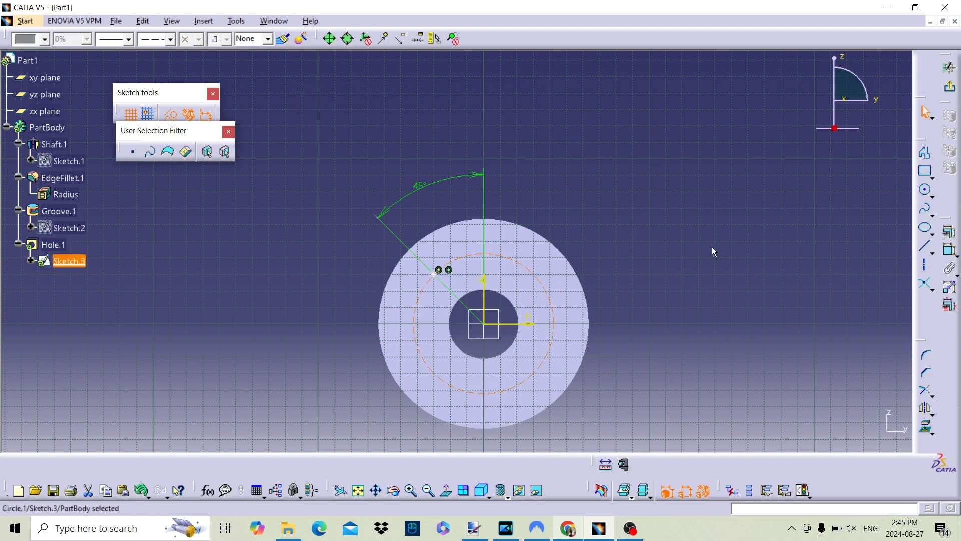
{"action": "left_click", "coordinate": [949, 250]}
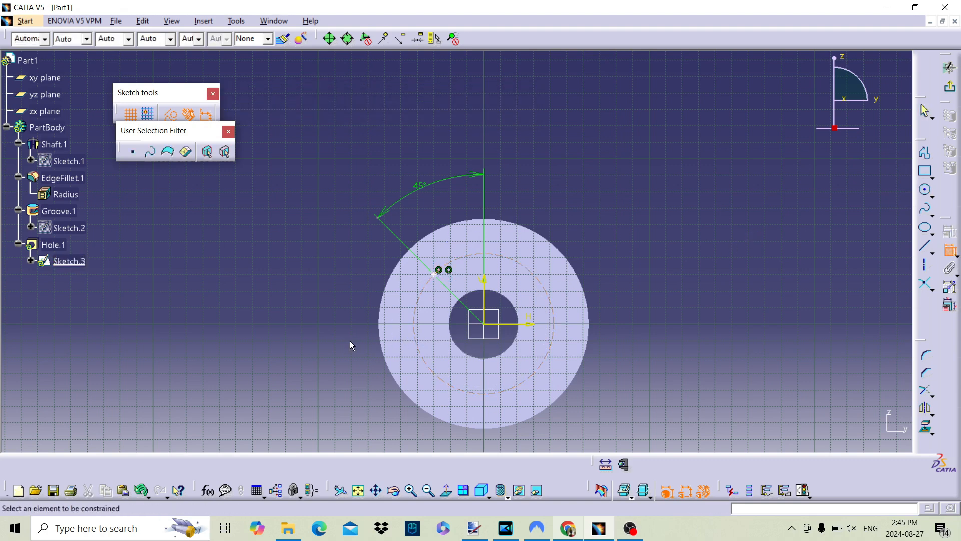
{"action": "left_click", "coordinate": [418, 335]}
{"action": "left_click", "coordinate": [294, 286]}
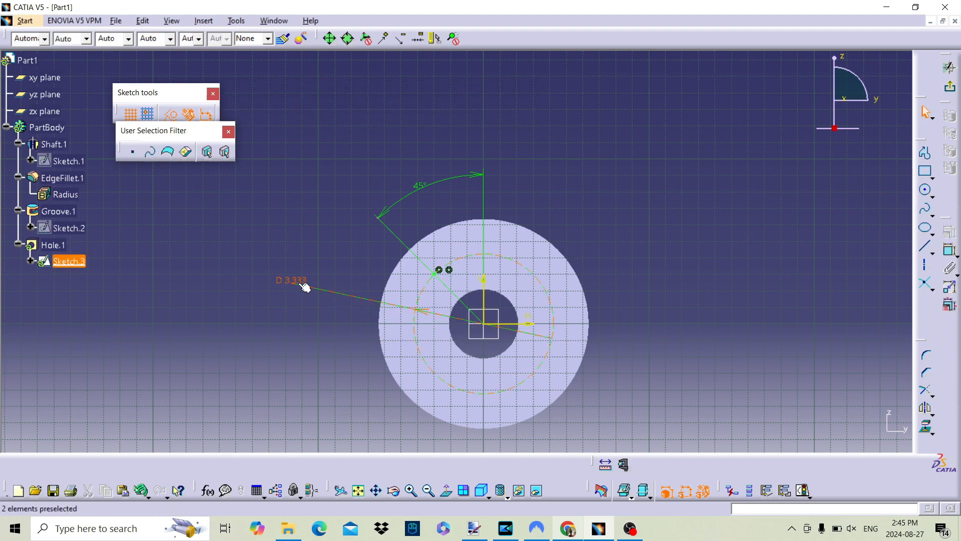
Set the construction circle's diameter to 4 in.
{"action": "double_click", "coordinate": [298, 280]}
{"action": "type", "text": "4"}
{"action": "key", "text": "Return"}
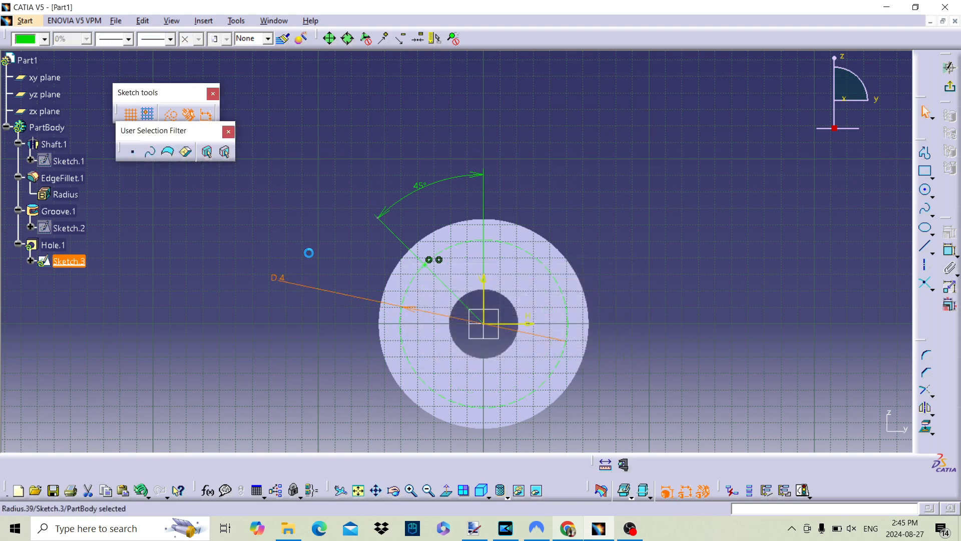
Set the construction circle's diameter to 3.7 in and exit the sketch.
{"action": "double_click", "coordinate": [277, 277]}
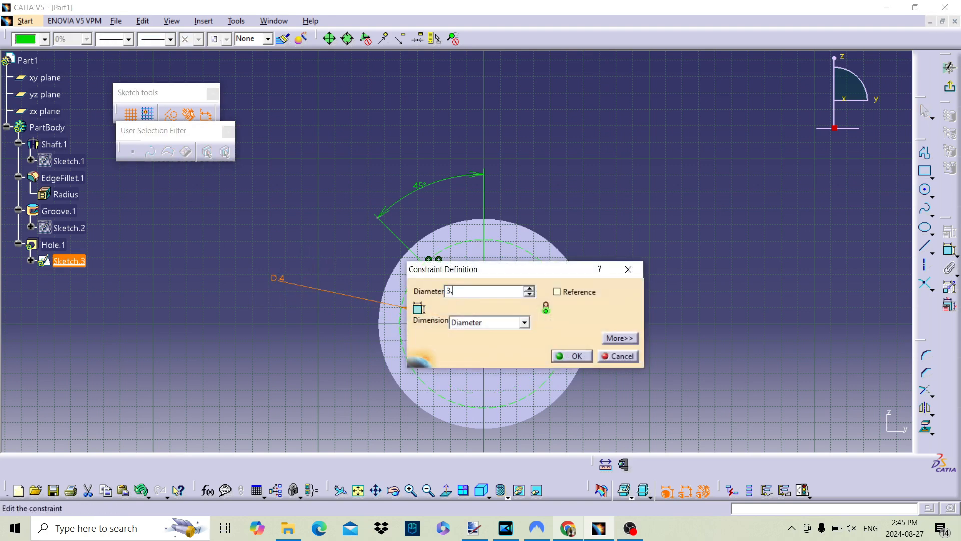
{"action": "type", "text": "3.7"}
{"action": "key", "text": "Return"}
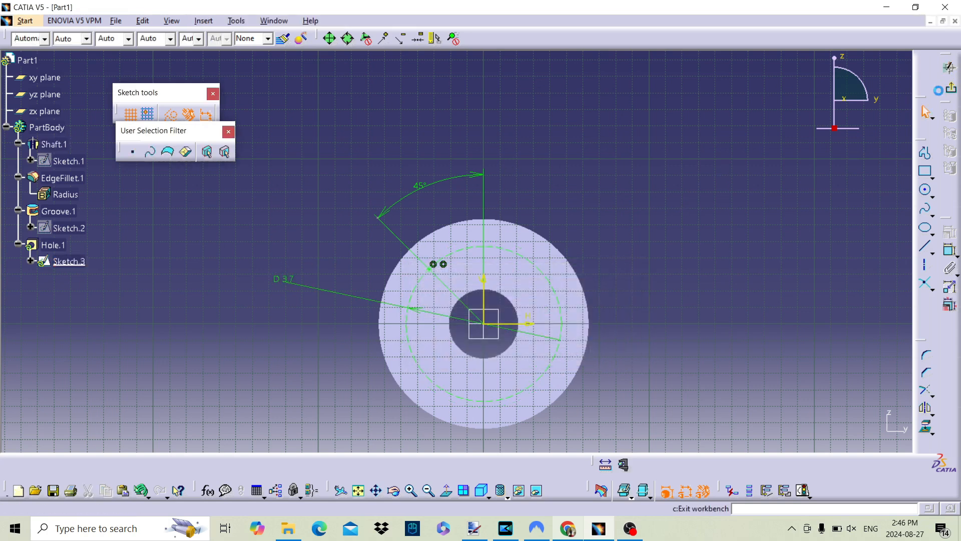
{"action": "left_click", "coordinate": [950, 68]}
{"action": "mouse_move", "coordinate": [445, 410]}
{"action": "middle_mouse_down"}
{"action": "mouse_move", "coordinate": [526, 361]}
{"action": "mouse_move", "coordinate": [494, 425]}
{"action": "middle_mouse_up"}
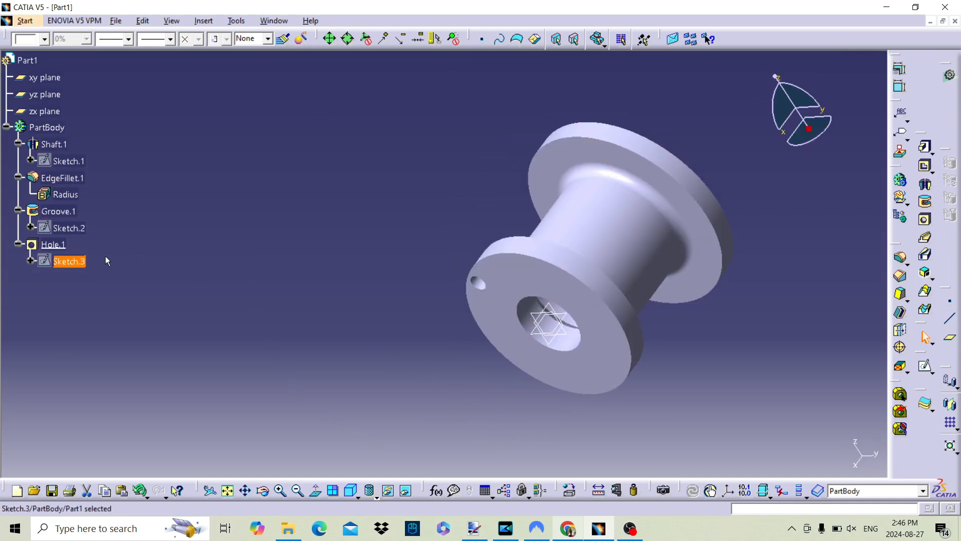
Reopen the hole's positioning sketch and set the construction circle's diameter to 3.5 in.
{"action": "double_click", "coordinate": [70, 261]}
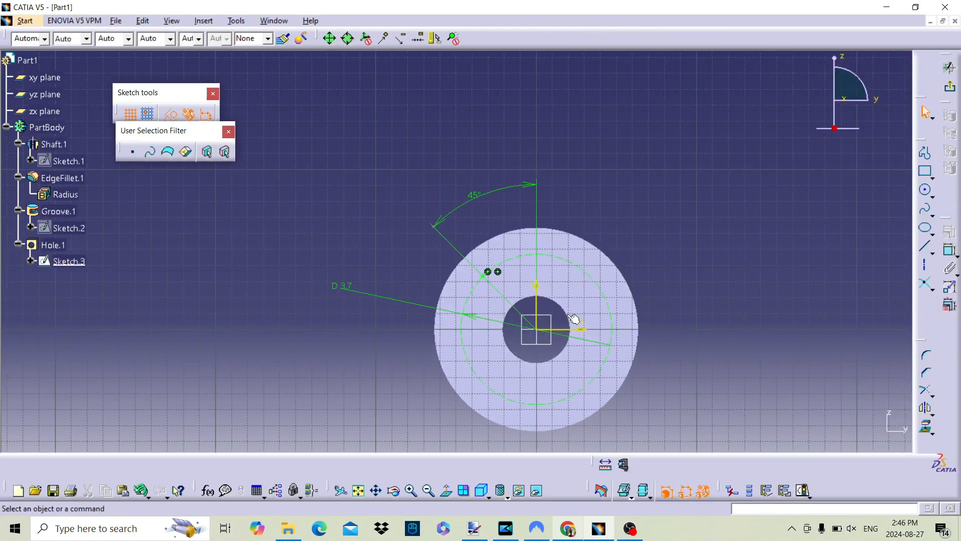
{"action": "mouse_move", "coordinate": [595, 439]}
{"action": "middle_mouse_down"}
{"action": "mouse_move", "coordinate": [599, 322]}
{"action": "mouse_move", "coordinate": [485, 235]}
{"action": "middle_mouse_up"}
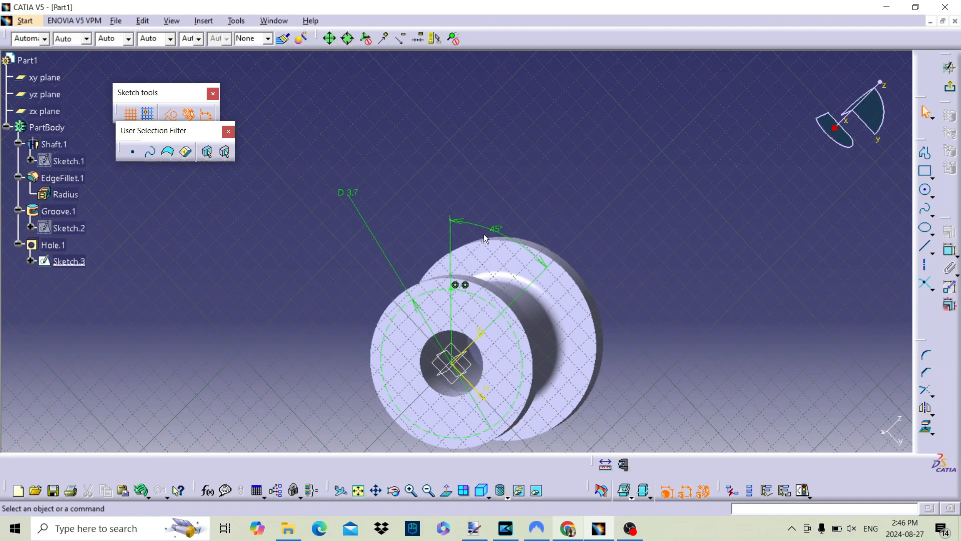
{"action": "double_click", "coordinate": [351, 193]}
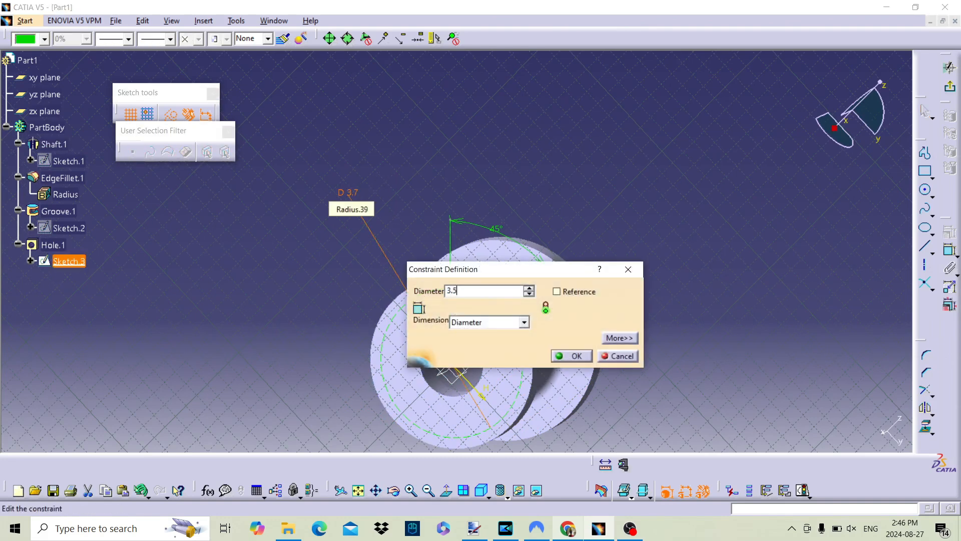
{"action": "key", "text": "Return"}
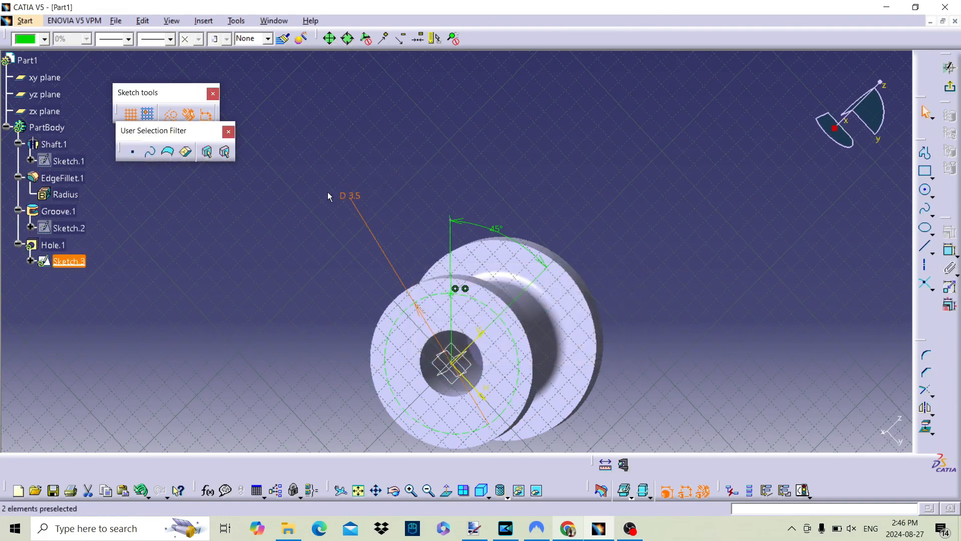
Set the construction circle's diameter to 3.2 in and exit the sketch.
{"action": "double_click", "coordinate": [358, 198]}
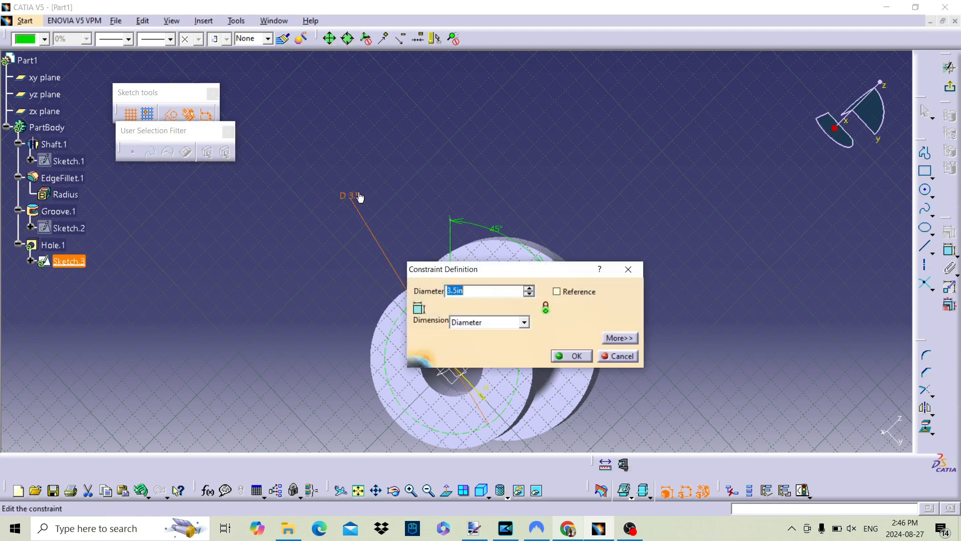
{"action": "type", "text": "3.2"}
{"action": "key", "text": "Return"}
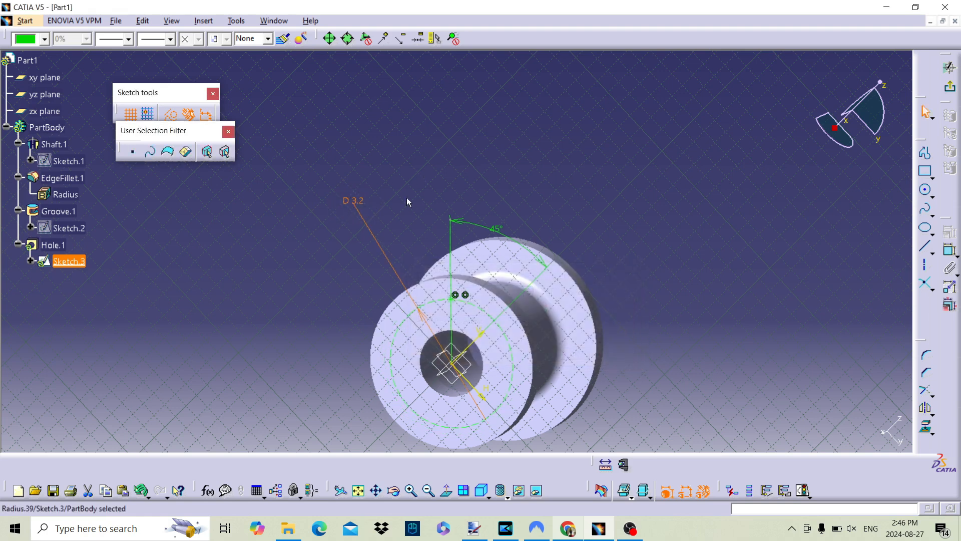
{"action": "left_click", "coordinate": [949, 67]}
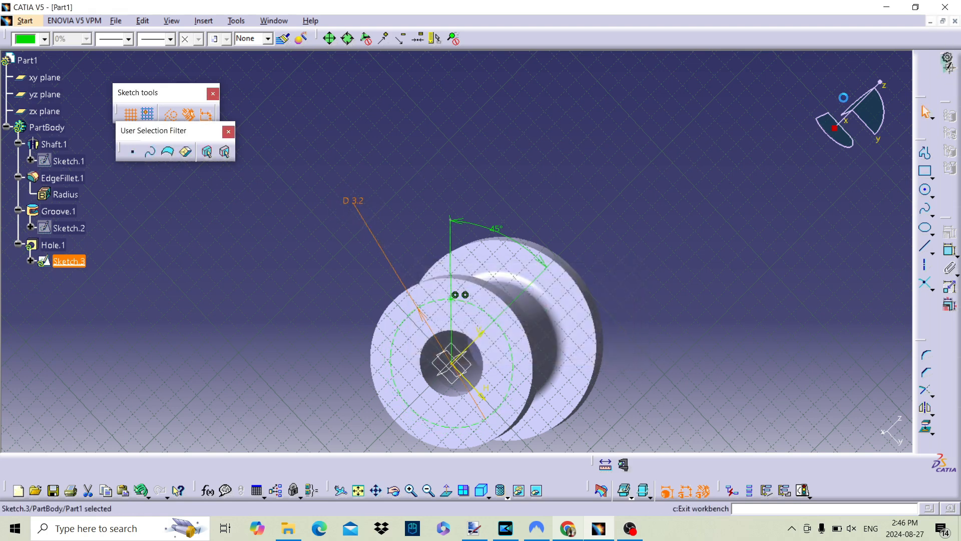
Open the flange hole's definition and set its diameter to 0.25 in.
{"action": "middle_click_drag", "start_coordinate": [614, 279], "coordinate": [601, 195]}
{"action": "double_click", "coordinate": [63, 245]}
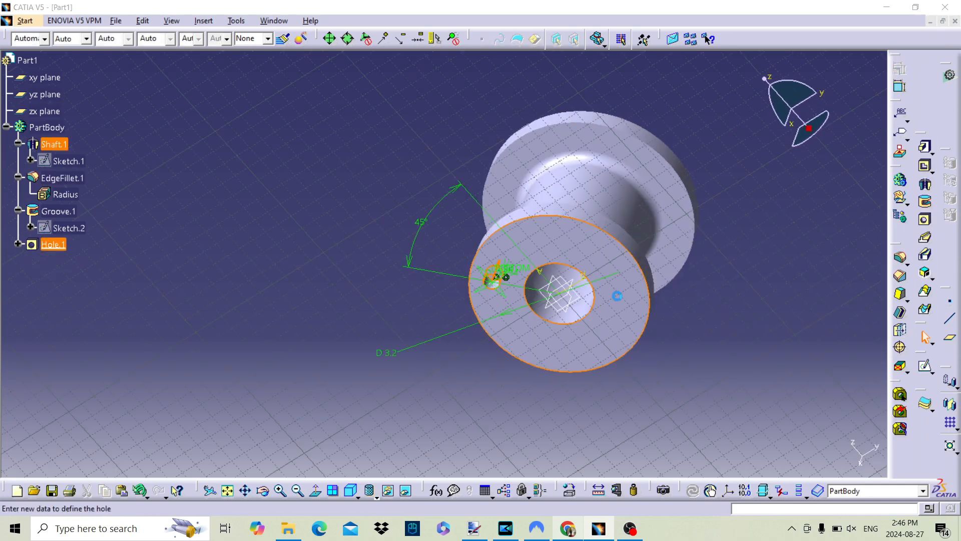
{"action": "type", "text": "0"}
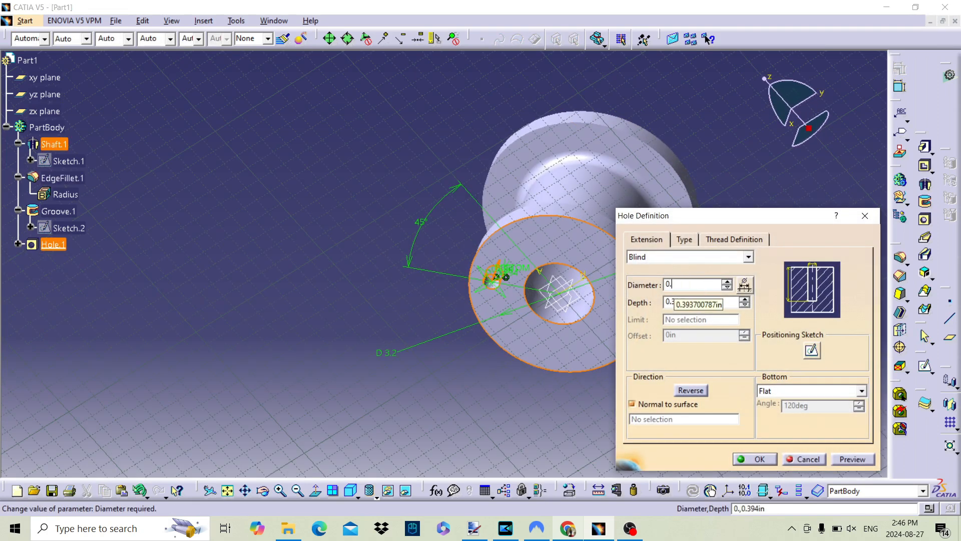
{"action": "type", "text": ".25"}
{"action": "key", "text": "Return"}
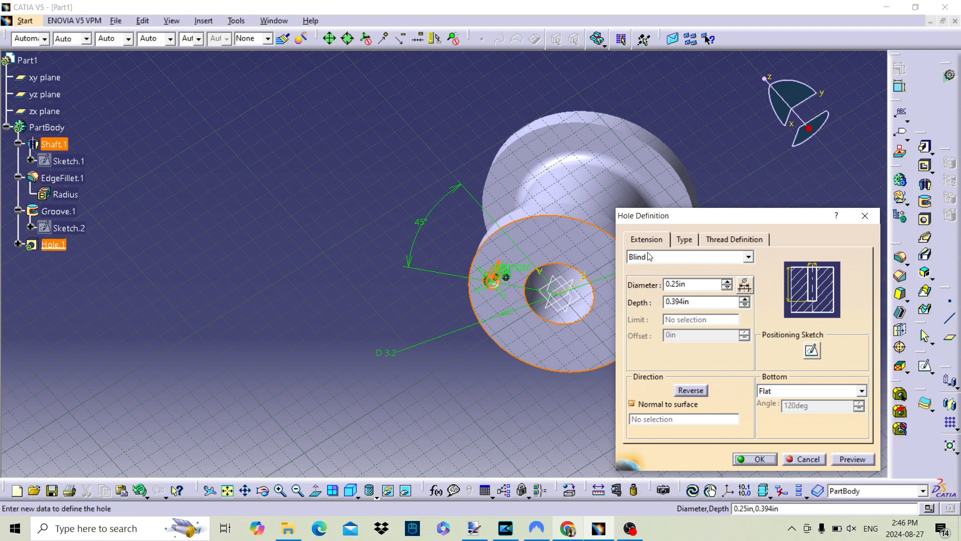
Set the flange hole's extent to Up To Plane, limited by the flange's back face, and apply the hole.
{"action": "left_click", "coordinate": [743, 259]}
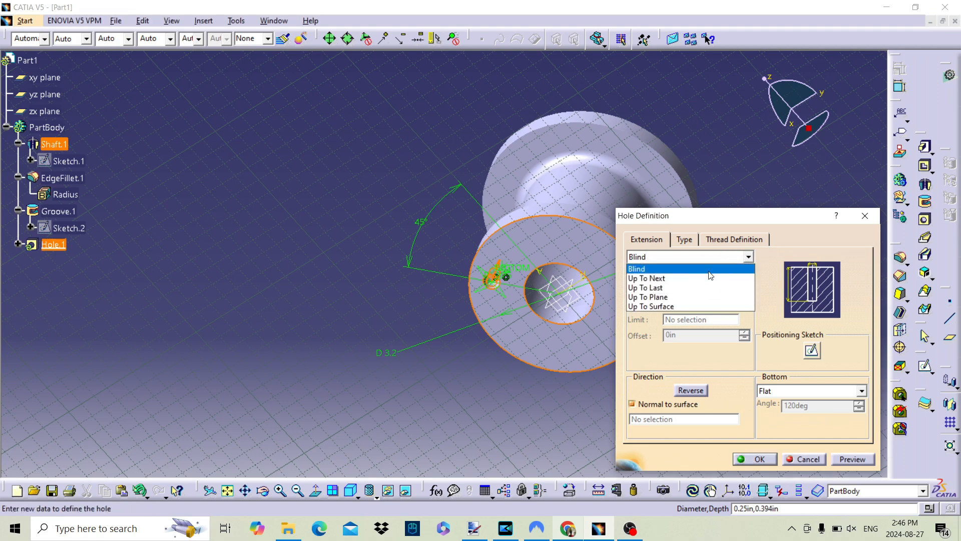
{"action": "left_click", "coordinate": [693, 279]}
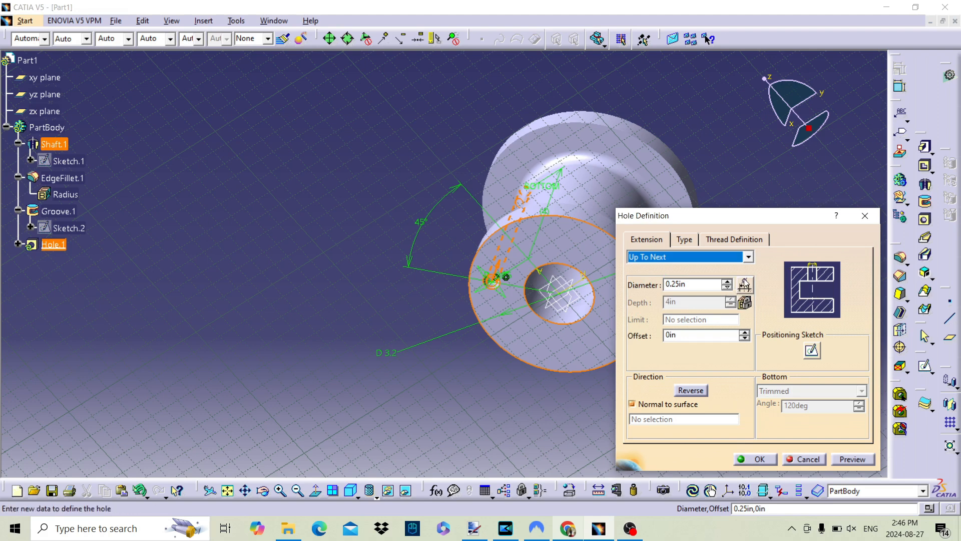
{"action": "left_click", "coordinate": [747, 257]}
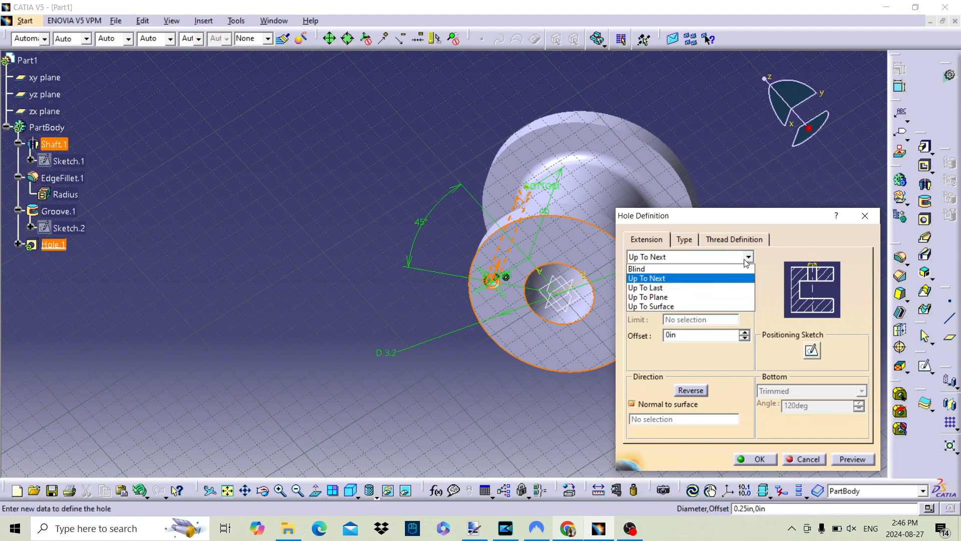
{"action": "left_click", "coordinate": [671, 298]}
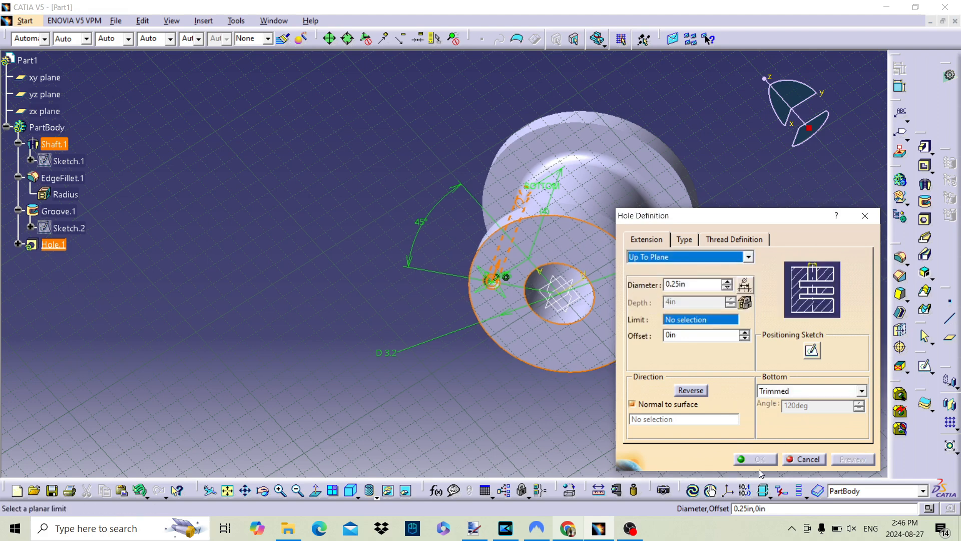
{"action": "middle_click_drag", "start_coordinate": [612, 235], "coordinate": [664, 207]}
{"action": "left_click", "coordinate": [401, 236]}
{"action": "left_click", "coordinate": [758, 459]}
Reopen the flange hole's definition, set its diameter to 0.35 in, and apply the change.
{"action": "middle_click_drag", "start_coordinate": [378, 258], "coordinate": [434, 236]}
{"action": "double_click", "coordinate": [53, 244]}
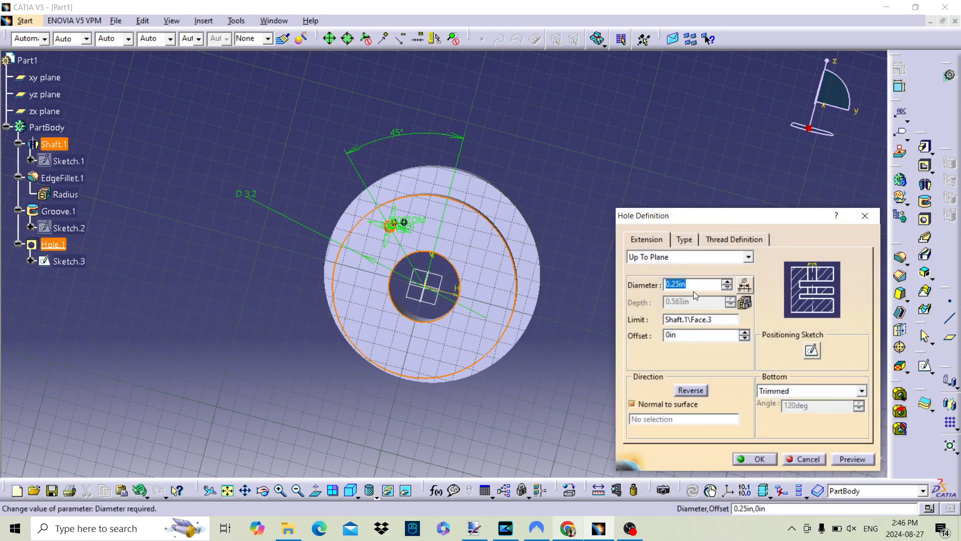
{"action": "type", "text": "0.35"}
{"action": "key", "text": "Return"}
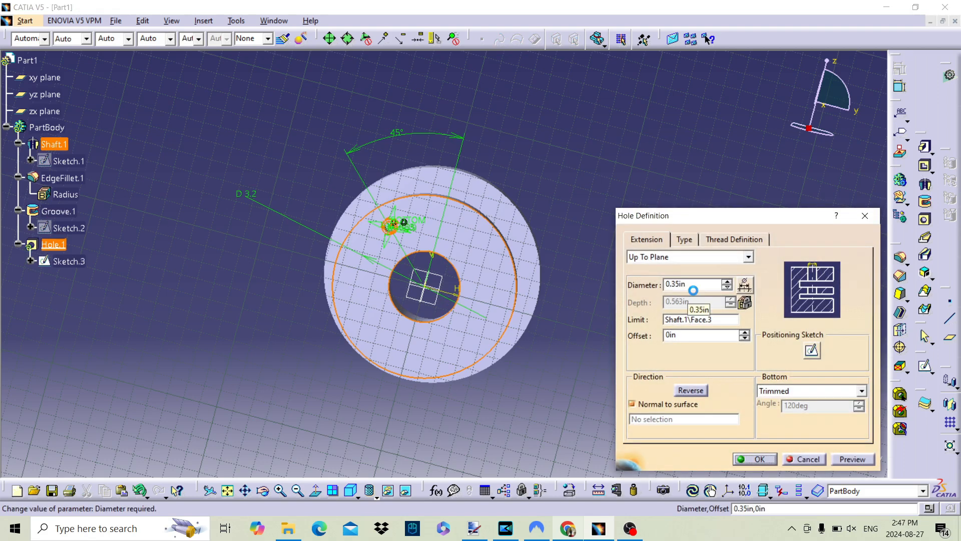
{"action": "left_click", "coordinate": [755, 459]}
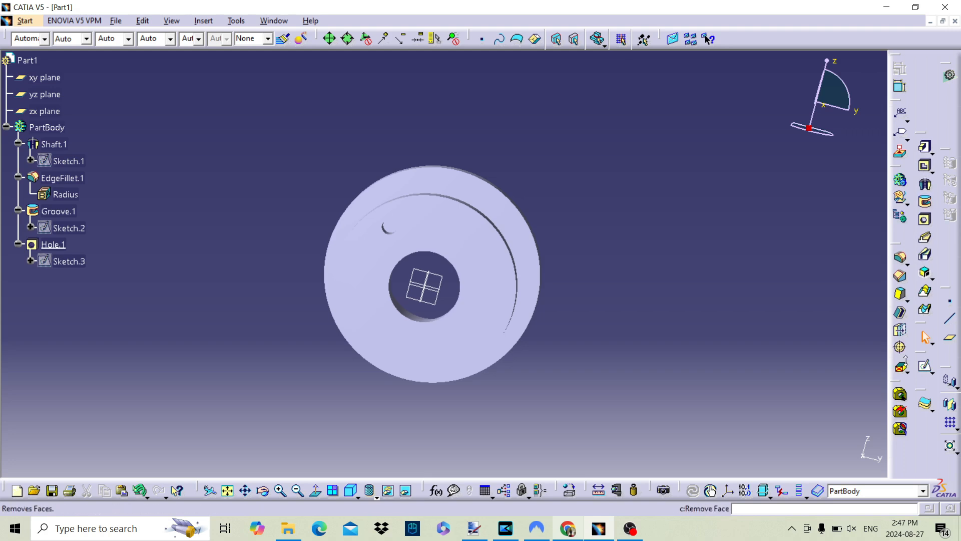
Start a circular pattern using the bore's inner face as the reference element and the flange hole as the object.
{"action": "left_click", "coordinate": [952, 424]}
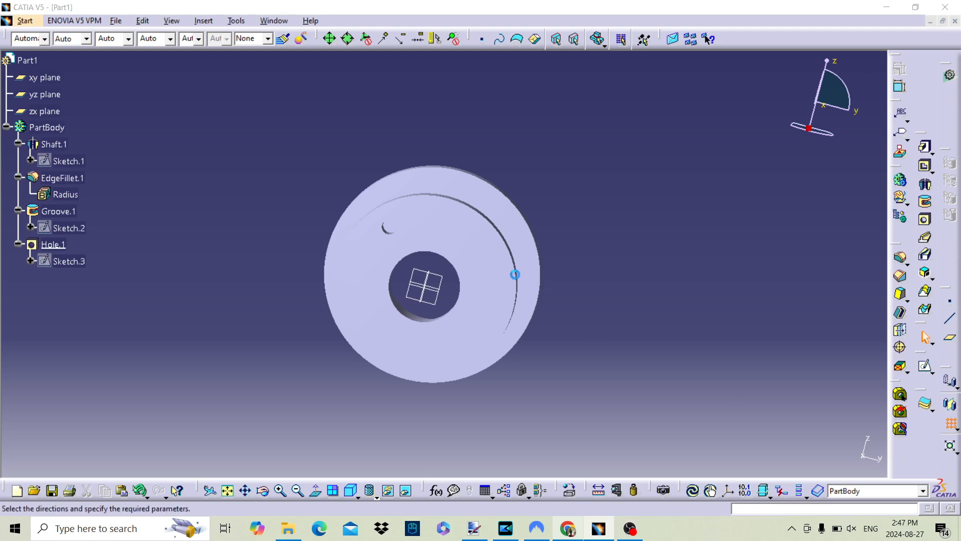
{"action": "middle_click_drag", "start_coordinate": [447, 274], "coordinate": [388, 284]}
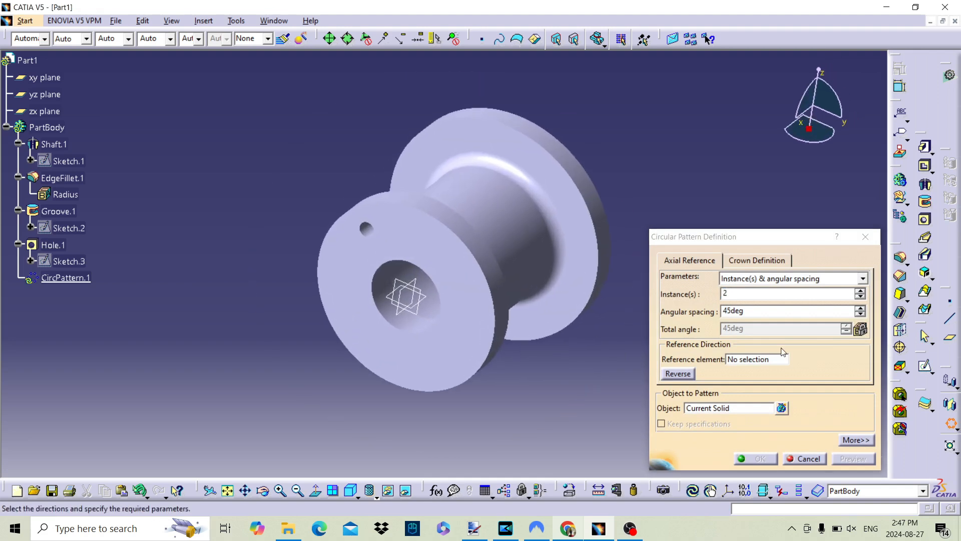
{"action": "left_click", "coordinate": [744, 359]}
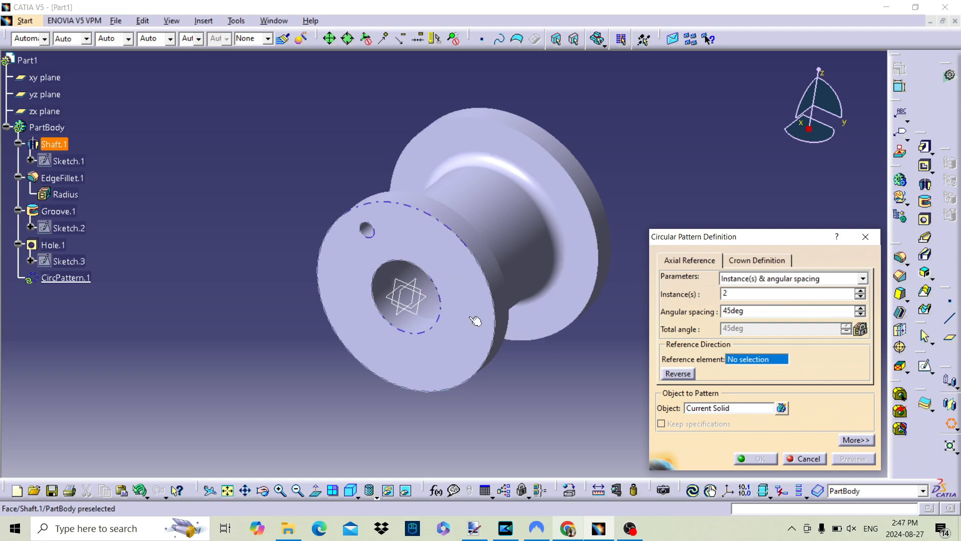
{"action": "left_click", "coordinate": [391, 277]}
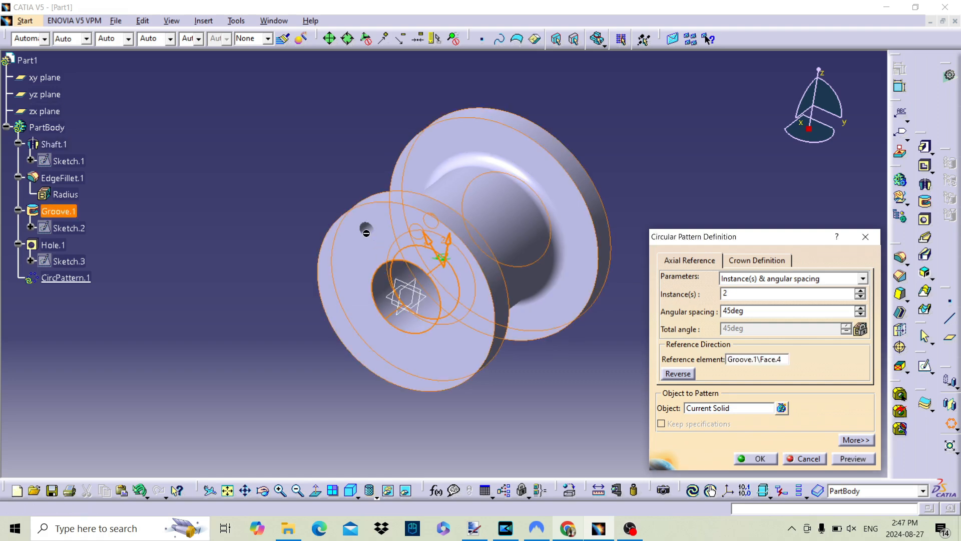
{"action": "left_click", "coordinate": [745, 407]}
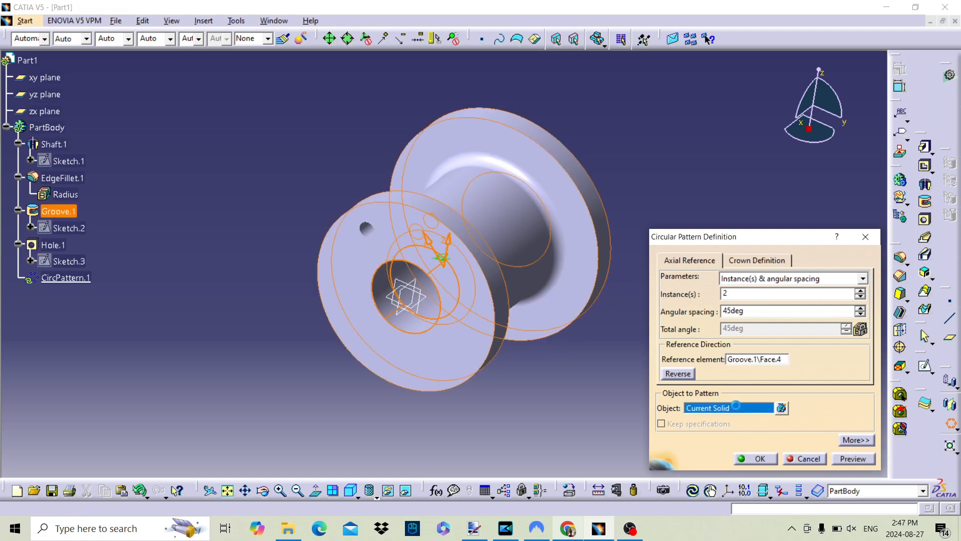
{"action": "left_click", "coordinate": [52, 245]}
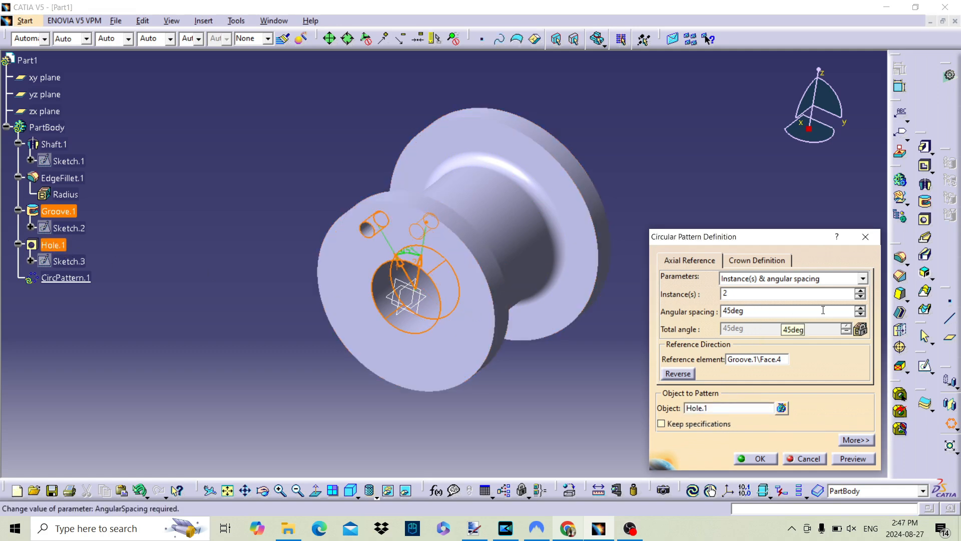
Define the pattern by instances and total angle, with 4 instances over 360 deg, and preview it.
{"action": "left_click", "coordinate": [860, 293]}
{"action": "double_click", "coordinate": [729, 309]}
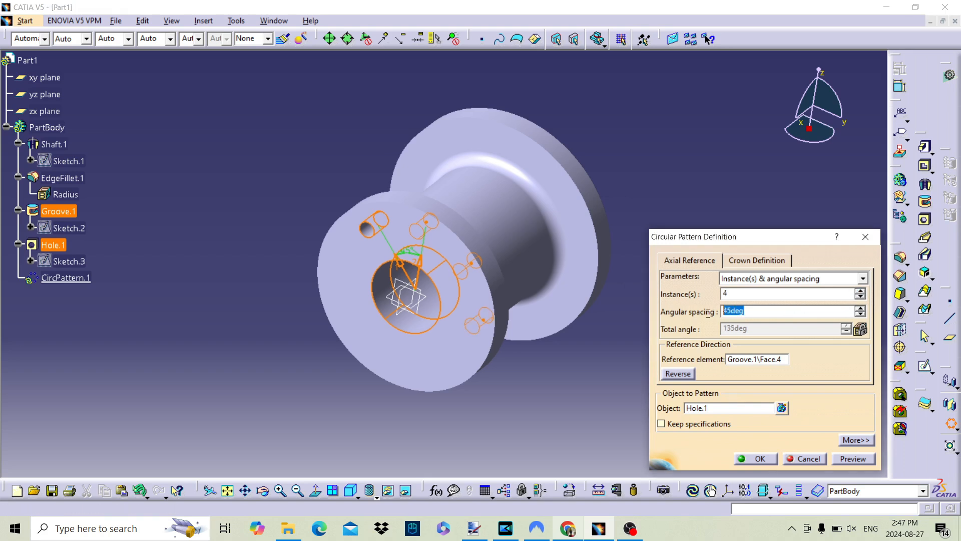
{"action": "left_click", "coordinate": [787, 281]}
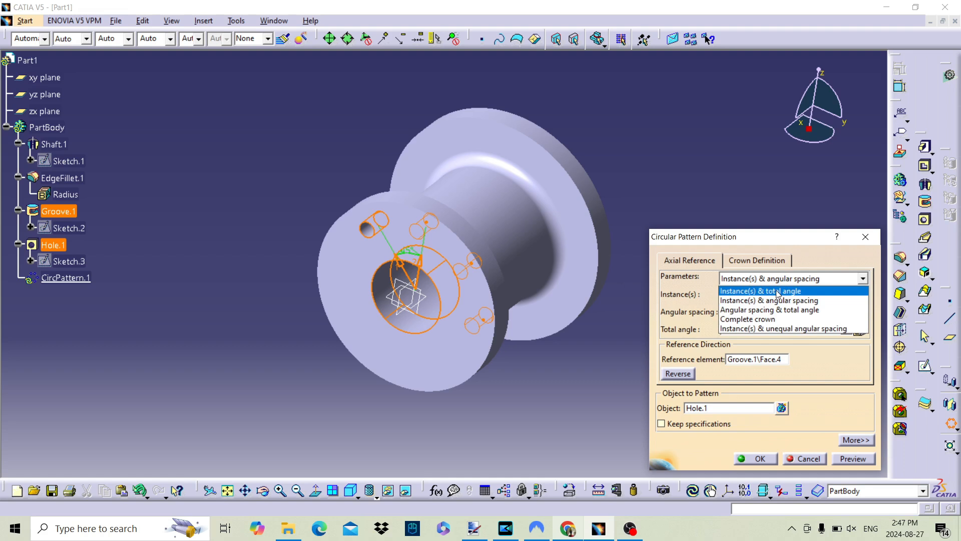
{"action": "left_click", "coordinate": [761, 291]}
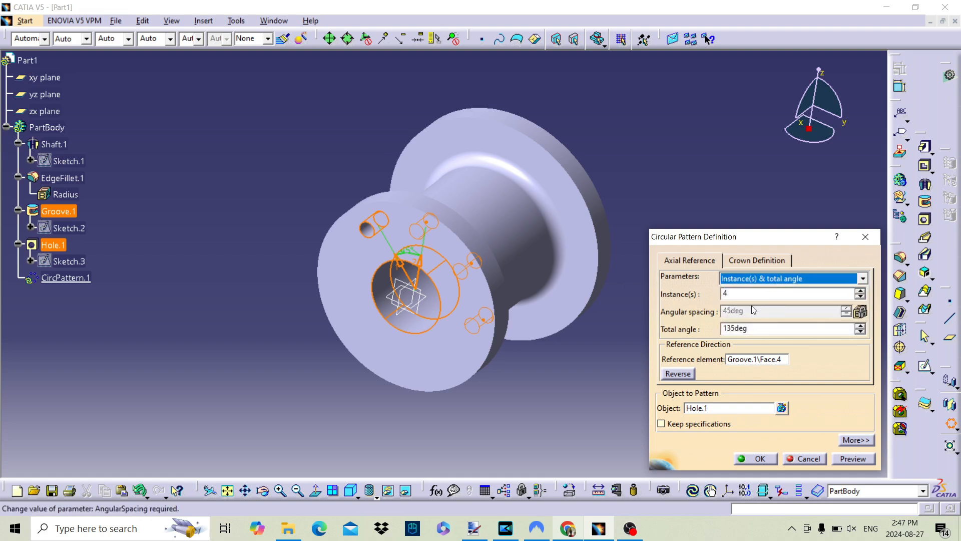
{"action": "double_click", "coordinate": [746, 328]}
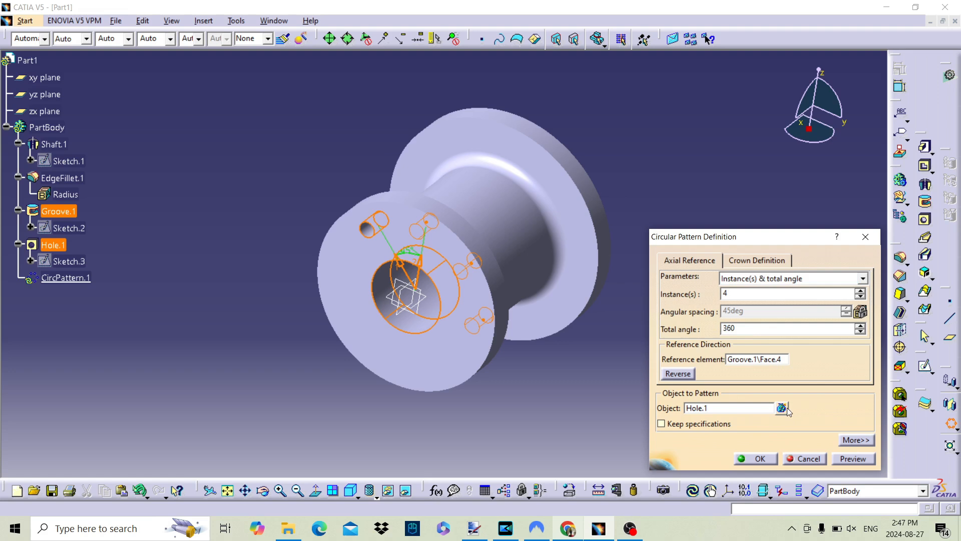
{"action": "left_click", "coordinate": [853, 458]}
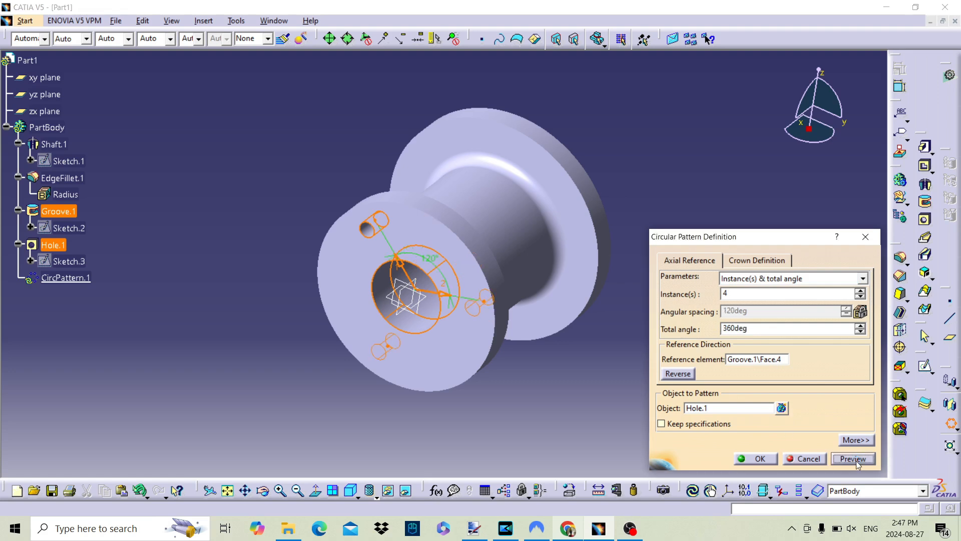
Try the hole pattern with 5 instances over a total angle of 360-45 deg and preview it.
{"action": "left_click", "coordinate": [860, 297]}
{"action": "left_click", "coordinate": [860, 291]}
{"action": "left_click", "coordinate": [860, 290]}
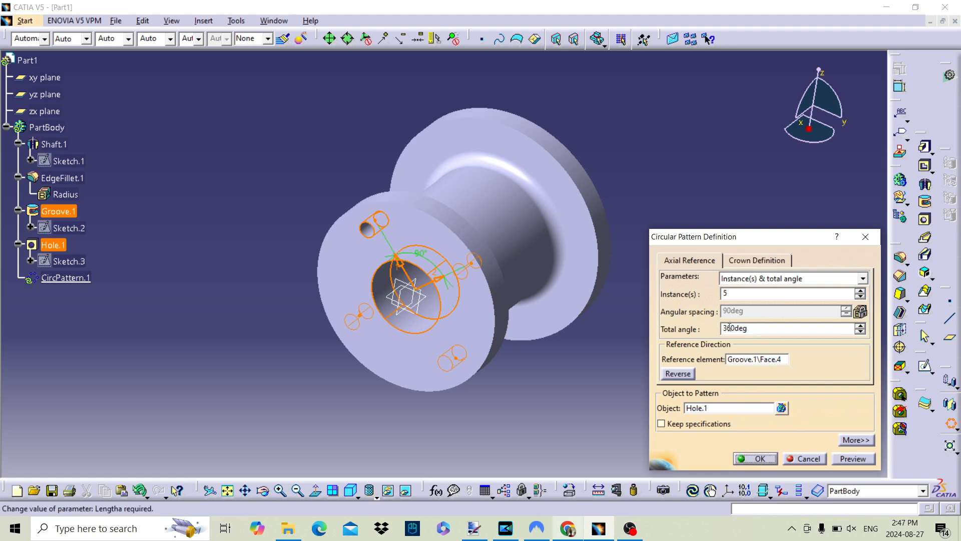
{"action": "double_click", "coordinate": [762, 329]}
{"action": "type", "text": "36"}
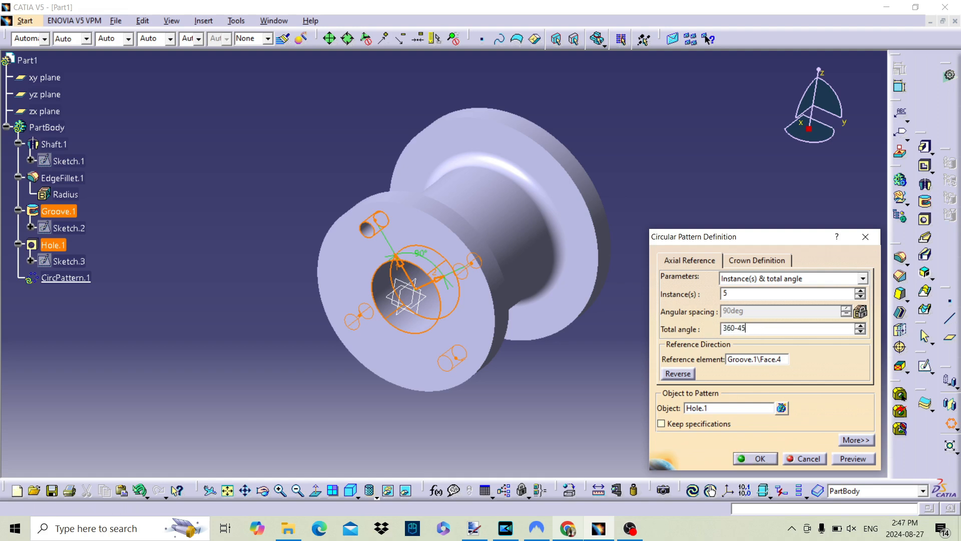
{"action": "left_click", "coordinate": [847, 460]}
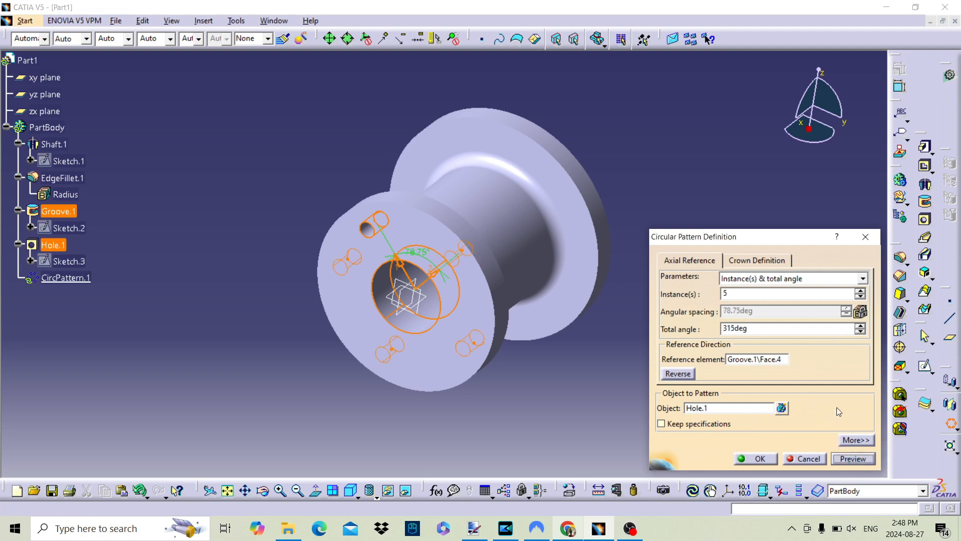
Try 6 instances in the hole pattern, and reduce the number to 4.
{"action": "left_click", "coordinate": [860, 290]}
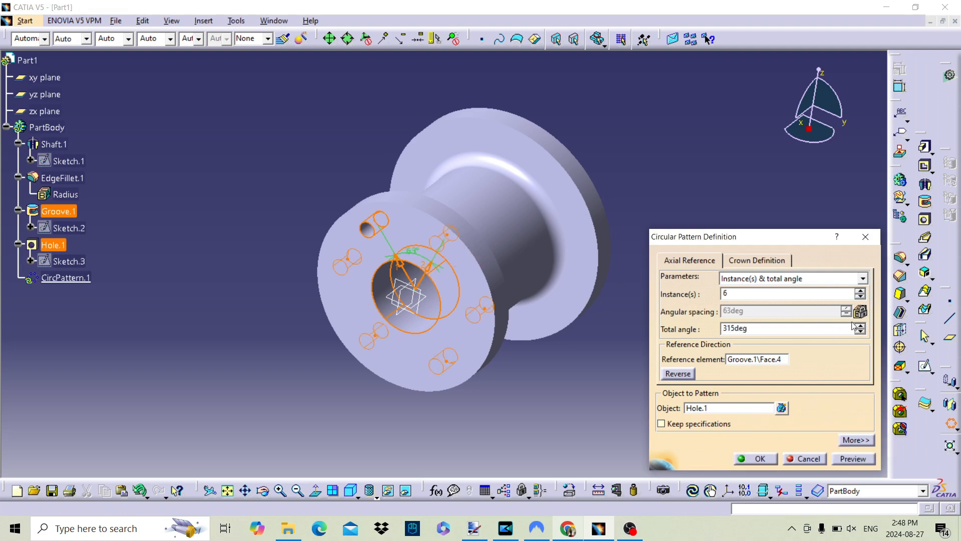
{"action": "left_click", "coordinate": [861, 297]}
{"action": "left_click", "coordinate": [860, 297]}
Set the hole pattern to 5 instances over a total angle of 360 deg, create it, and dismiss the warning.
{"action": "middle_click_drag", "start_coordinate": [401, 249], "coordinate": [504, 194]}
{"action": "double_click", "coordinate": [736, 329]}
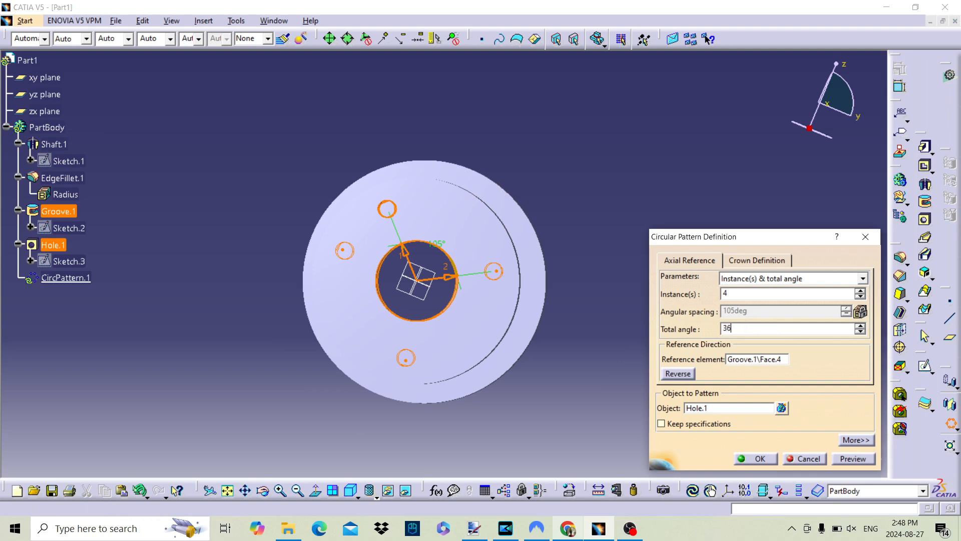
{"action": "left_click", "coordinate": [861, 292]}
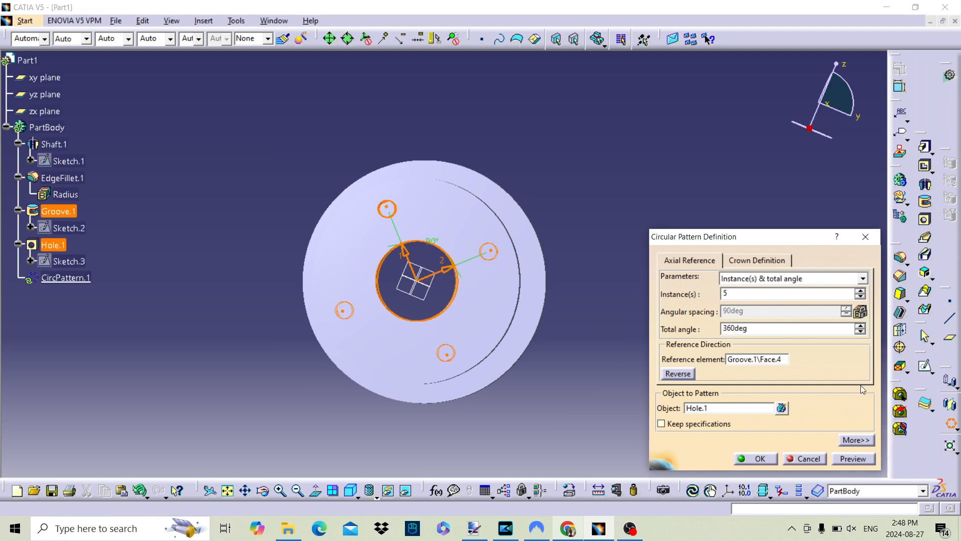
{"action": "left_click", "coordinate": [757, 458]}
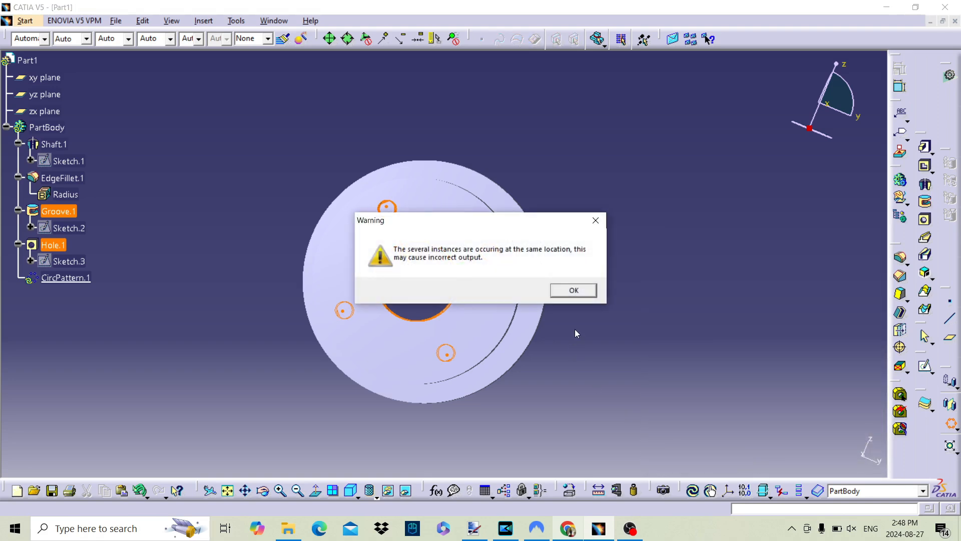
{"action": "left_click", "coordinate": [574, 291]}
Start a sketch on the outer face of the undrilled flange and draw a small circle centred on its upper edge on the vertical axis.
{"action": "mouse_move", "coordinate": [410, 215]}
{"action": "middle_mouse_down"}
{"action": "mouse_move", "coordinate": [386, 267]}
{"action": "mouse_move", "coordinate": [236, 334]}
{"action": "mouse_move", "coordinate": [575, 317]}
{"action": "mouse_move", "coordinate": [547, 339]}
{"action": "mouse_move", "coordinate": [304, 265]}
{"action": "mouse_move", "coordinate": [404, 203]}
{"action": "middle_mouse_up"}
{"action": "left_click", "coordinate": [511, 189]}
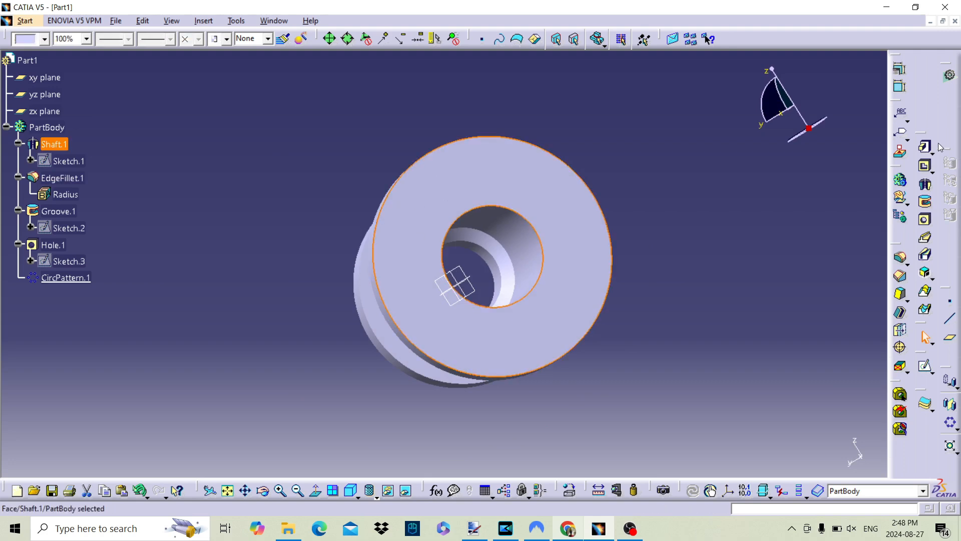
{"action": "left_click", "coordinate": [926, 368]}
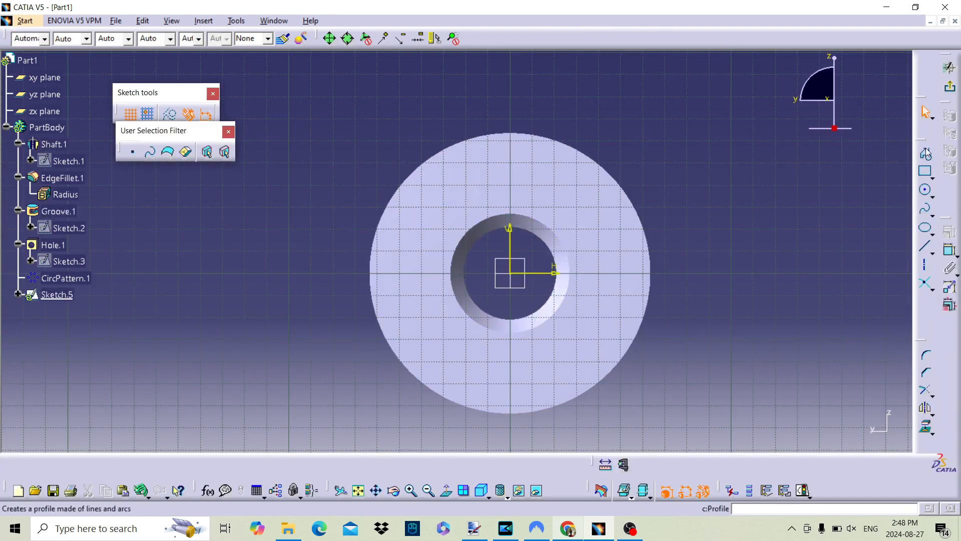
{"action": "left_click", "coordinate": [925, 190]}
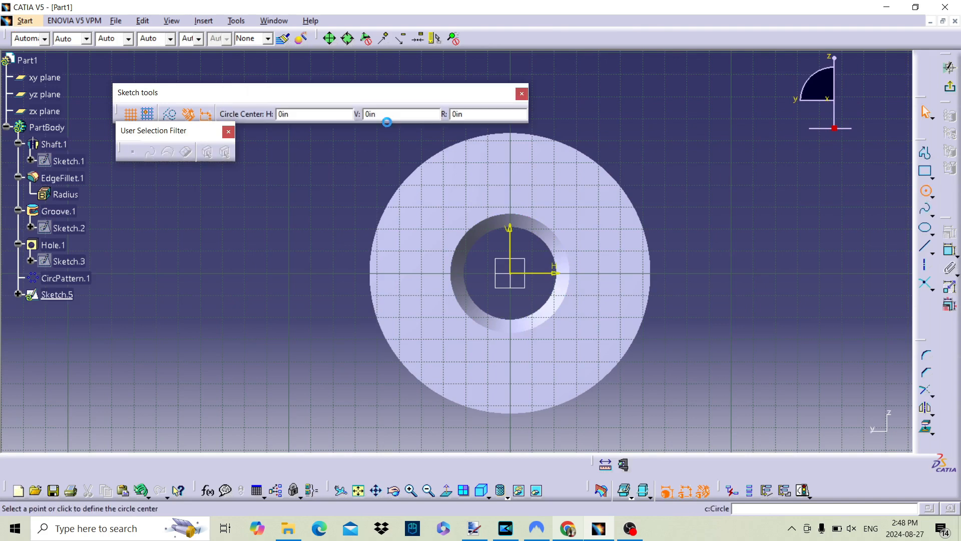
{"action": "left_click", "coordinate": [510, 145]}
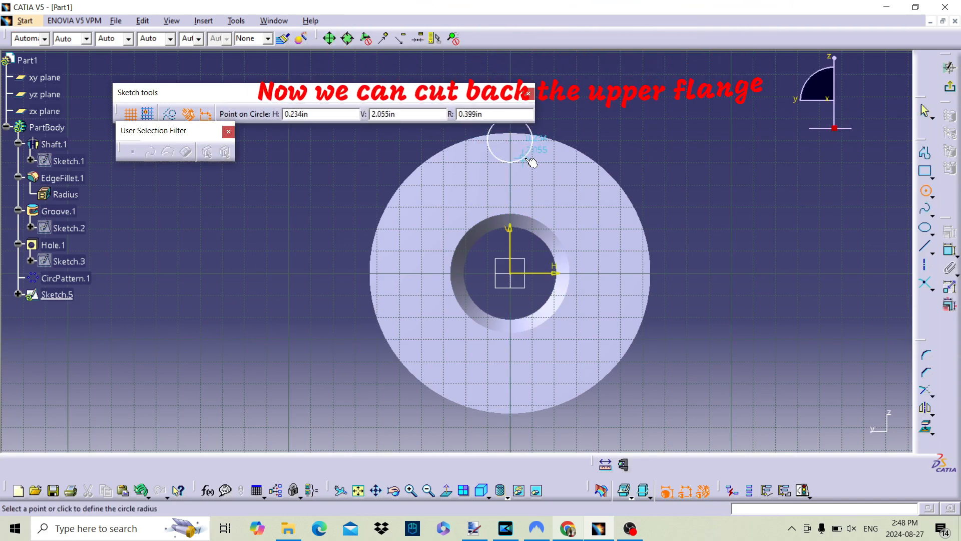
{"action": "left_click", "coordinate": [531, 166]}
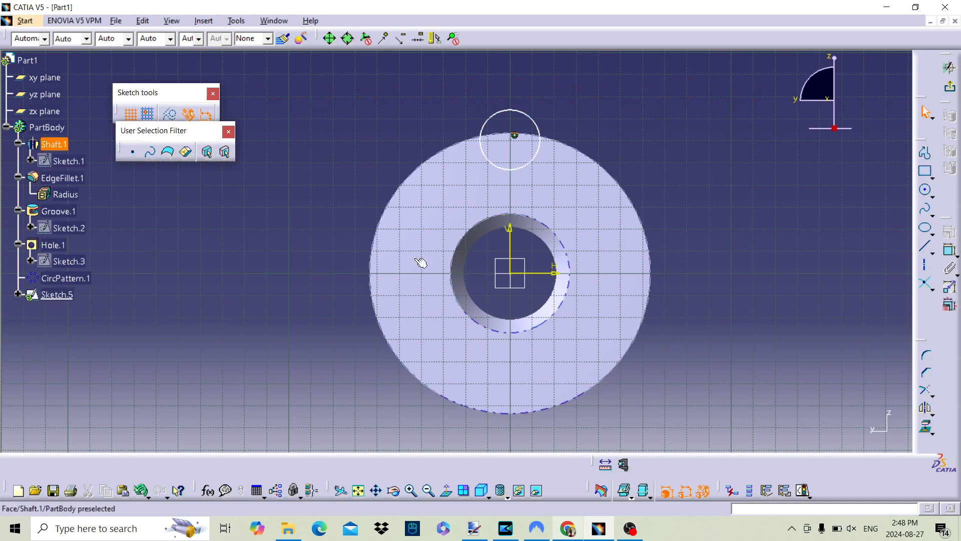
{"action": "mouse_move", "coordinate": [421, 257]}
{"action": "left_mouse_down"}
{"action": "mouse_move", "coordinate": [423, 318]}
{"action": "mouse_move", "coordinate": [437, 315]}
{"action": "left_mouse_up"}
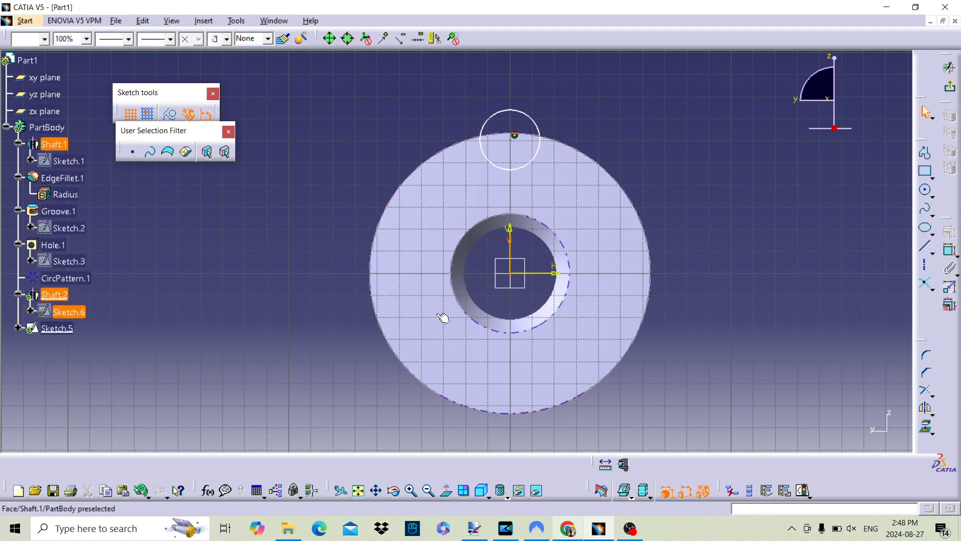
Draw an open profile of a line, a tangent arc of about 2.85 in radius and another line, crossing the flange beside the bore.
{"action": "left_click", "coordinate": [924, 152]}
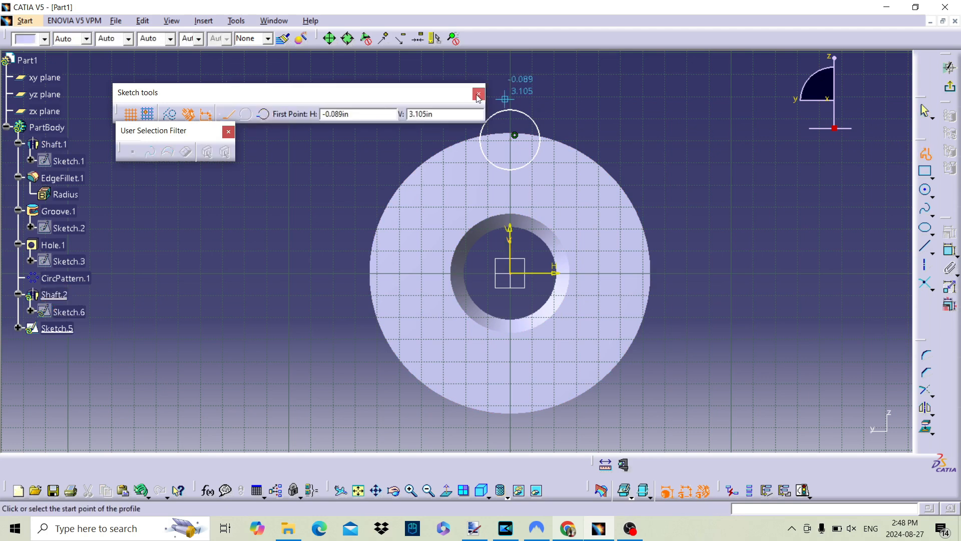
{"action": "middle_click_drag", "start_coordinate": [521, 95], "coordinate": [650, 116]}
{"action": "left_click", "coordinate": [607, 108]}
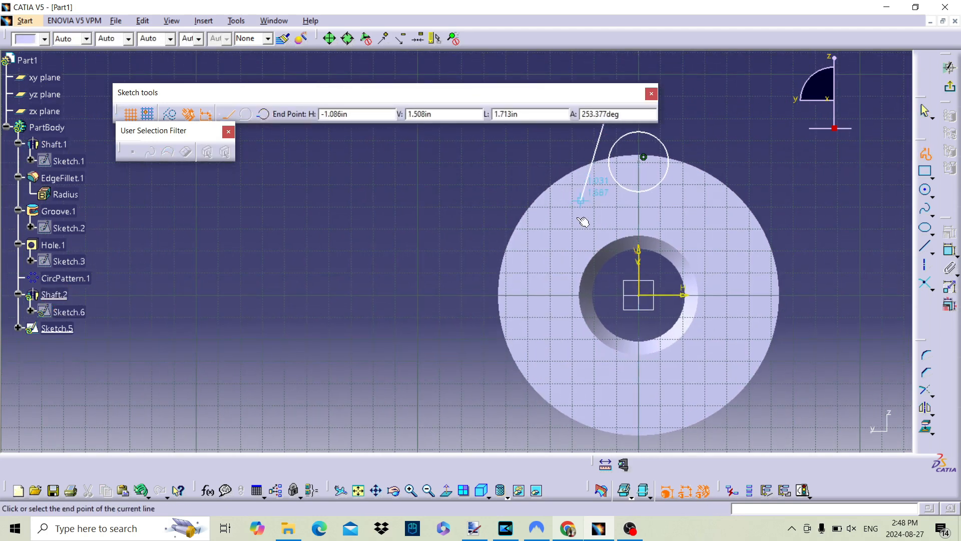
{"action": "left_click", "coordinate": [563, 274]}
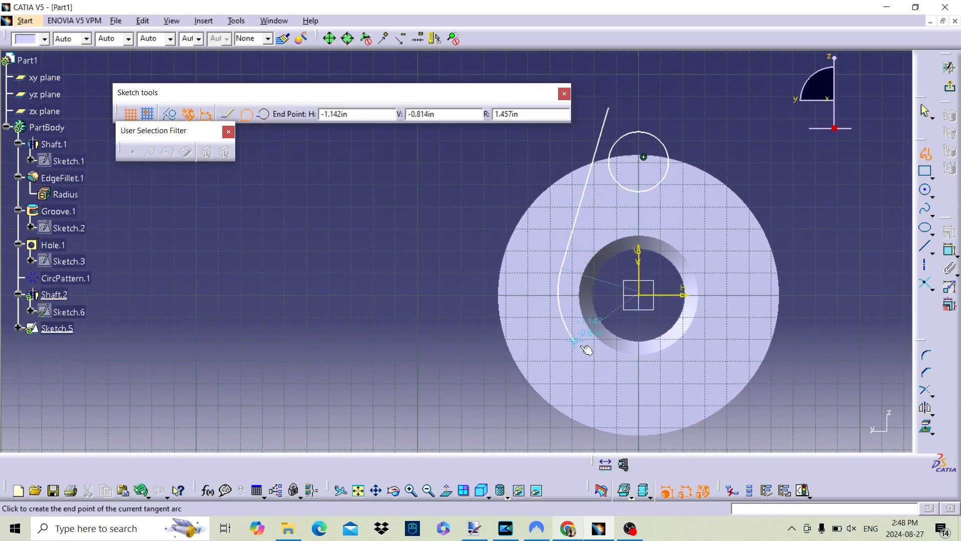
{"action": "left_click", "coordinate": [569, 360]}
{"action": "middle_click_drag", "start_coordinate": [592, 408], "coordinate": [528, 115]}
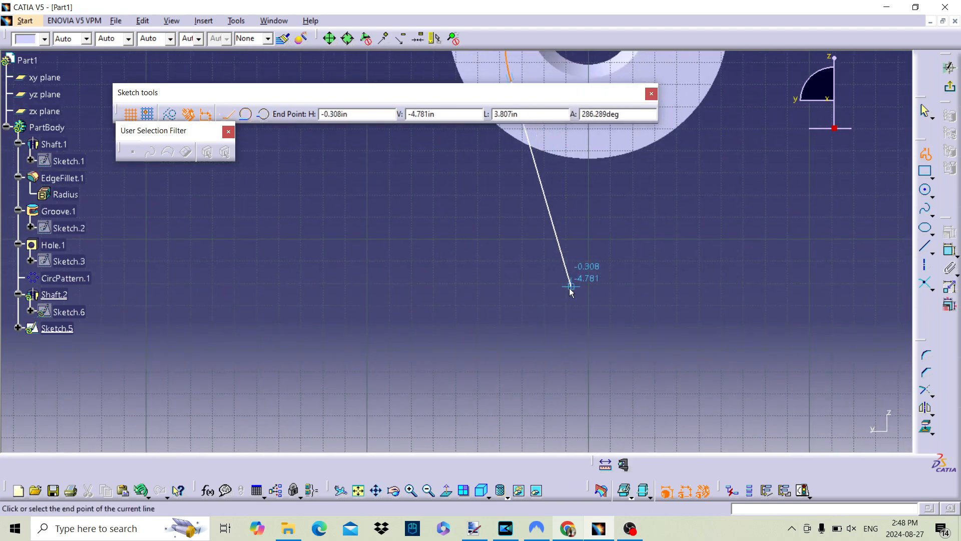
{"action": "double_click", "coordinate": [597, 369]}
{"action": "middle_click_drag", "start_coordinate": [596, 165], "coordinate": [603, 376]}
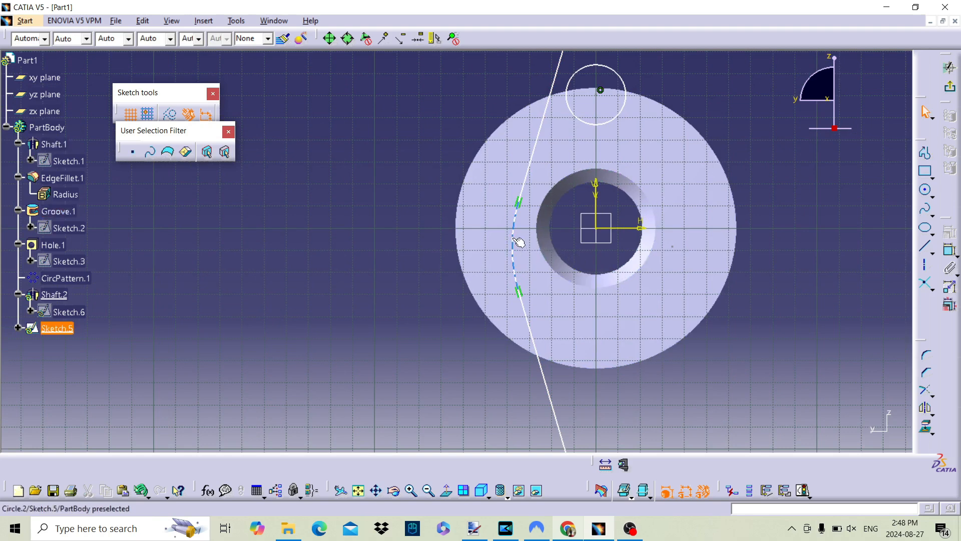
Try to constrain the arc coincident with the sketch origin, and undo the constraint.
{"action": "left_click", "coordinate": [515, 253]}
{"action": "left_click", "coordinate": [950, 250]}
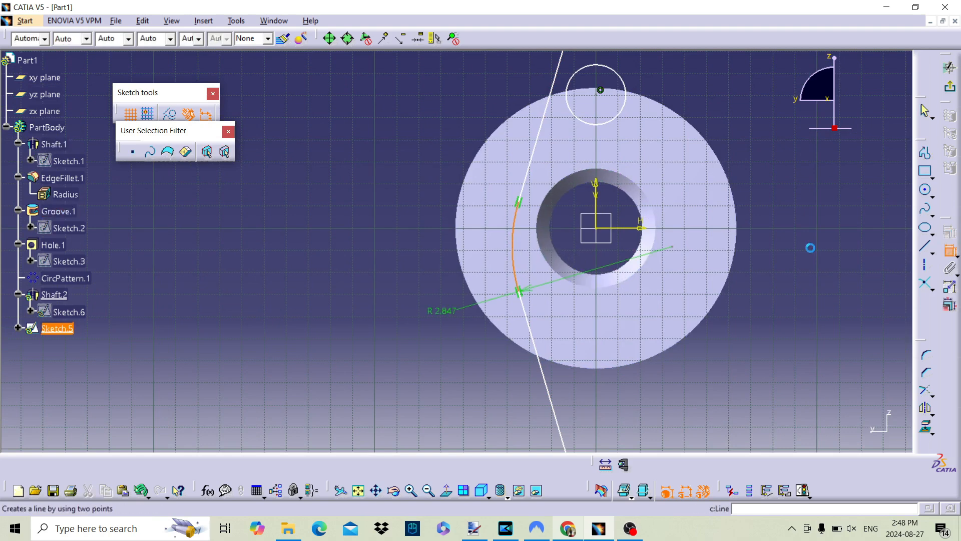
{"action": "right_click", "coordinate": [596, 229]}
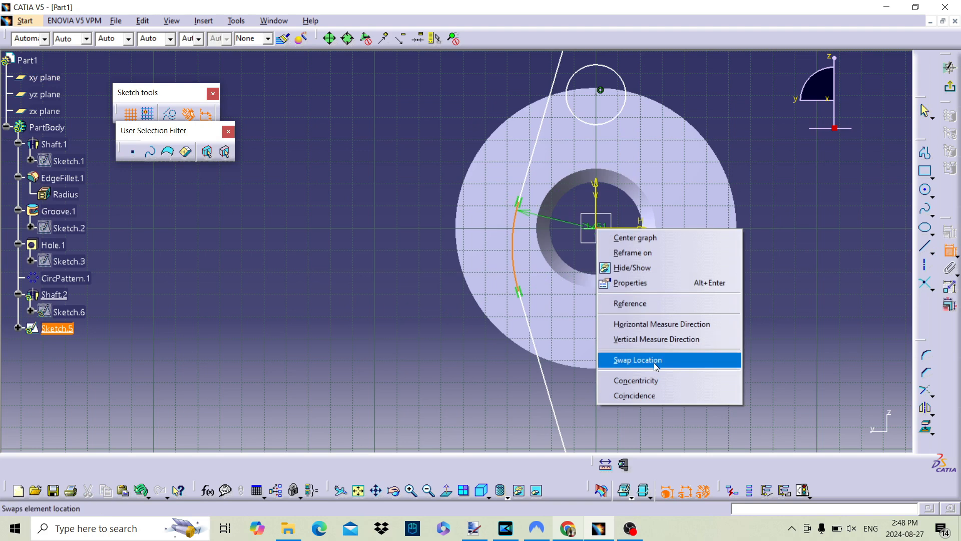
{"action": "left_click", "coordinate": [650, 393]}
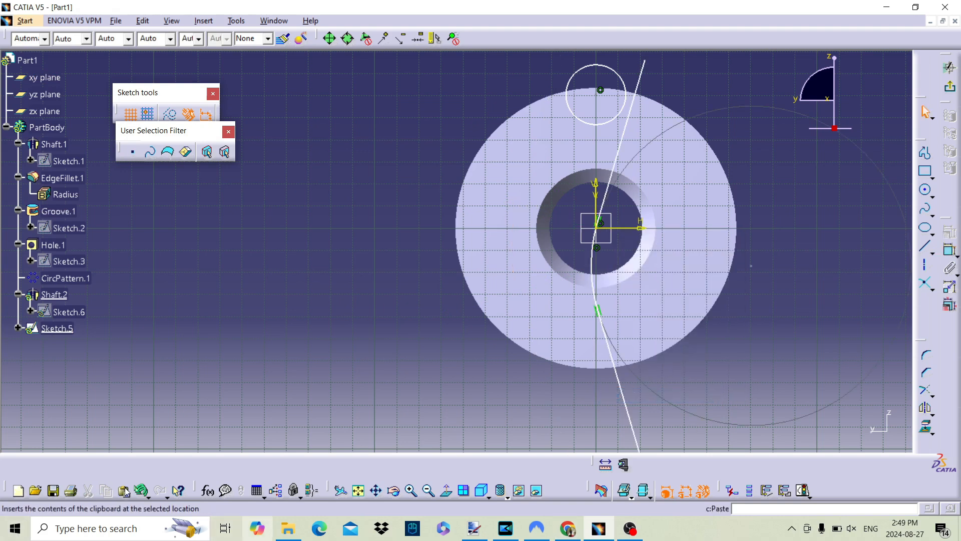
{"action": "left_click", "coordinate": [148, 496]}
{"action": "left_click", "coordinate": [157, 501]}
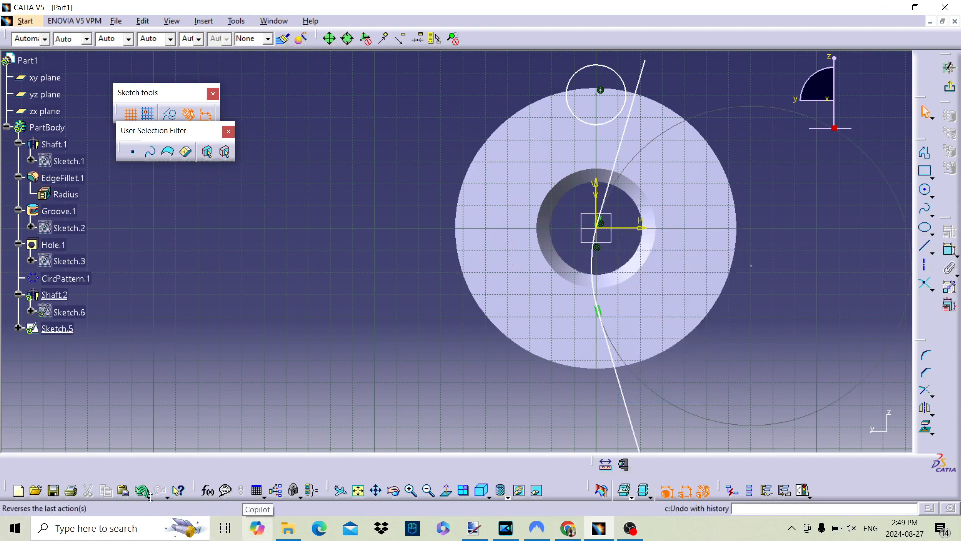
{"action": "left_click", "coordinate": [150, 497]}
{"action": "key", "text": "ctrl+z"}
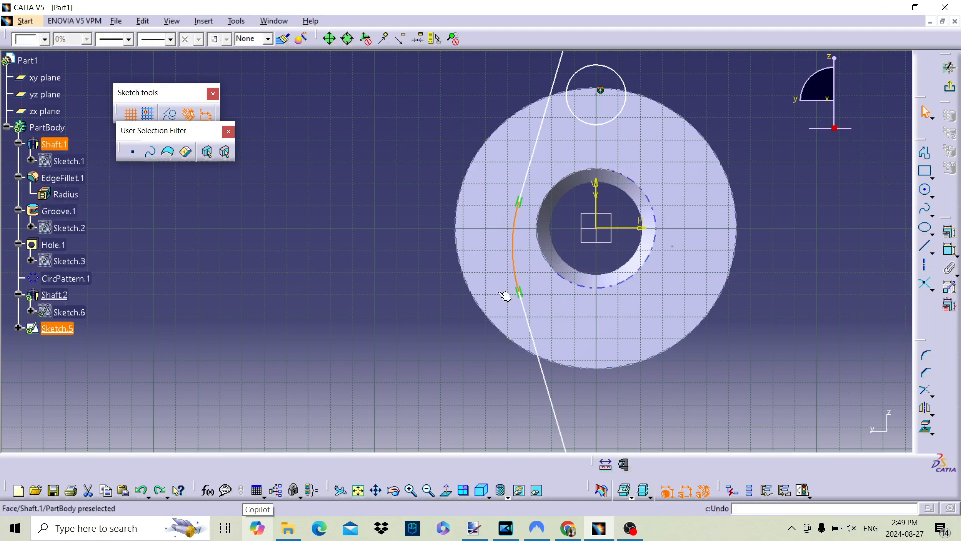
{"action": "right_click", "coordinate": [673, 247]}
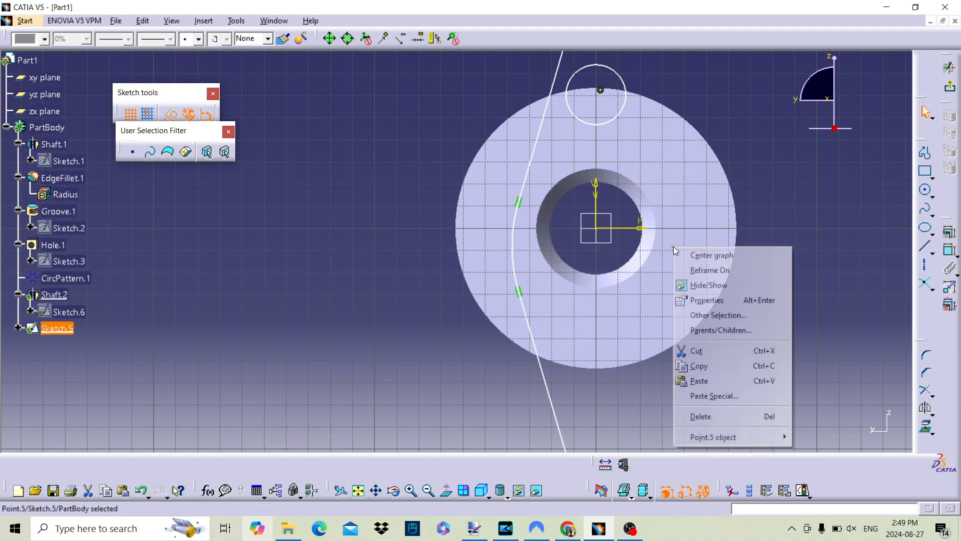
{"action": "key", "text": "Escape"}
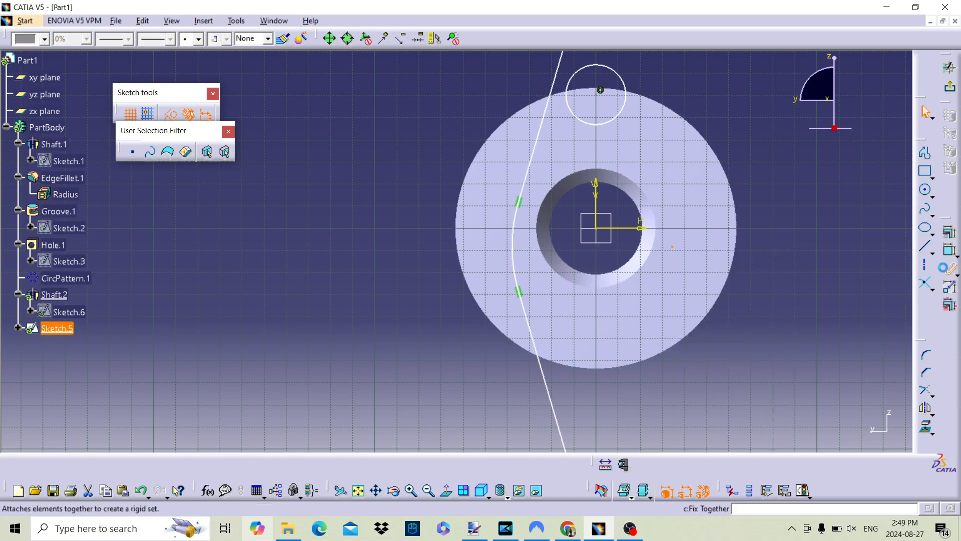
{"action": "left_click", "coordinate": [949, 250]}
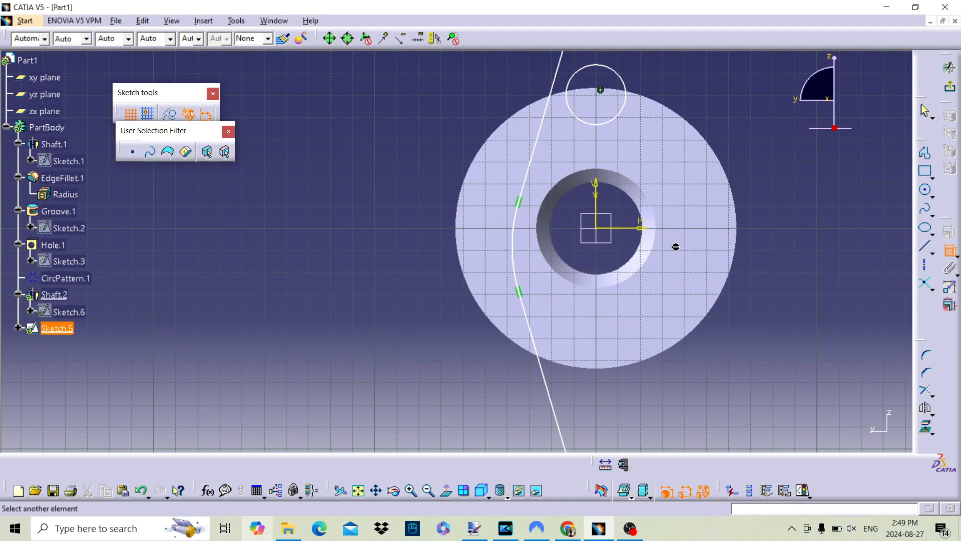
{"action": "right_click", "coordinate": [672, 246]}
{"action": "key", "text": "Escape"}
{"action": "left_click", "coordinate": [596, 230]}
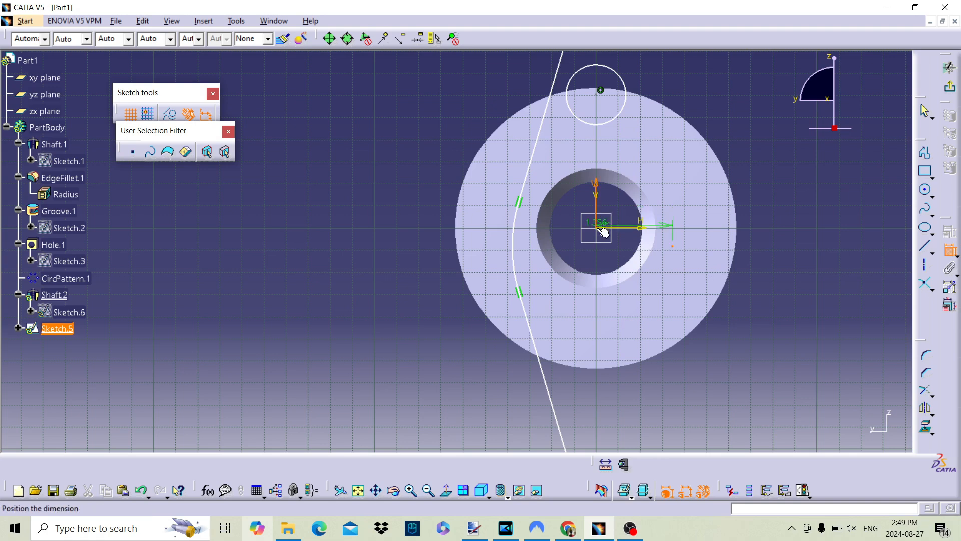
{"action": "left_click", "coordinate": [949, 255]}
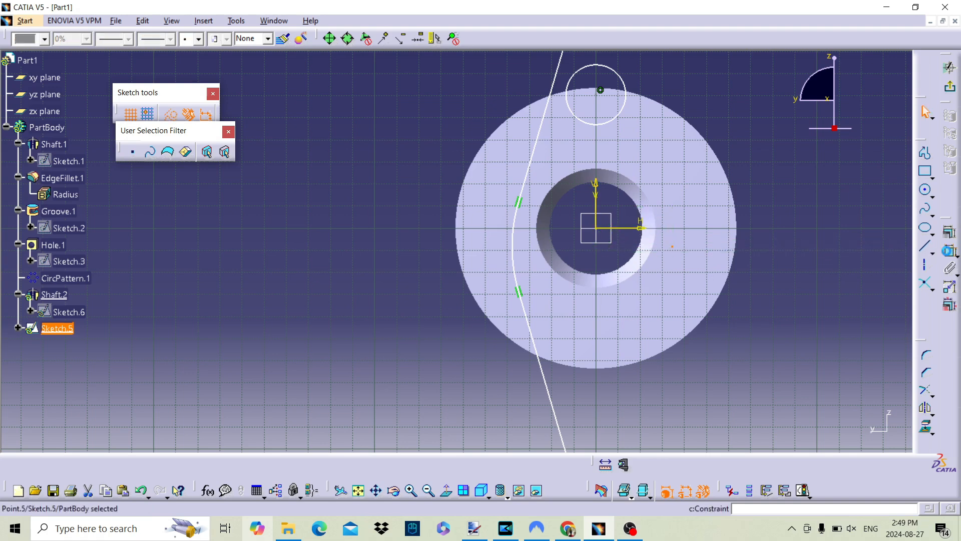
{"action": "left_click", "coordinate": [788, 260]}
{"action": "left_click", "coordinate": [949, 251]}
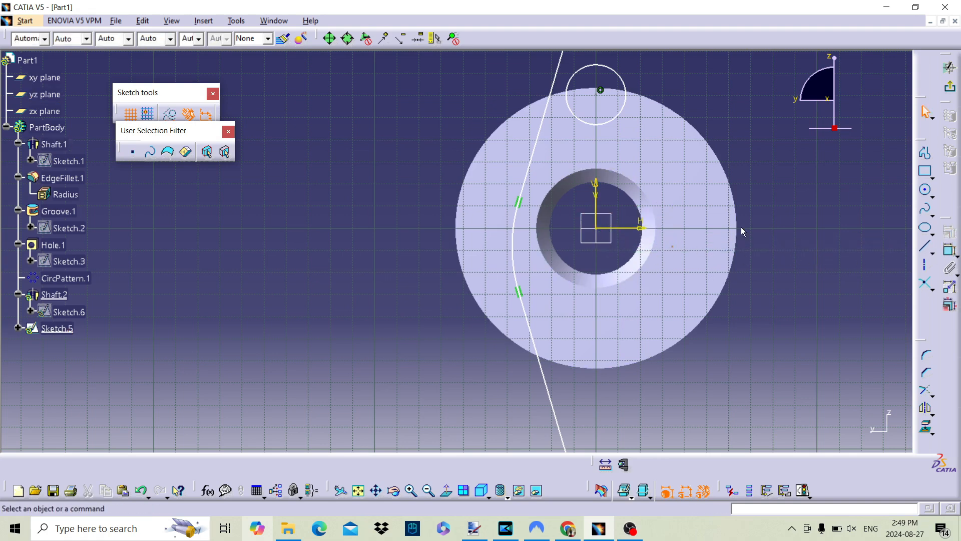
Move the arc's centre point close to the sketch origin so that the profile's arc reshapes around the bore.
{"action": "middle_click_drag", "start_coordinate": [688, 212], "coordinate": [682, 352]}
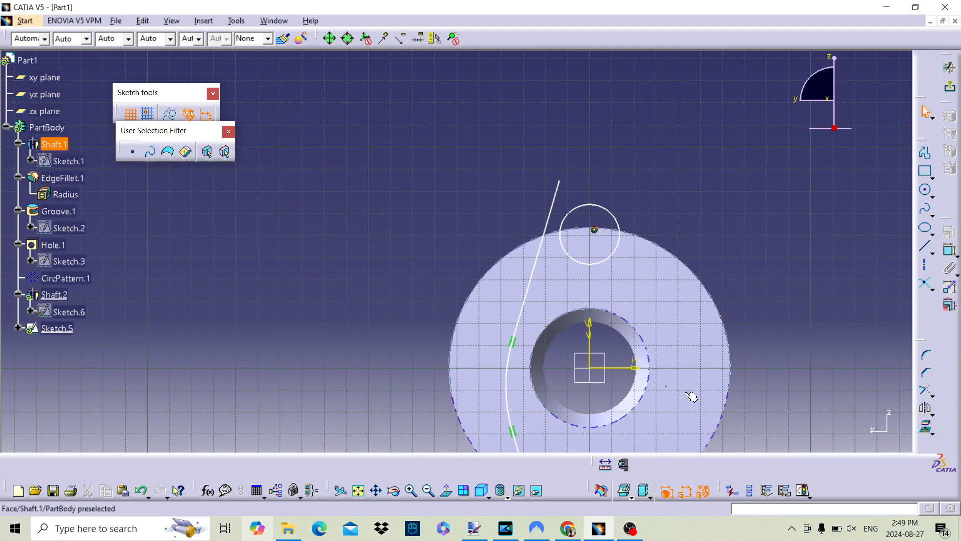
{"action": "left_click_drag", "start_coordinate": [666, 386], "coordinate": [587, 376]}
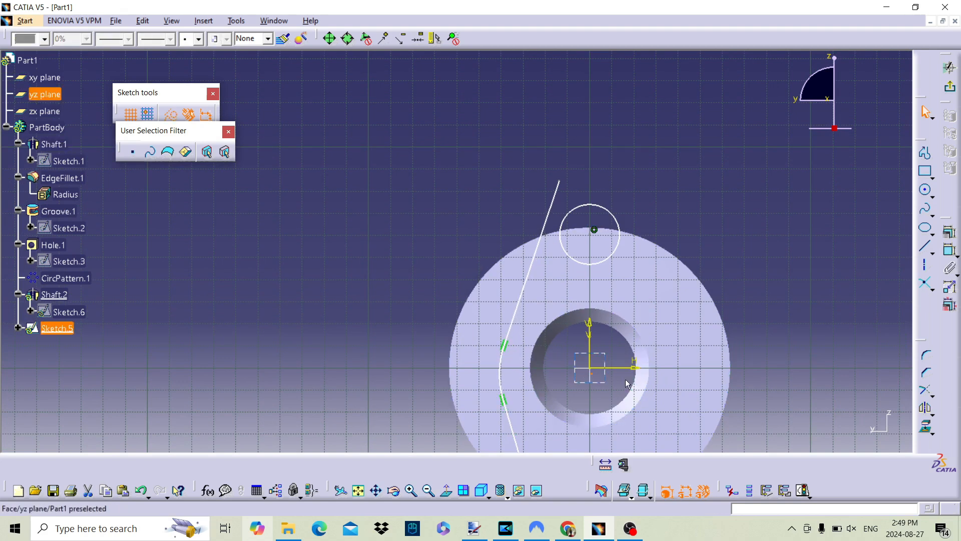
{"action": "left_click", "coordinate": [930, 379]}
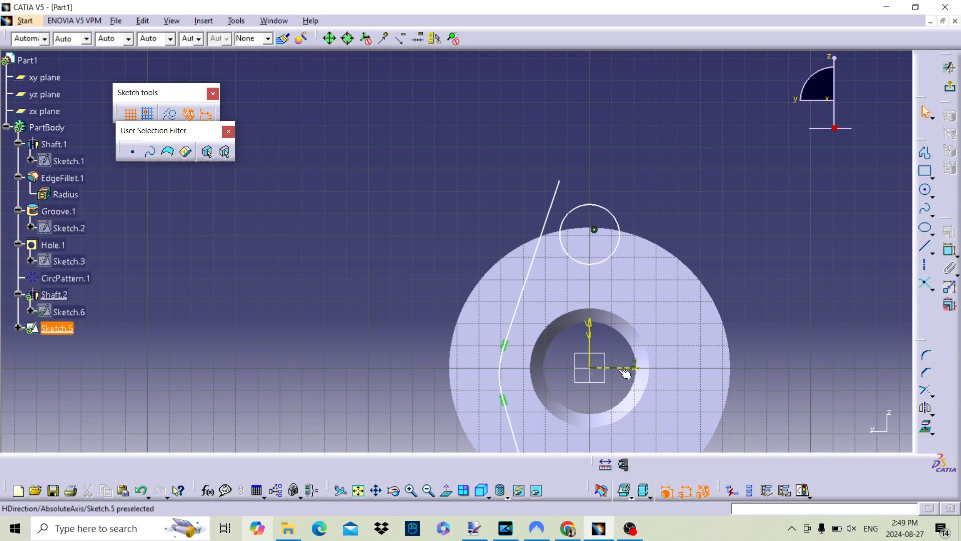
{"action": "left_click", "coordinate": [591, 372]}
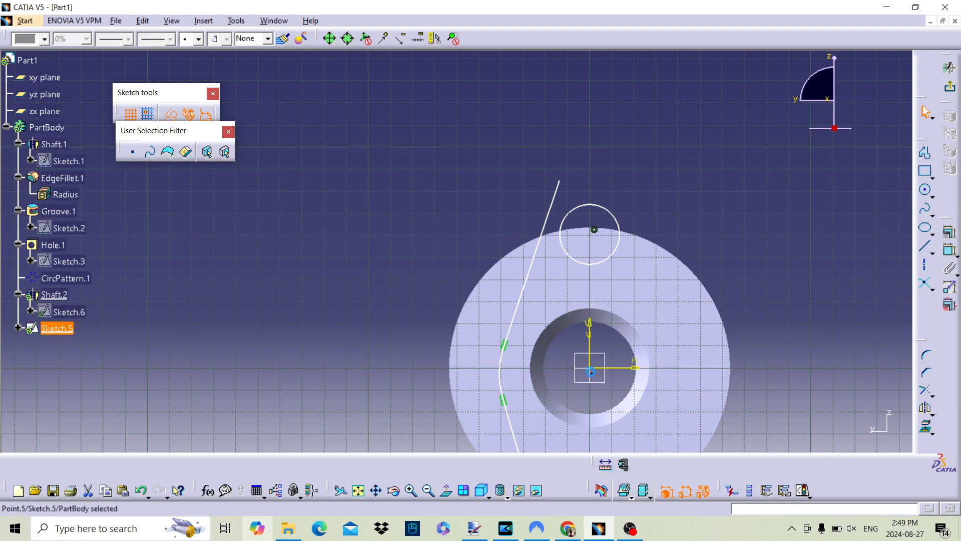
{"action": "left_click", "coordinate": [596, 373]}
{"action": "right_click", "coordinate": [596, 372]}
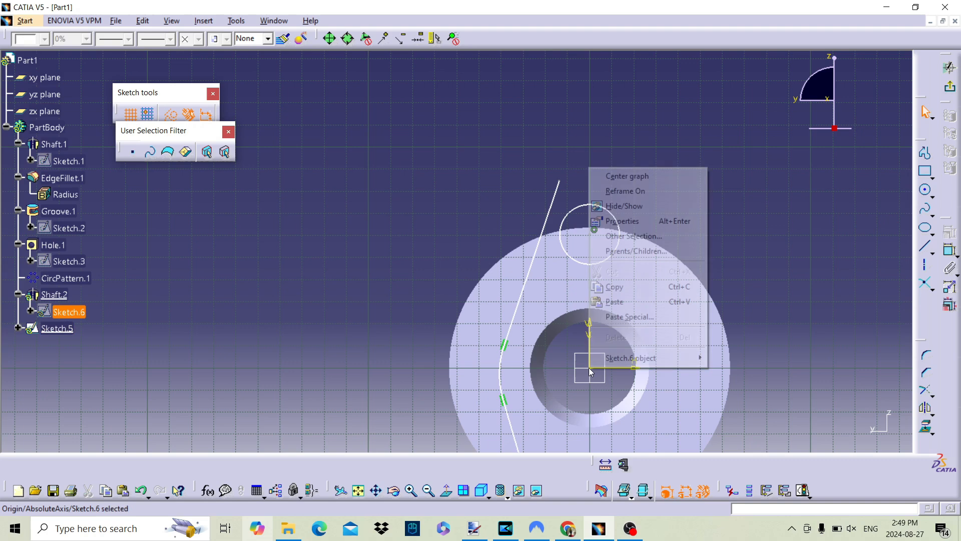
{"action": "left_click", "coordinate": [620, 285]}
Project the bore's axis onto the sketch plane as a point and convert that point to a construction element.
{"action": "mouse_move", "coordinate": [817, 274]}
{"action": "middle_mouse_down"}
{"action": "mouse_move", "coordinate": [576, 280]}
{"action": "mouse_move", "coordinate": [528, 339]}
{"action": "mouse_move", "coordinate": [634, 266]}
{"action": "middle_mouse_up"}
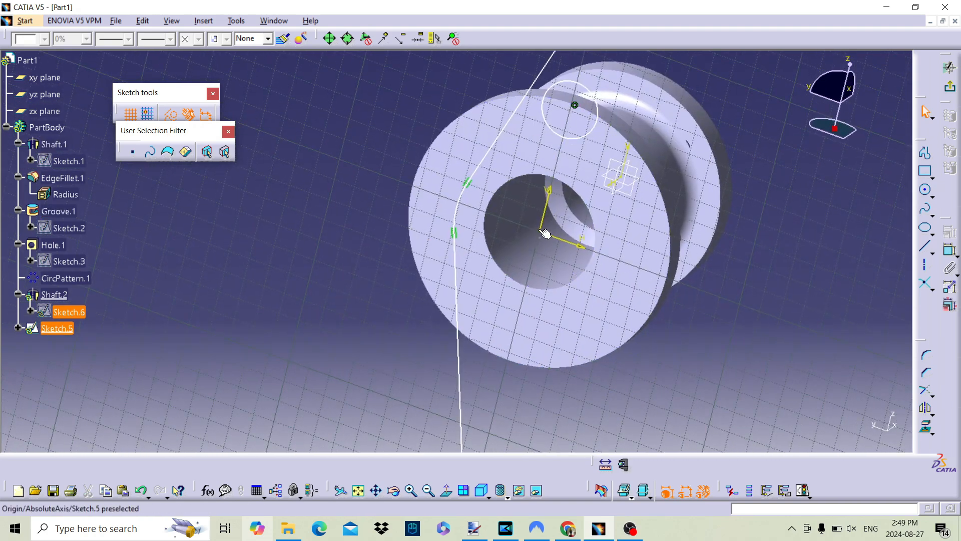
{"action": "left_click", "coordinate": [768, 305]}
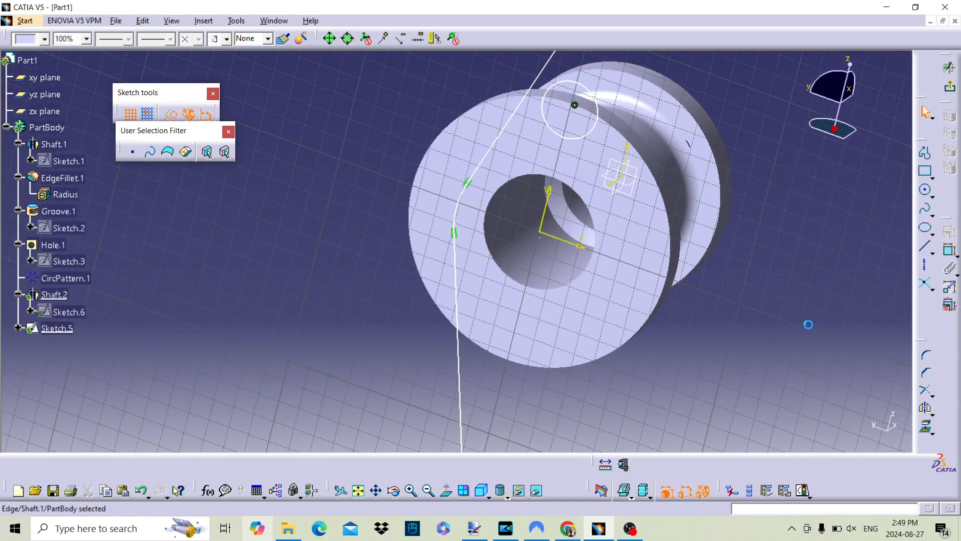
{"action": "left_click", "coordinate": [926, 426]}
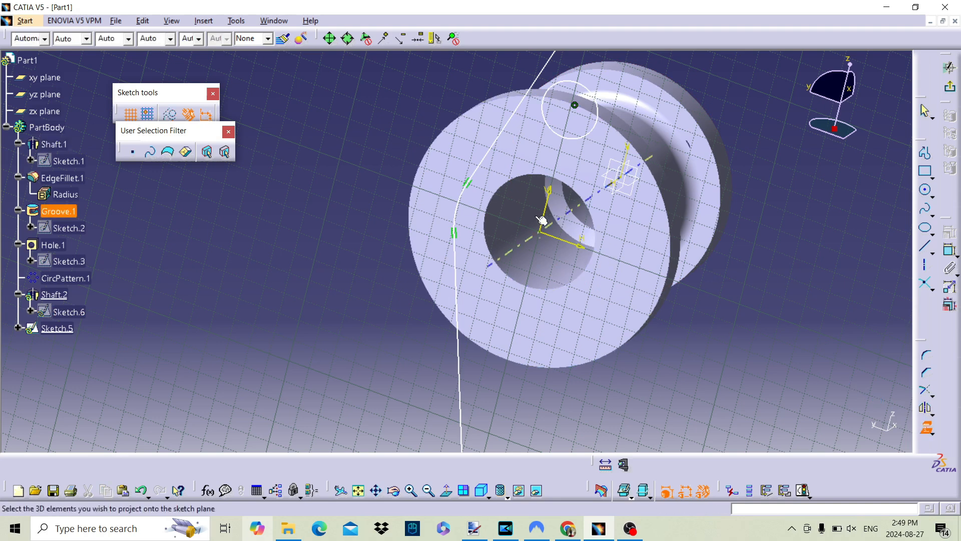
{"action": "left_click", "coordinate": [544, 235]}
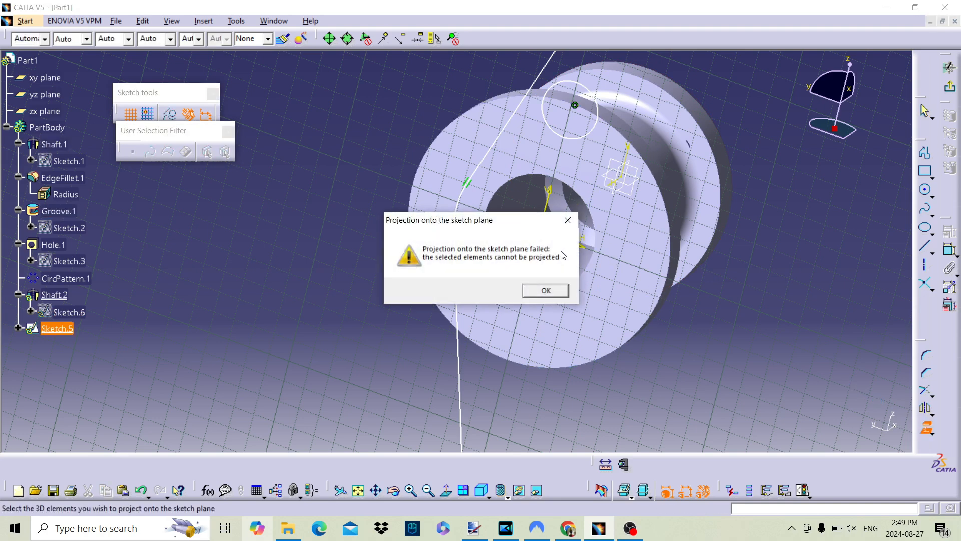
{"action": "left_click", "coordinate": [536, 295]}
{"action": "left_click", "coordinate": [926, 426]}
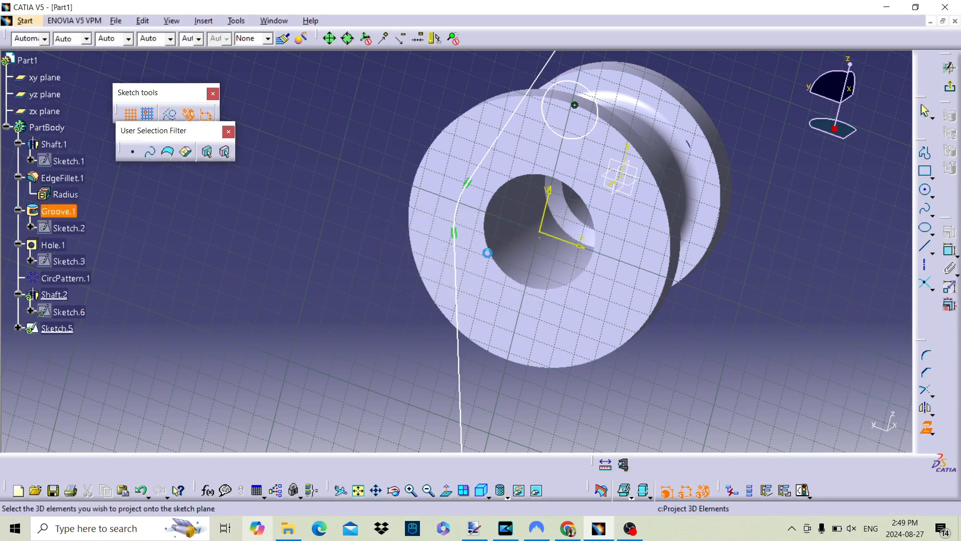
{"action": "left_click", "coordinate": [515, 228]}
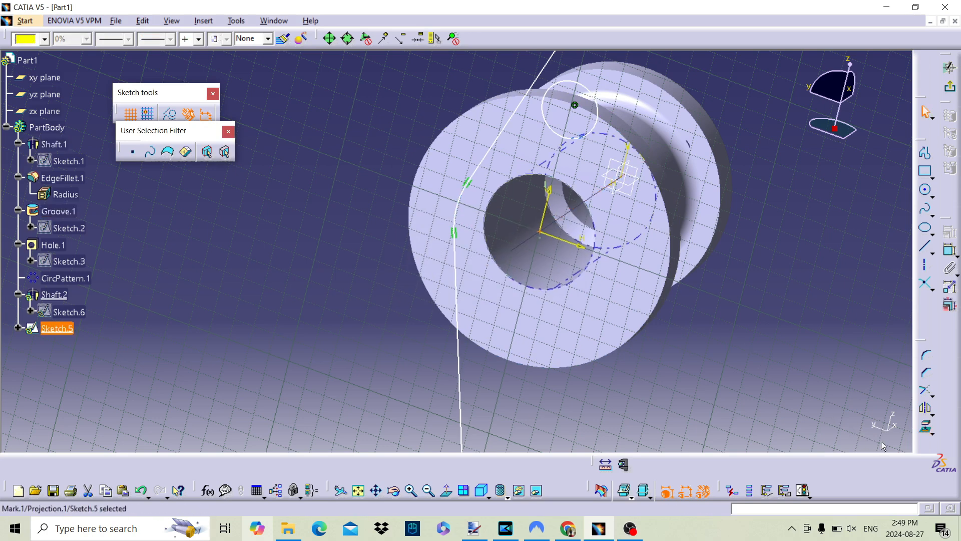
{"action": "left_click", "coordinate": [170, 114]}
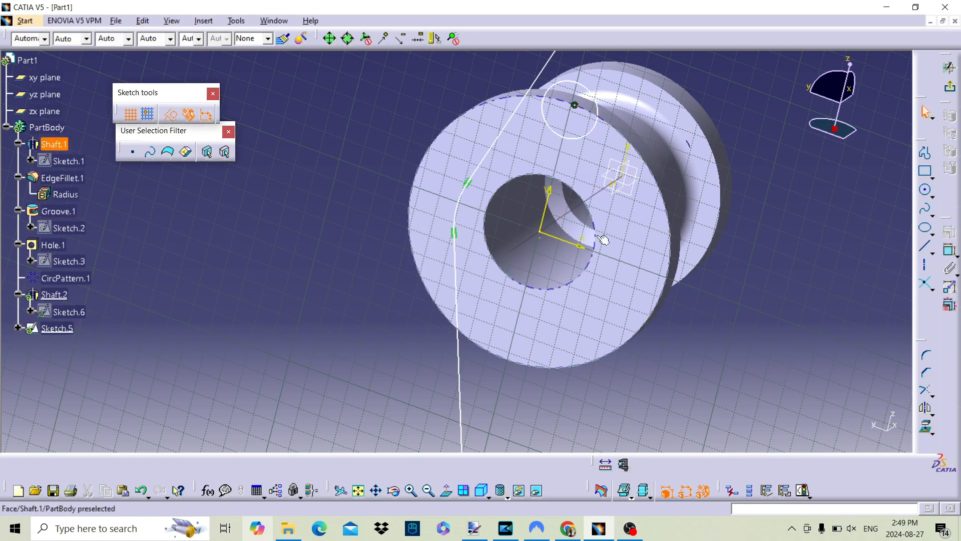
Constrain the arc's centre point coincident with the projected point at the bore's centre.
{"action": "right_click", "coordinate": [540, 234]}
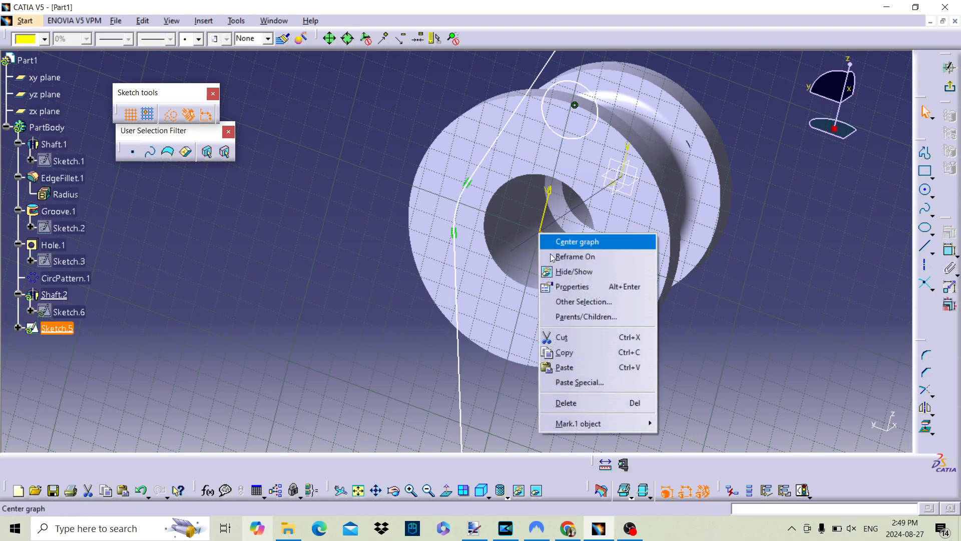
{"action": "left_click", "coordinate": [950, 250]}
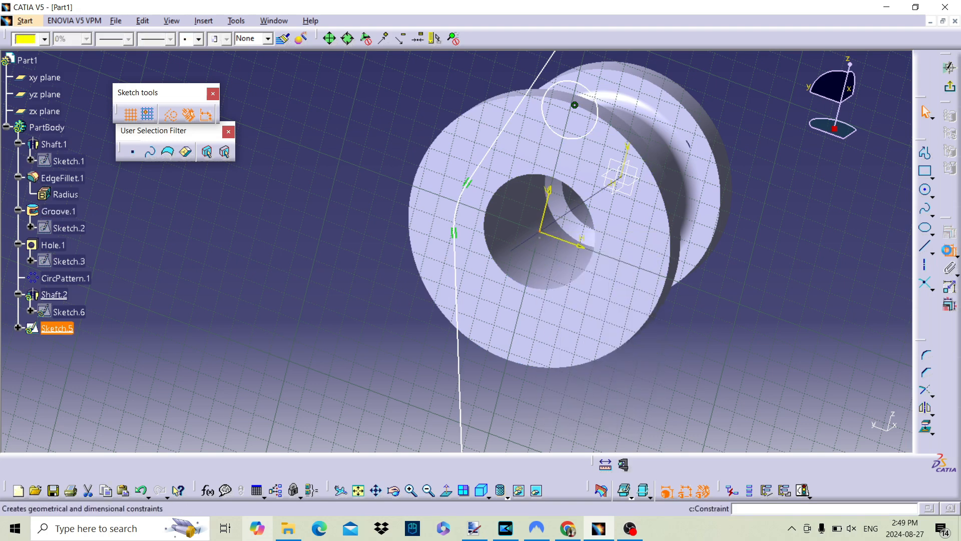
{"action": "right_click", "coordinate": [542, 240]}
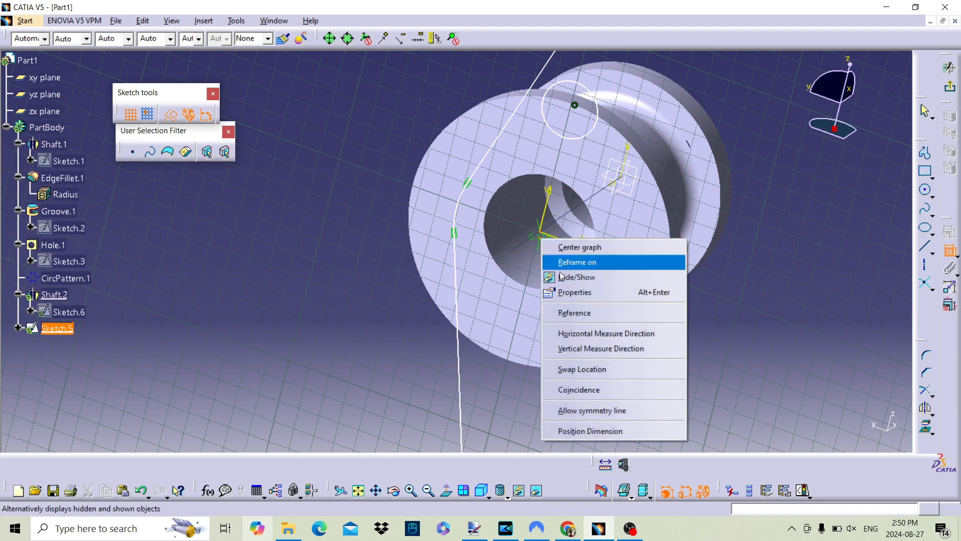
{"action": "left_click", "coordinate": [567, 389]}
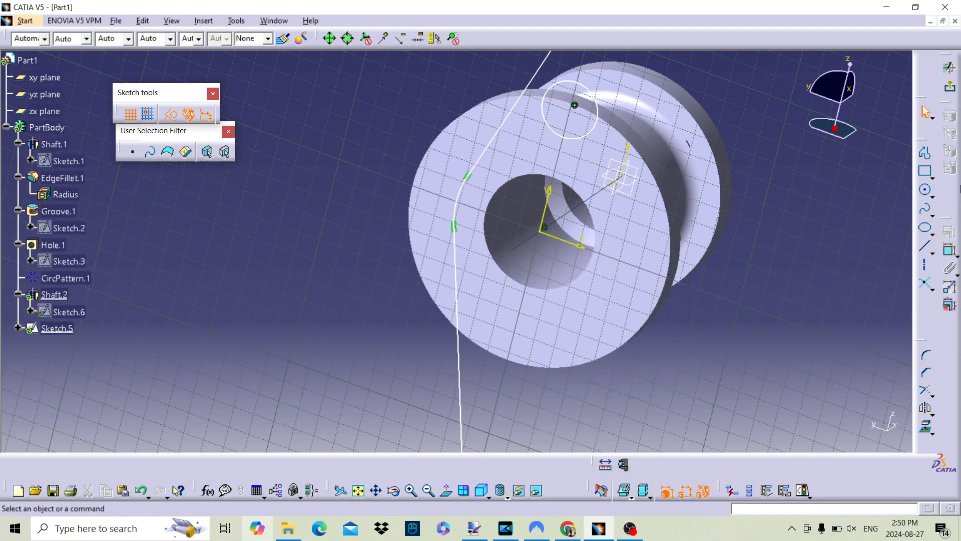
Dimension the radius of the profile's arc, placing the dimension outside the flange, and select it for editing.
{"action": "left_click", "coordinate": [949, 250]}
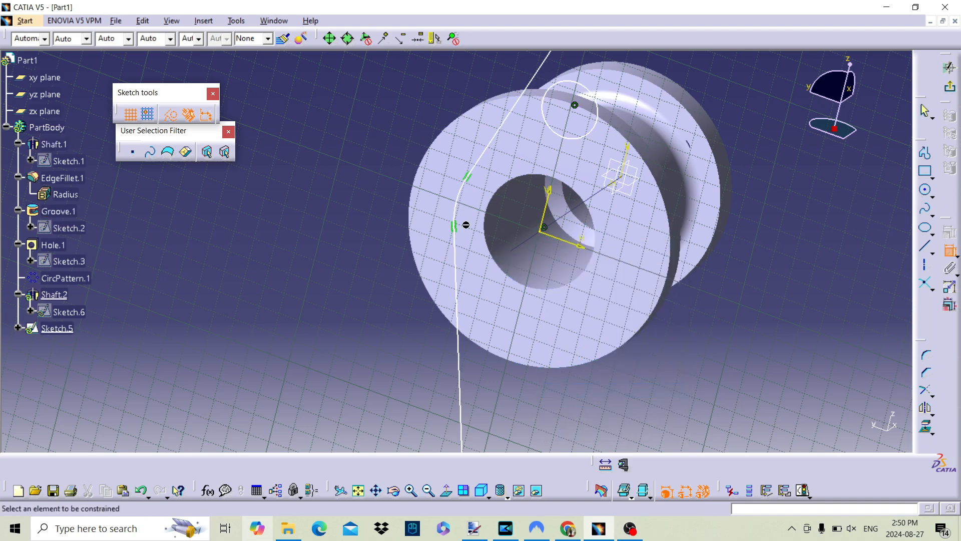
{"action": "left_click", "coordinate": [455, 201]}
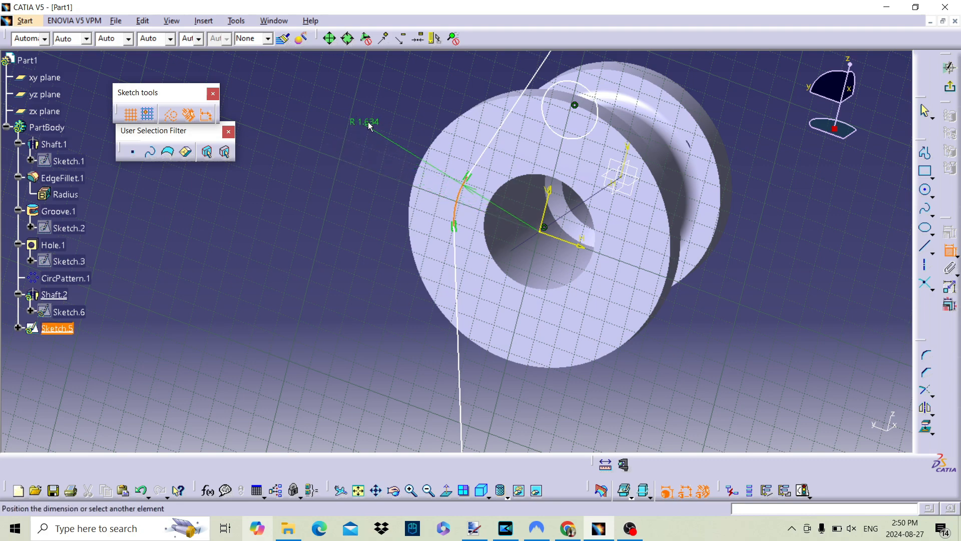
{"action": "left_click", "coordinate": [364, 132]}
{"action": "middle_click_drag", "start_coordinate": [363, 132], "coordinate": [482, 537]}
{"action": "left_click", "coordinate": [365, 160]}
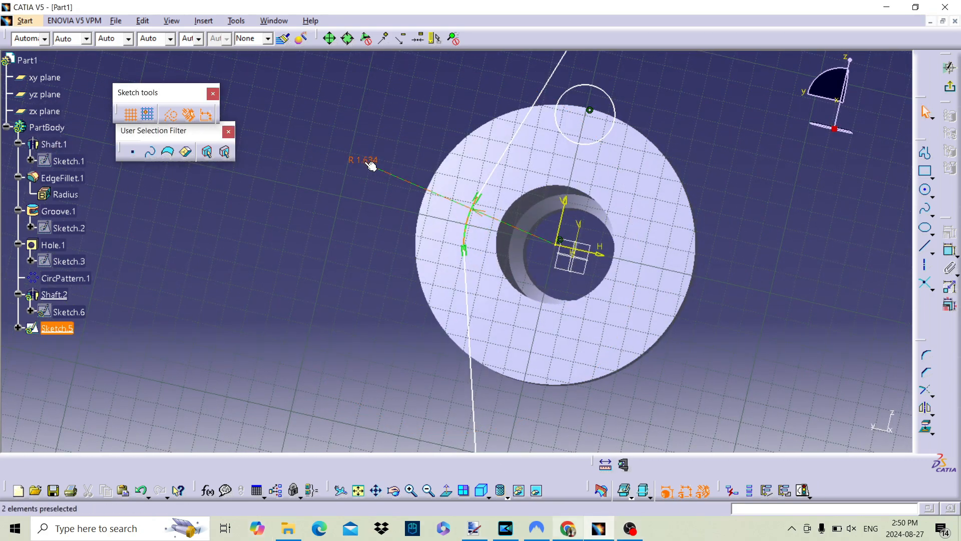
Set the radius of the profile's arc to 1.313 in, half of 2.625 in.
{"action": "double_click", "coordinate": [365, 161]}
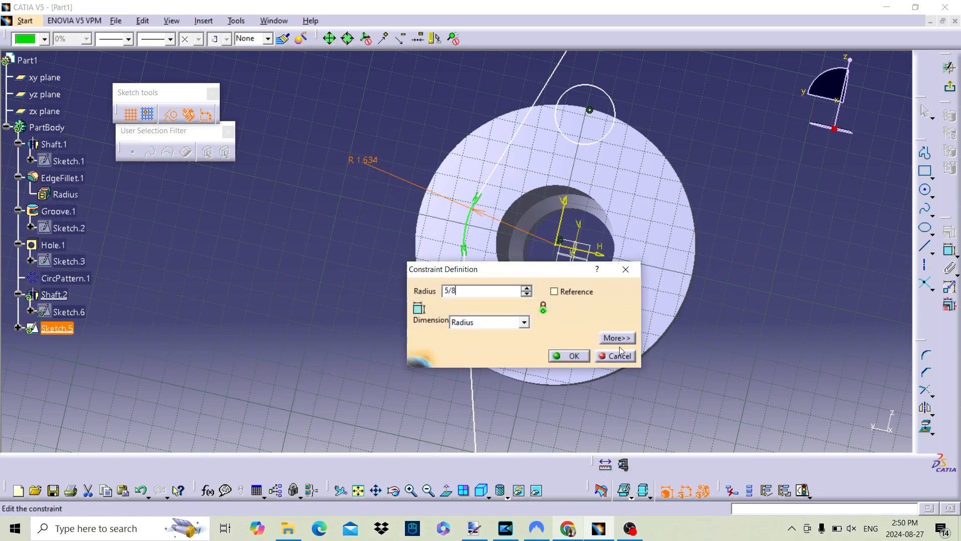
{"action": "left_click", "coordinate": [475, 322]}
{"action": "left_click", "coordinate": [463, 286]}
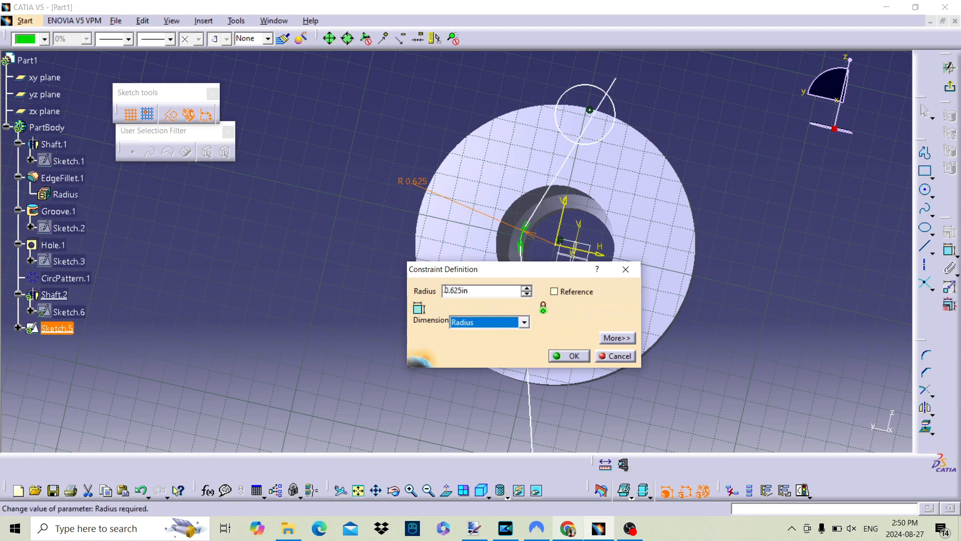
{"action": "left_click", "coordinate": [449, 290]}
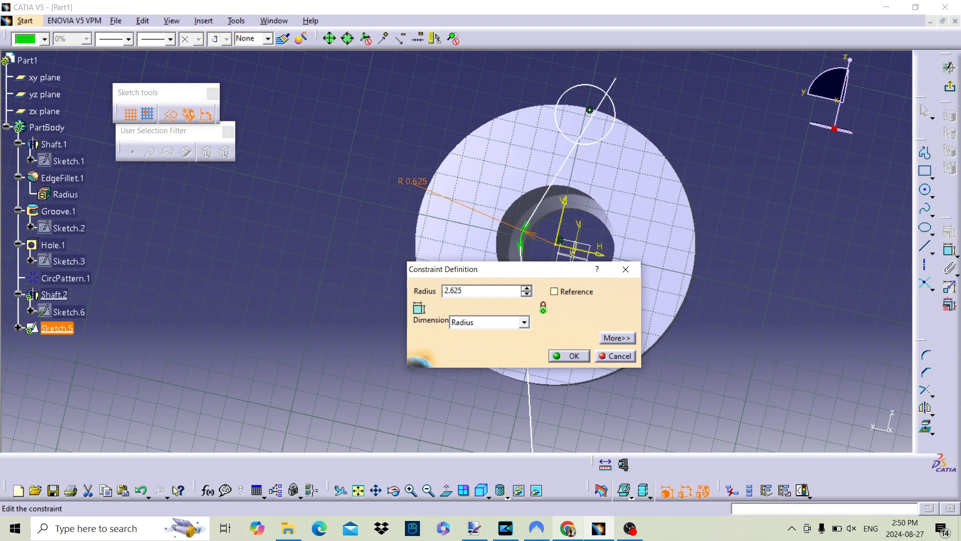
{"action": "key", "text": "Return"}
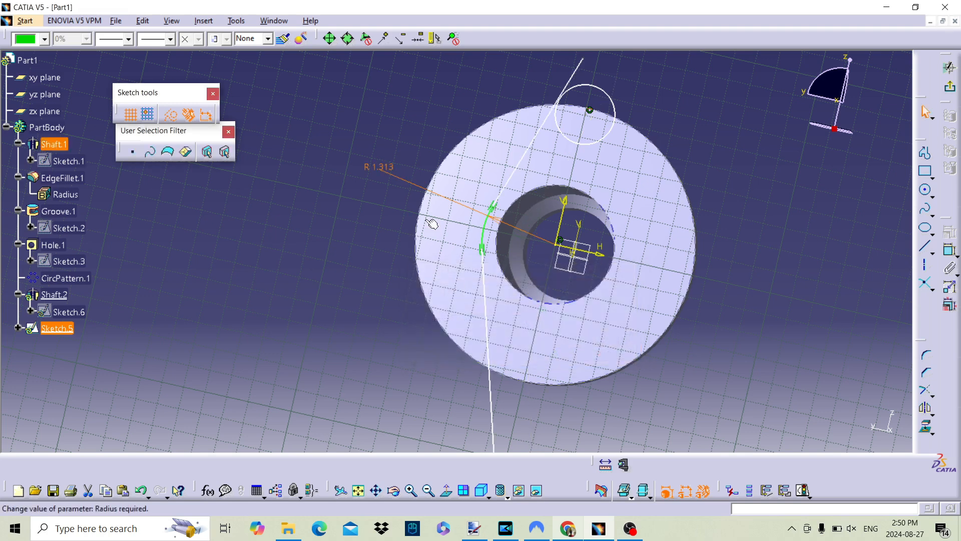
Constrain the profile's upper slanted line tangent to the small circle at the flange's upper edge.
{"action": "middle_click_drag", "start_coordinate": [571, 233], "coordinate": [546, 315]}
{"action": "middle_click_drag", "start_coordinate": [764, 263], "coordinate": [776, 351]}
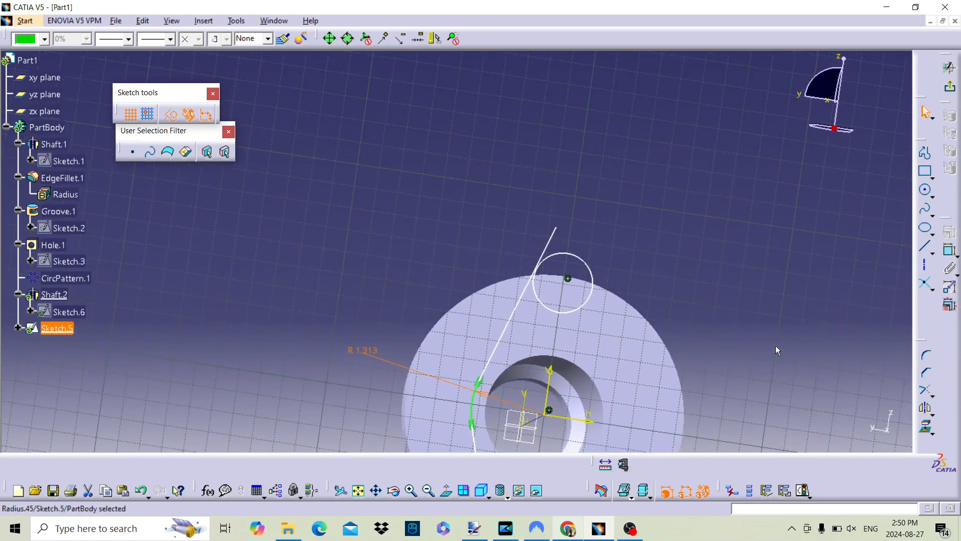
{"action": "middle_click_drag", "start_coordinate": [682, 296], "coordinate": [706, 201]}
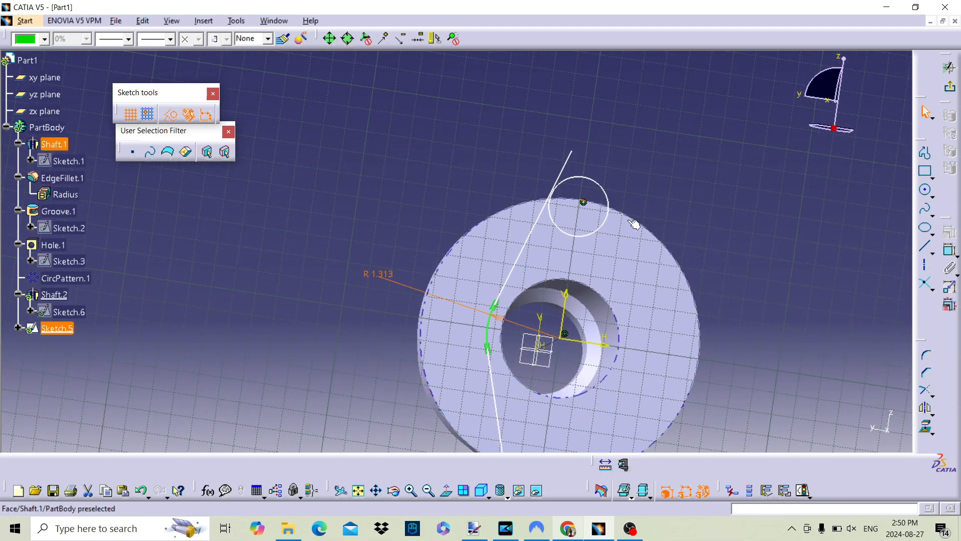
{"action": "left_click", "coordinate": [950, 253]}
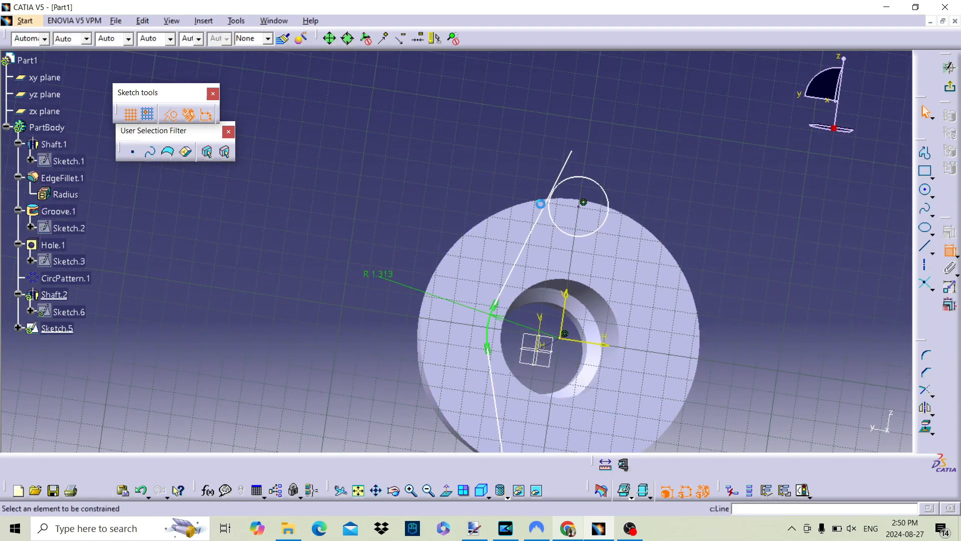
{"action": "left_click", "coordinate": [539, 218]}
{"action": "left_click", "coordinate": [571, 183]}
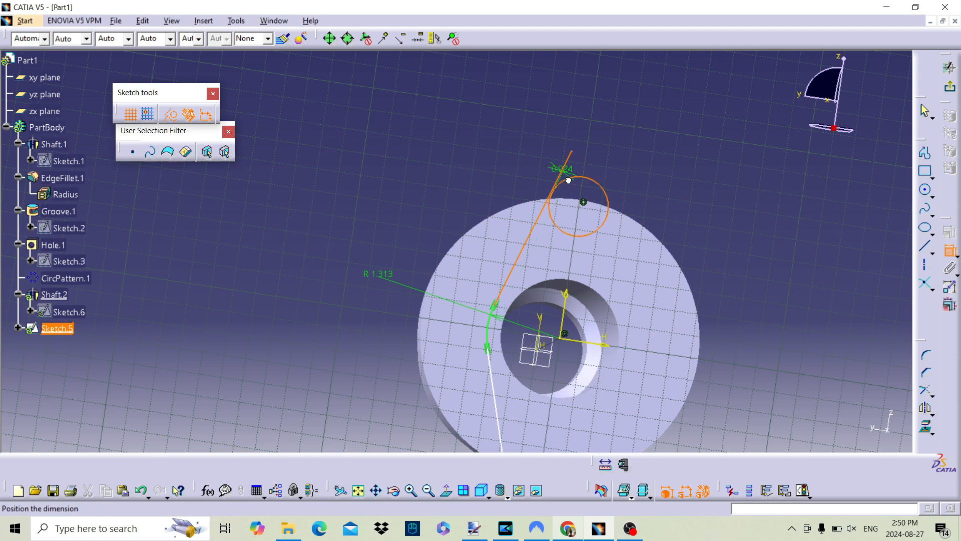
{"action": "right_click", "coordinate": [568, 179]}
{"action": "left_click", "coordinate": [615, 294]}
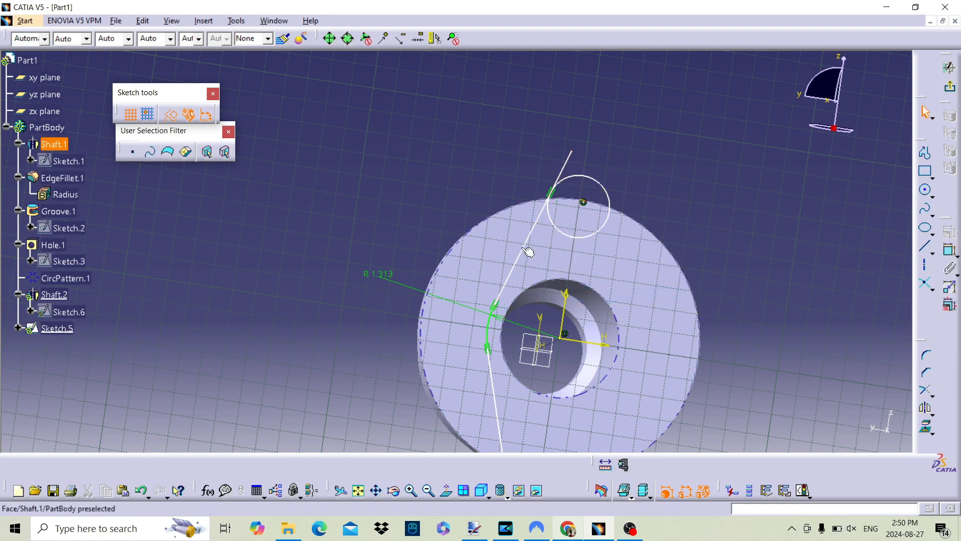
{"action": "left_click", "coordinate": [546, 203]}
{"action": "left_click", "coordinate": [584, 174]}
{"action": "left_click", "coordinate": [926, 390]}
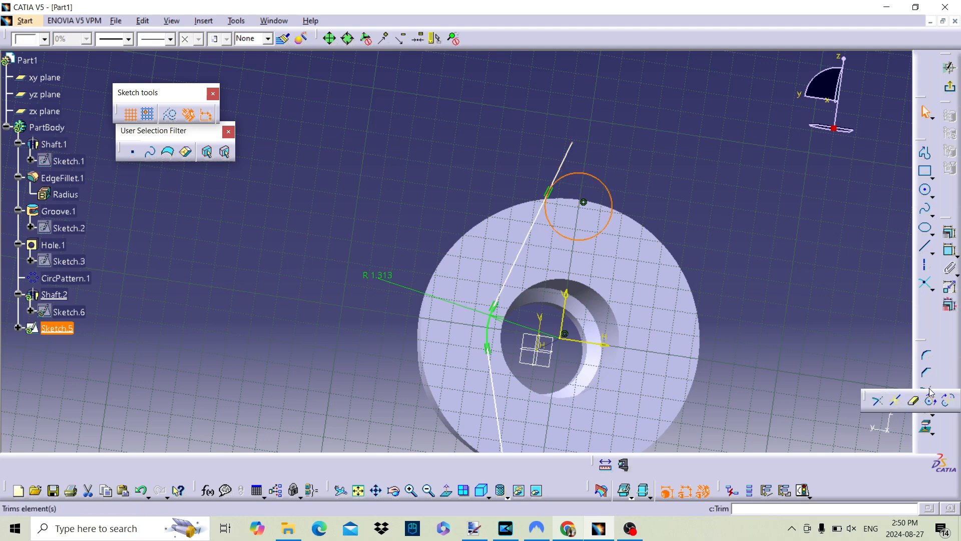
{"action": "left_click", "coordinate": [877, 400]}
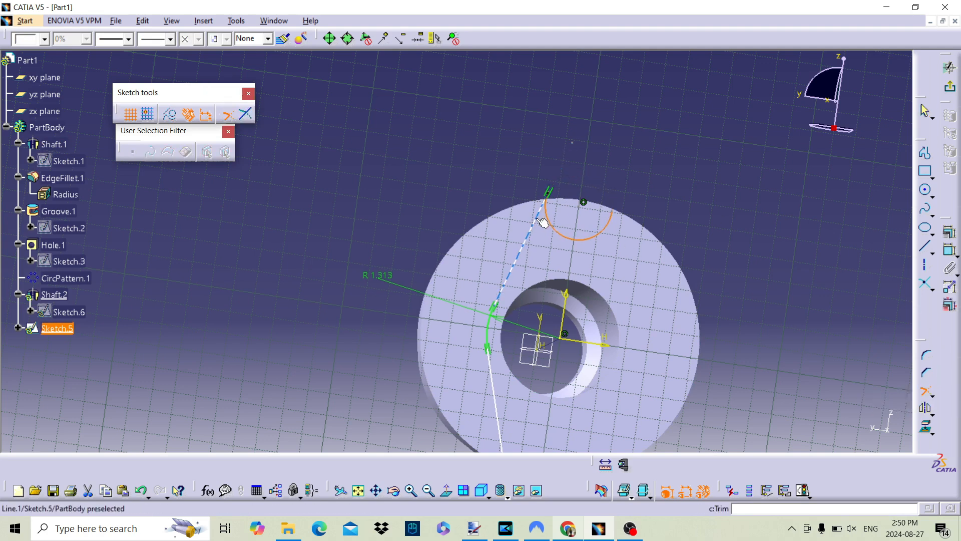
{"action": "key", "text": "Escape"}
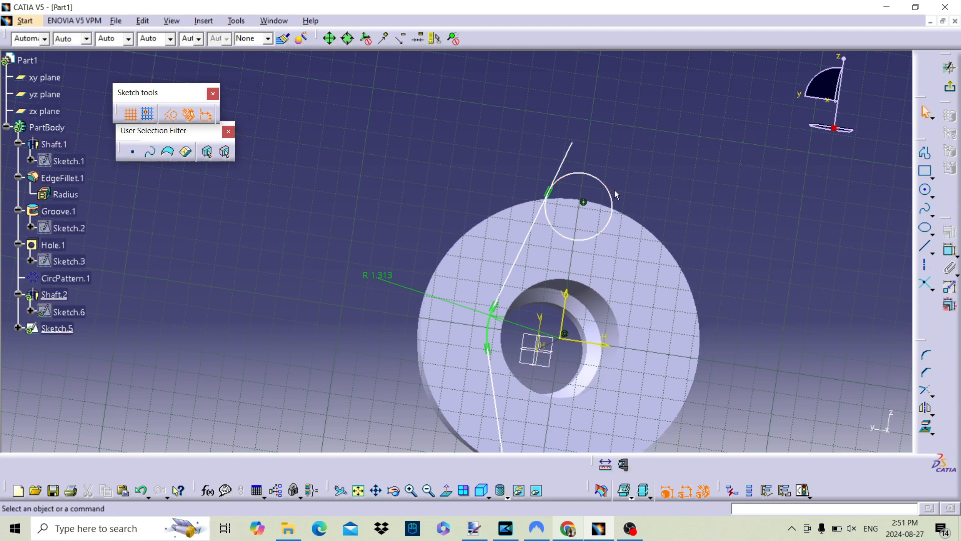
{"action": "left_click", "coordinate": [590, 178]}
{"action": "left_click", "coordinate": [532, 228]}
{"action": "left_click", "coordinate": [872, 203]}
Trim the small circle and its tangent line to each other, and cut the remaining arc back to the sketch's vertical axis.
{"action": "left_click", "coordinate": [926, 391]}
{"action": "left_click", "coordinate": [597, 180]}
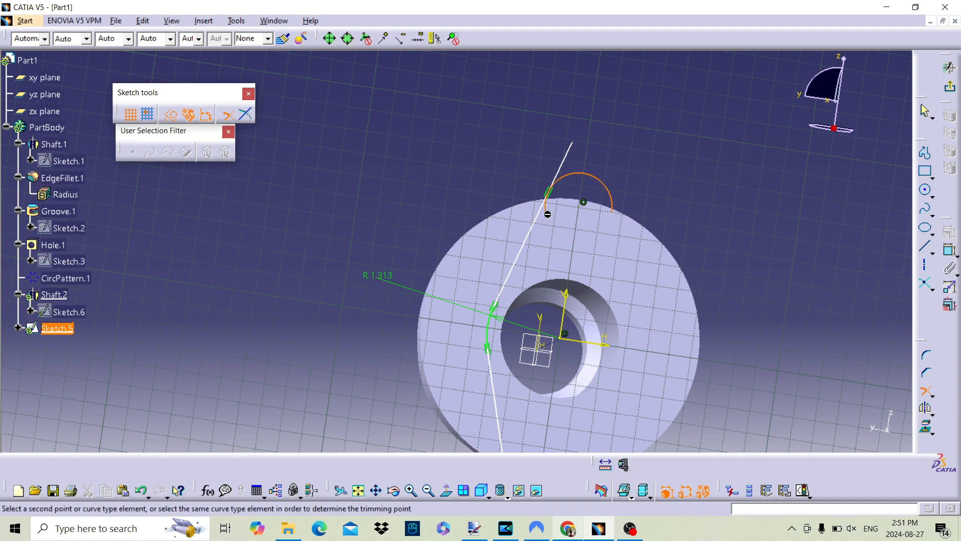
{"action": "left_click", "coordinate": [533, 235]}
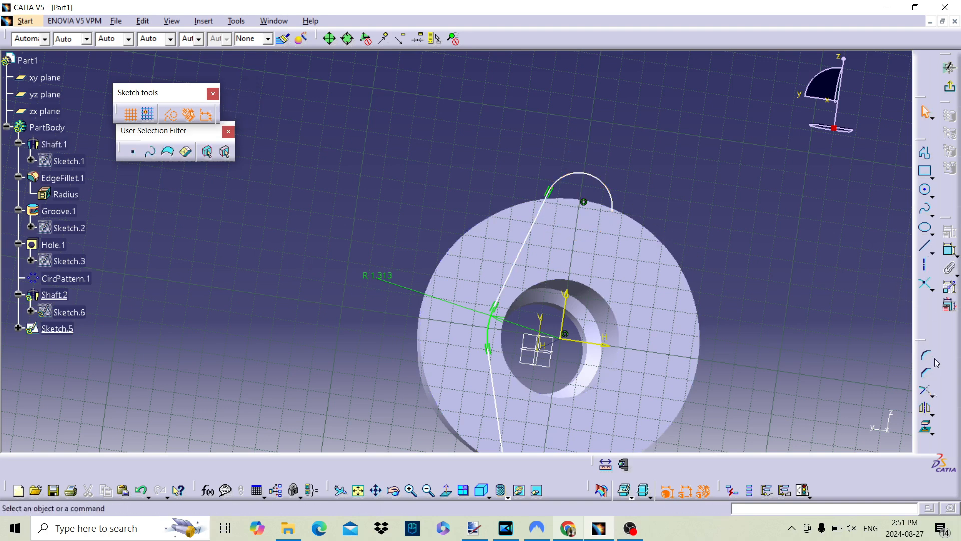
{"action": "left_click", "coordinate": [927, 391]}
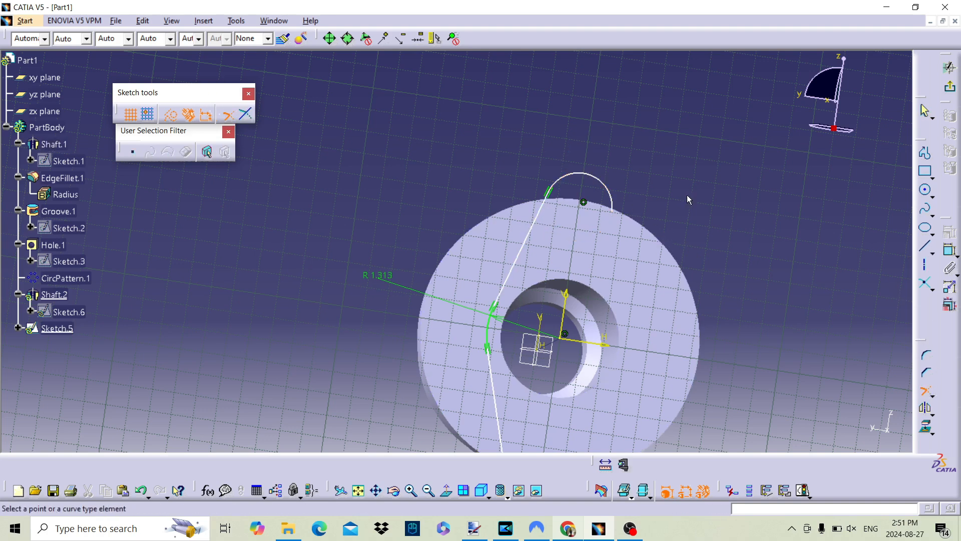
{"action": "left_click", "coordinate": [581, 179]}
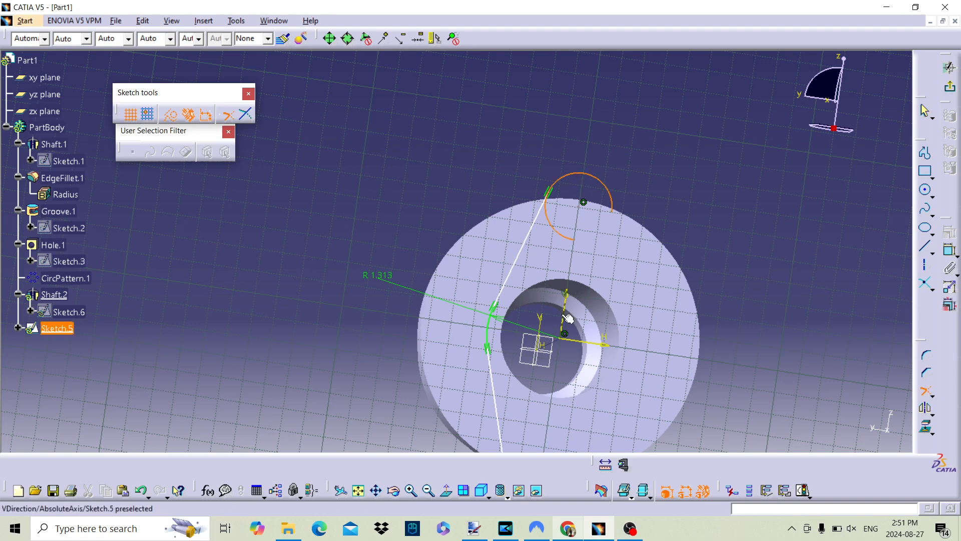
{"action": "left_click", "coordinate": [590, 133]}
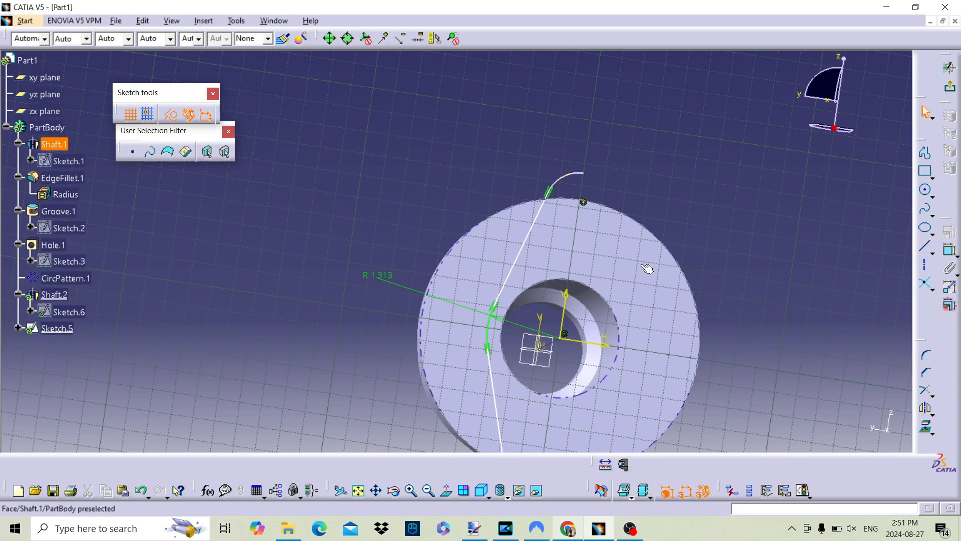
Delete the profile's lower line that runs down from the 1.313 in radius arc.
{"action": "mouse_move", "coordinate": [590, 315]}
{"action": "middle_mouse_down"}
{"action": "mouse_move", "coordinate": [633, 231]}
{"action": "mouse_move", "coordinate": [622, 253]}
{"action": "mouse_move", "coordinate": [553, 172]}
{"action": "mouse_move", "coordinate": [569, 176]}
{"action": "mouse_move", "coordinate": [452, 229]}
{"action": "mouse_move", "coordinate": [553, 184]}
{"action": "mouse_move", "coordinate": [500, 151]}
{"action": "mouse_move", "coordinate": [371, 251]}
{"action": "middle_mouse_up"}
{"action": "middle_click_drag", "start_coordinate": [389, 206], "coordinate": [621, 211]}
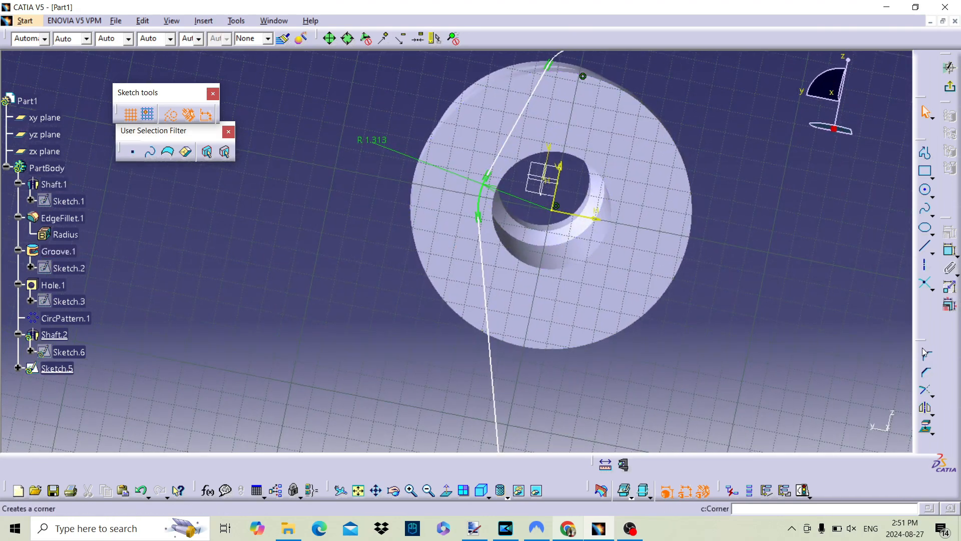
{"action": "right_click", "coordinate": [487, 290]}
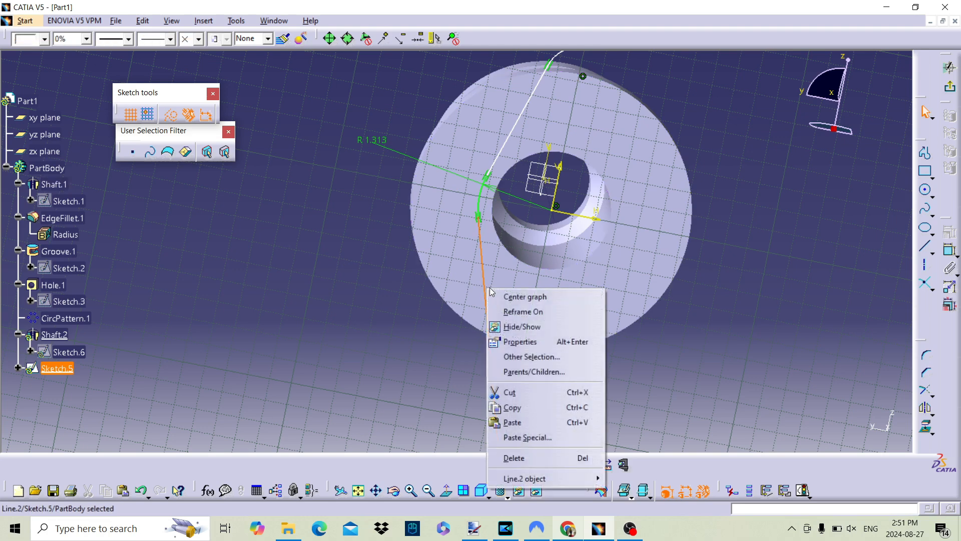
{"action": "left_click", "coordinate": [527, 458]}
Draw a new line from the lower end of the 1.313 in arc to beyond the flange's lower edge, and make it standard geometry.
{"action": "middle_click_drag", "start_coordinate": [699, 112], "coordinate": [689, 225]}
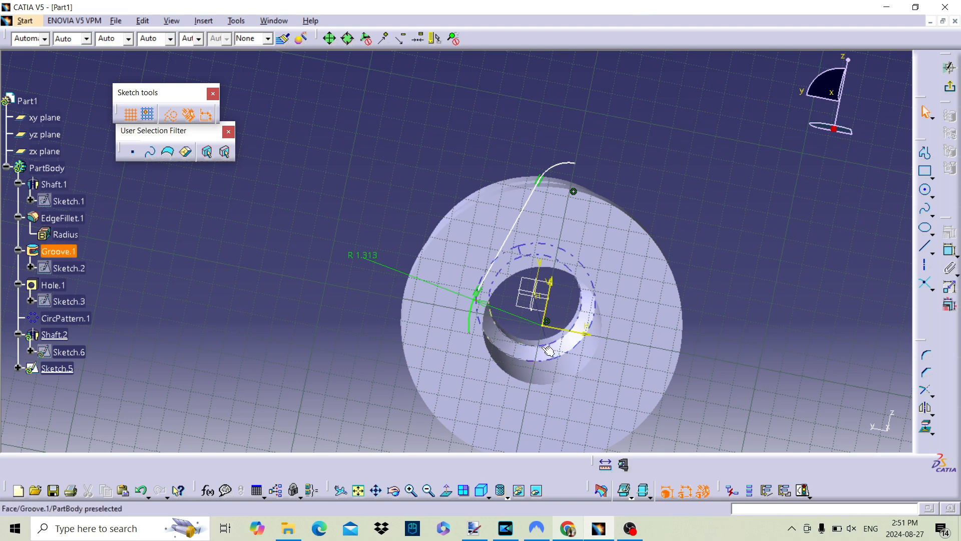
{"action": "middle_click_drag", "start_coordinate": [576, 350], "coordinate": [576, 170]}
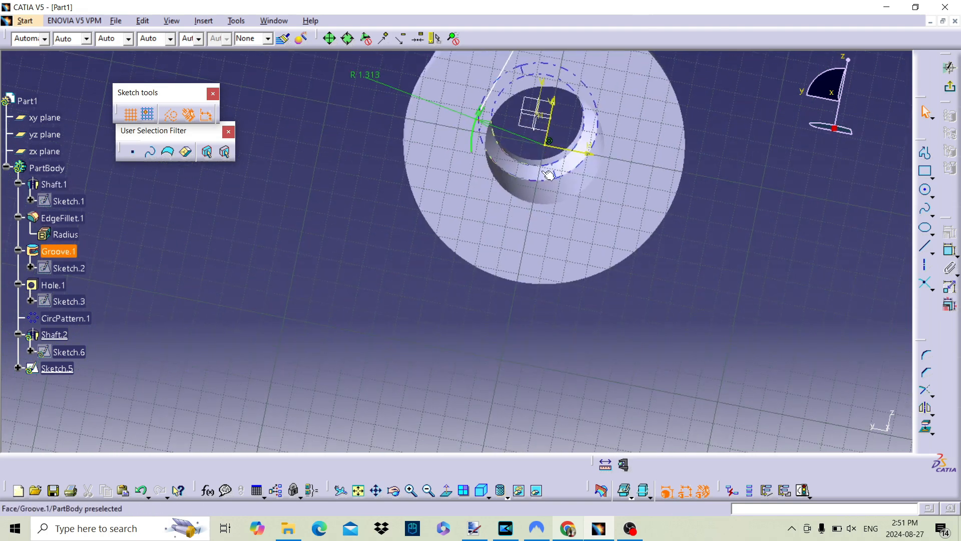
{"action": "left_click", "coordinate": [925, 247]}
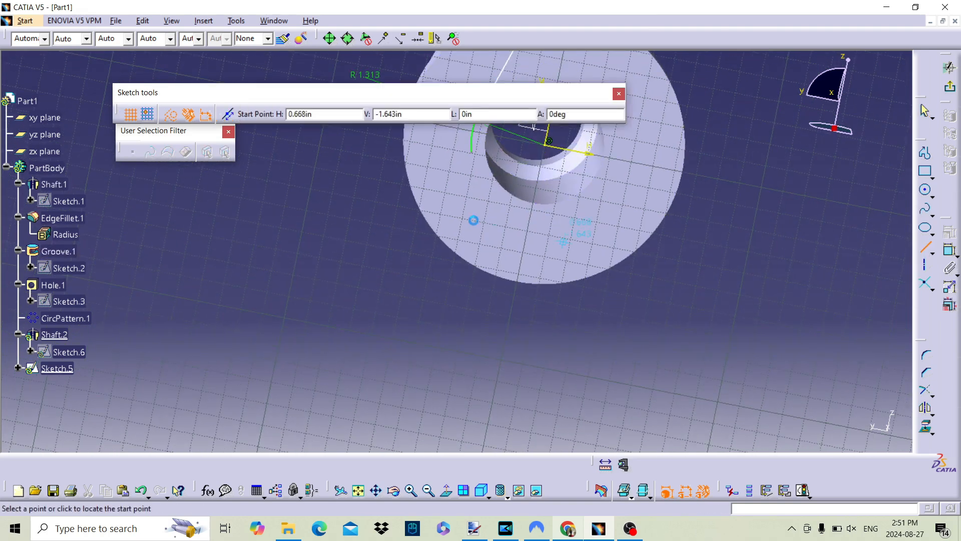
{"action": "left_click", "coordinate": [476, 154]}
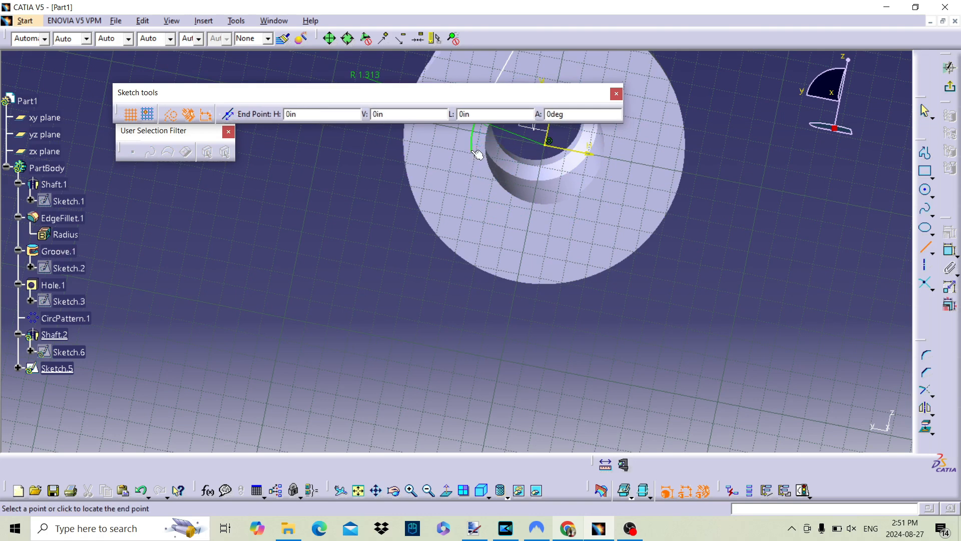
{"action": "left_click", "coordinate": [486, 333]}
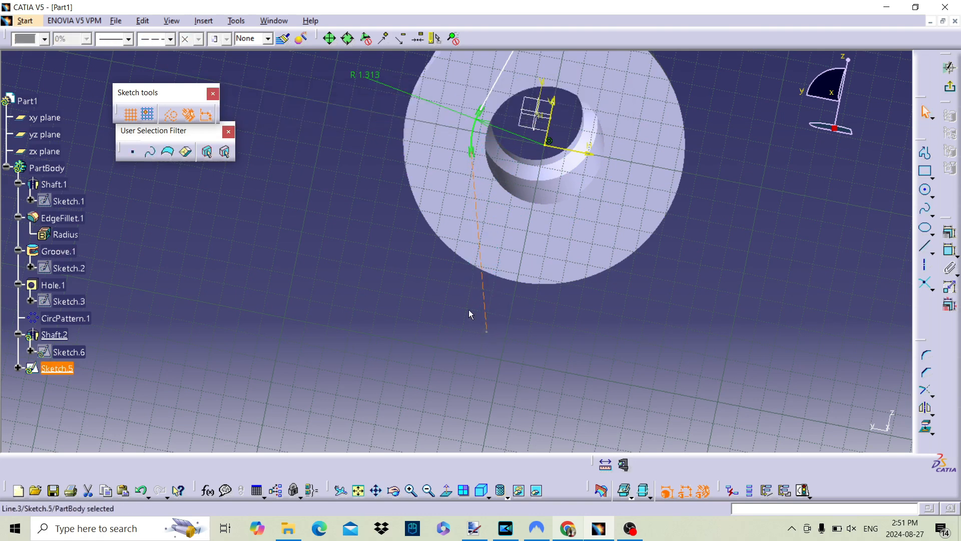
{"action": "left_click", "coordinate": [171, 120]}
{"action": "left_click", "coordinate": [874, 357]}
Mirror the trimmed upper arc about the sketch's horizontal axis.
{"action": "middle_click_drag", "start_coordinate": [672, 270], "coordinate": [681, 372]}
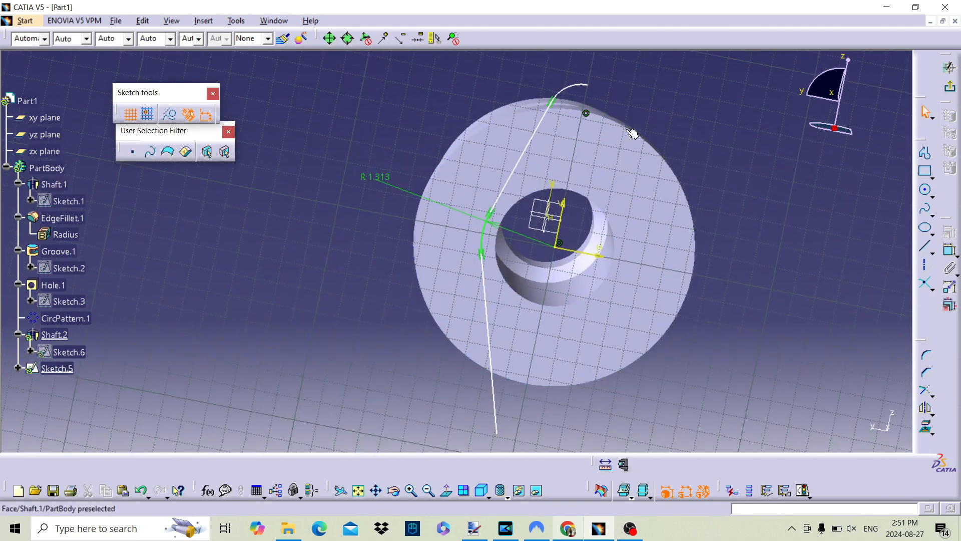
{"action": "left_click", "coordinate": [575, 88]}
{"action": "left_click", "coordinate": [927, 391]}
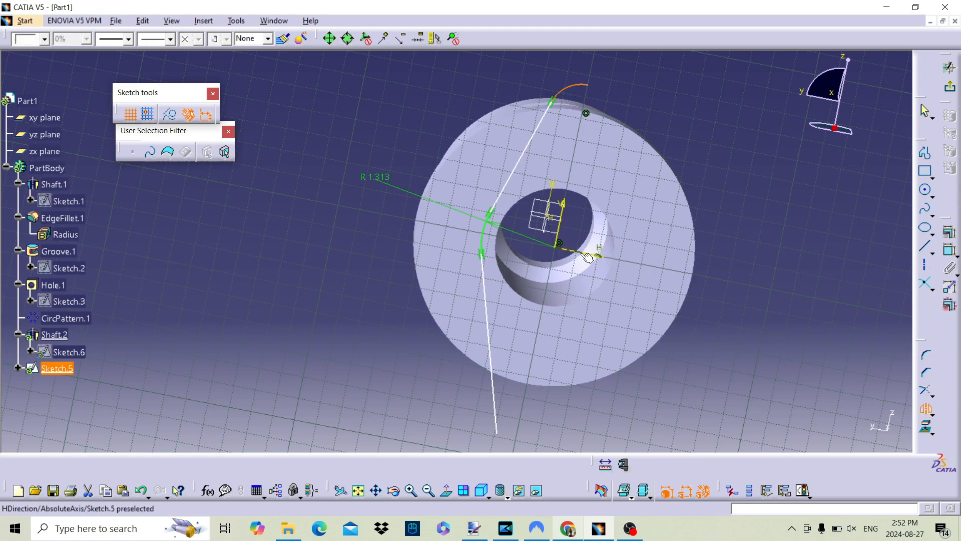
{"action": "left_click", "coordinate": [586, 111]}
Constrain the mirrored lower arc tangent to the profile's lower line.
{"action": "left_click", "coordinate": [949, 268]}
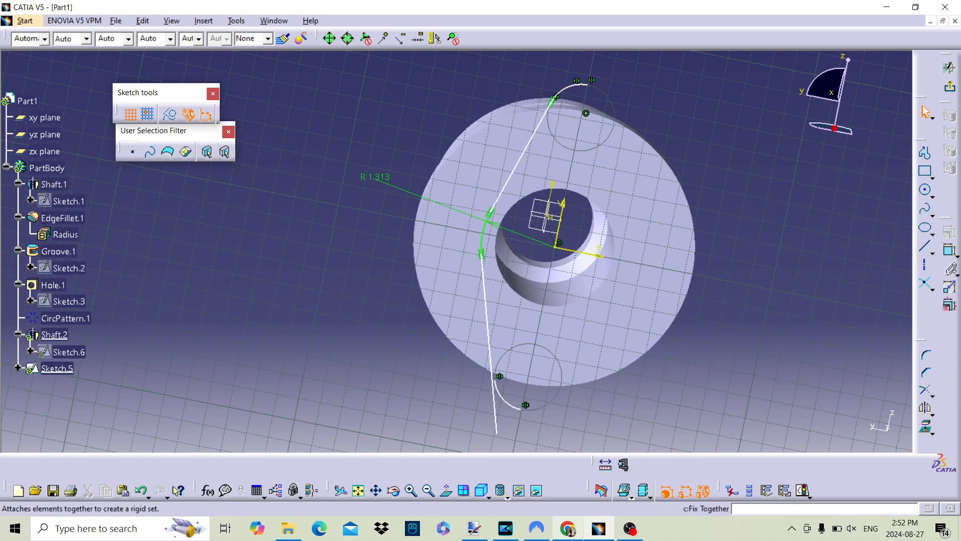
{"action": "left_click", "coordinate": [497, 391]}
{"action": "left_click", "coordinate": [492, 352]}
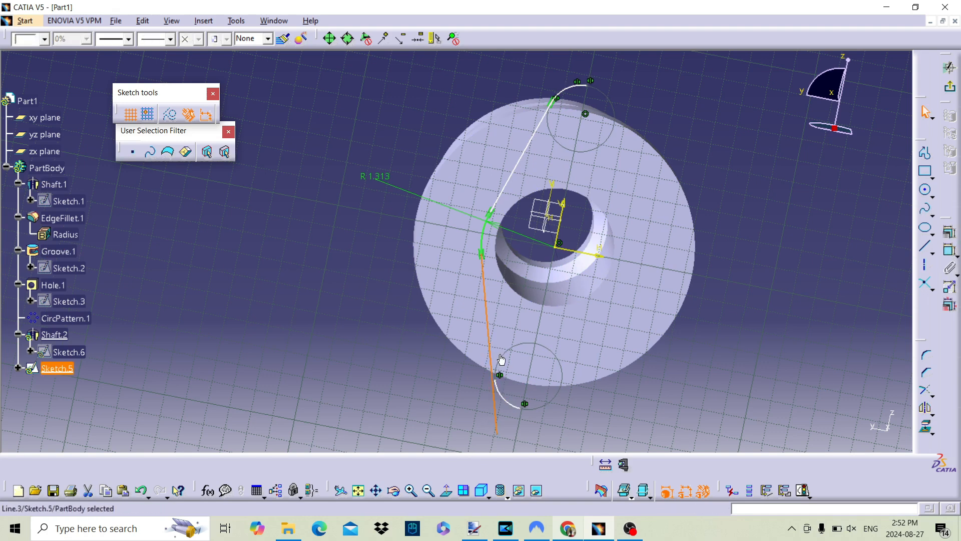
{"action": "left_click", "coordinate": [649, 372]}
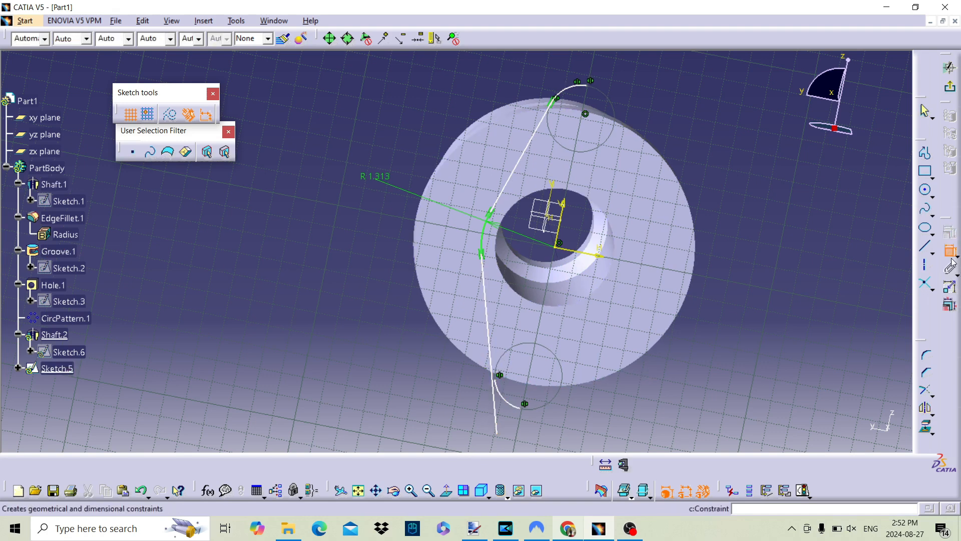
{"action": "left_click", "coordinate": [951, 265]}
{"action": "left_click", "coordinate": [503, 396]}
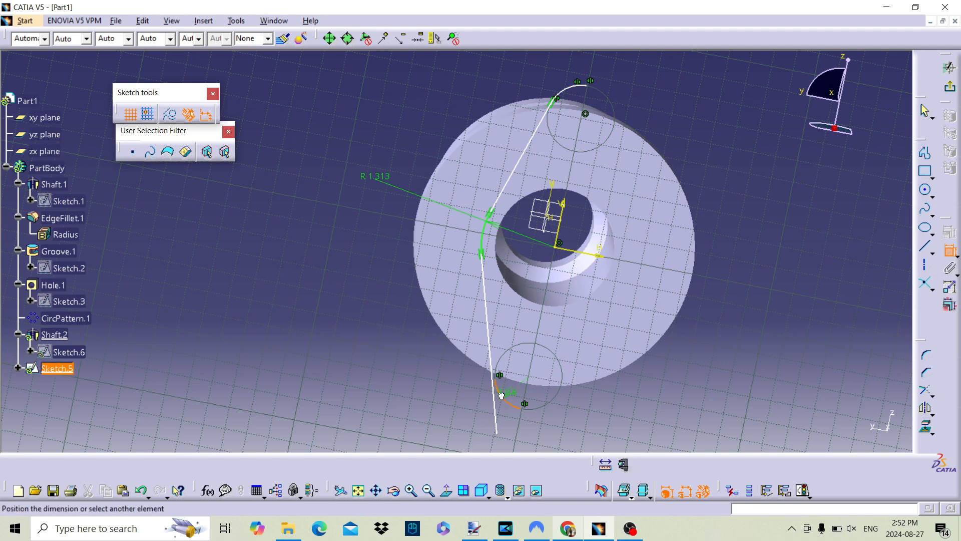
{"action": "left_click", "coordinate": [492, 349]}
{"action": "right_click", "coordinate": [491, 347]}
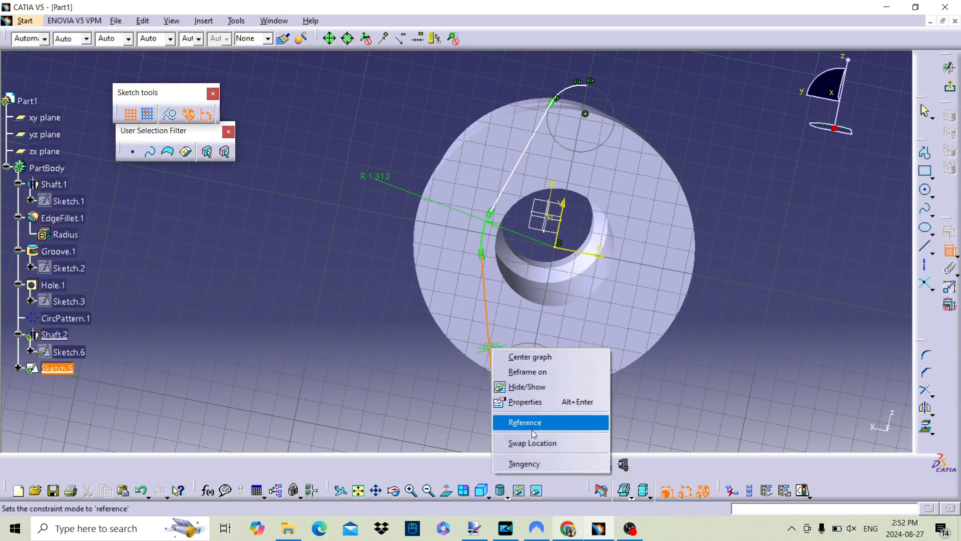
{"action": "left_click", "coordinate": [533, 465]}
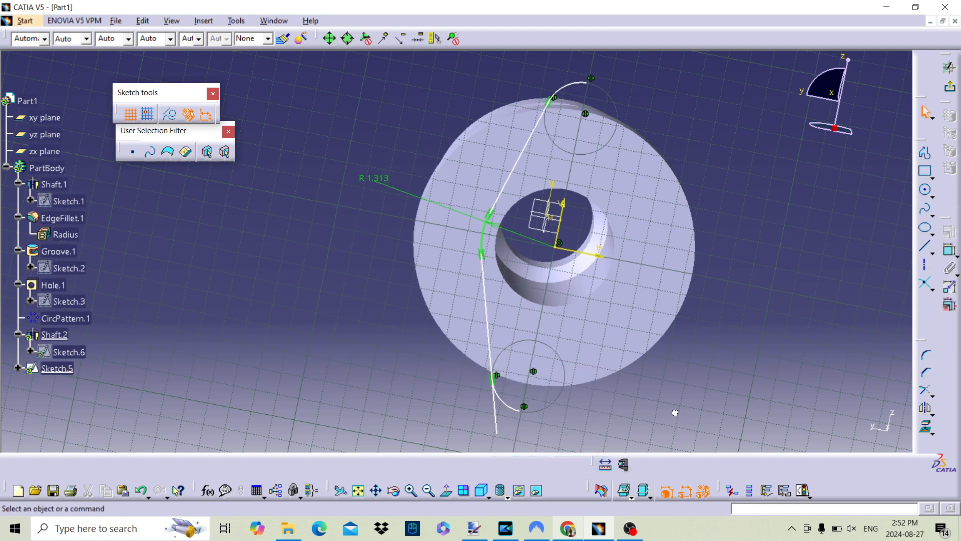
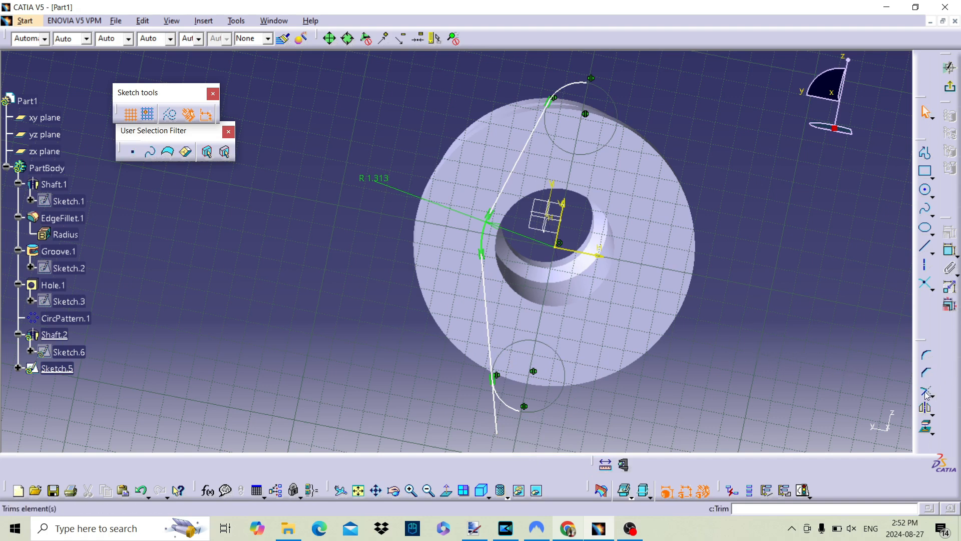
{"action": "left_click", "coordinate": [572, 86]}
{"action": "left_click", "coordinate": [526, 161], "text": "ctrl"}
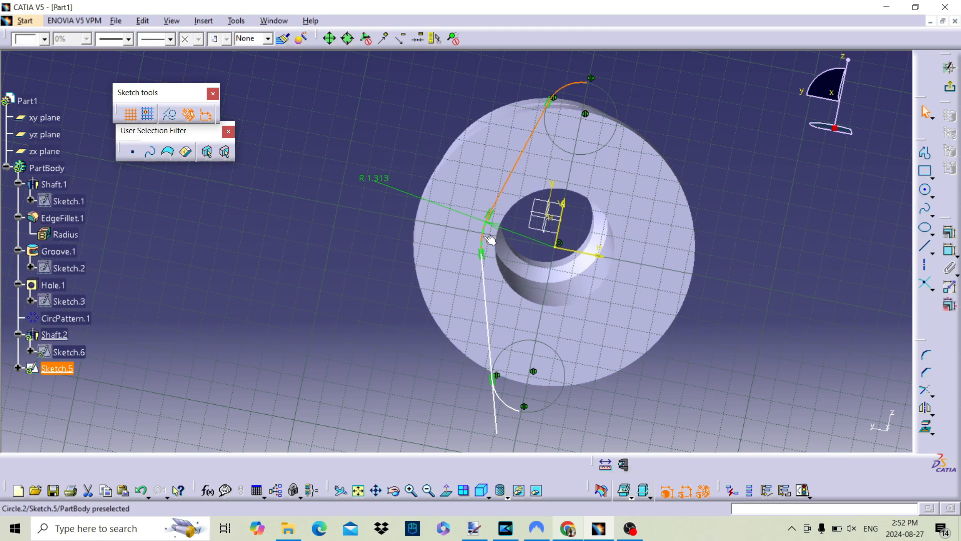
{"action": "left_click", "coordinate": [486, 294], "text": "ctrl"}
{"action": "left_click", "coordinate": [701, 372]}
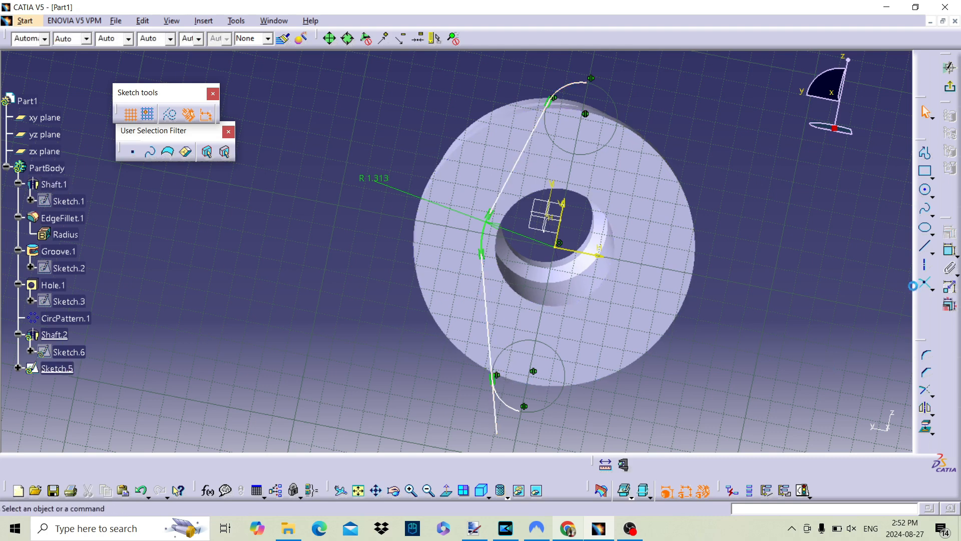
Trim the profile's lower line and the mirrored lower arc to each other at their tangent point.
{"action": "left_click", "coordinate": [925, 391]}
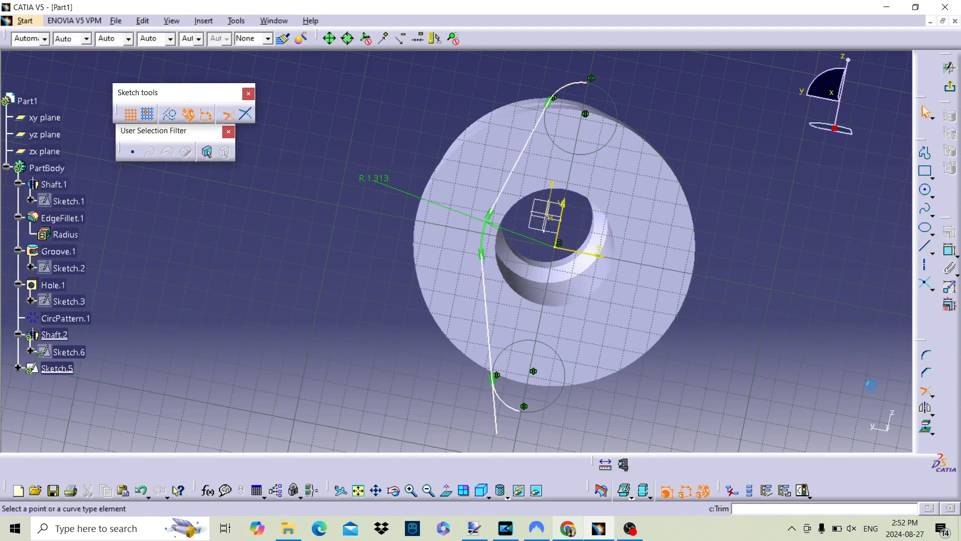
{"action": "left_click", "coordinate": [489, 333]}
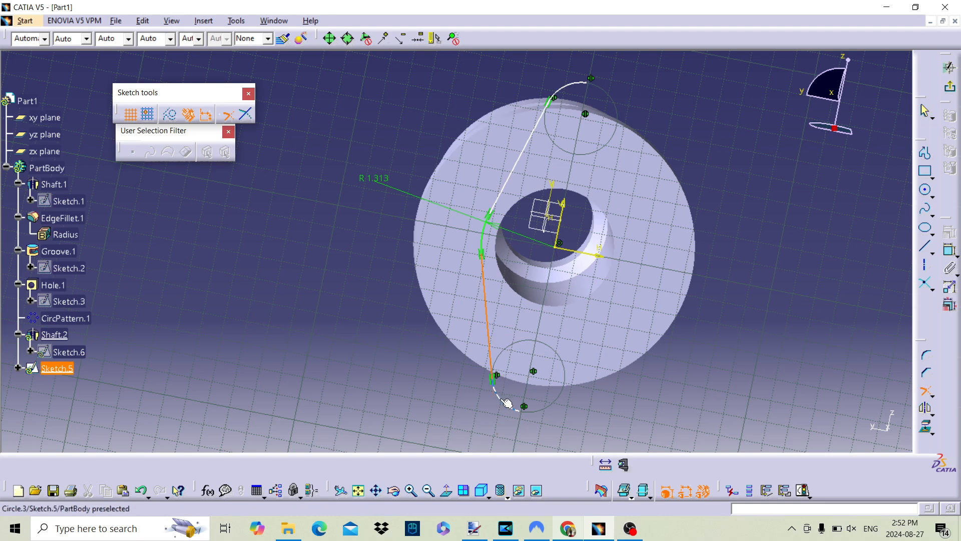
{"action": "left_click", "coordinate": [506, 403]}
{"action": "left_click", "coordinate": [490, 330]}
{"action": "left_click", "coordinate": [504, 186]}
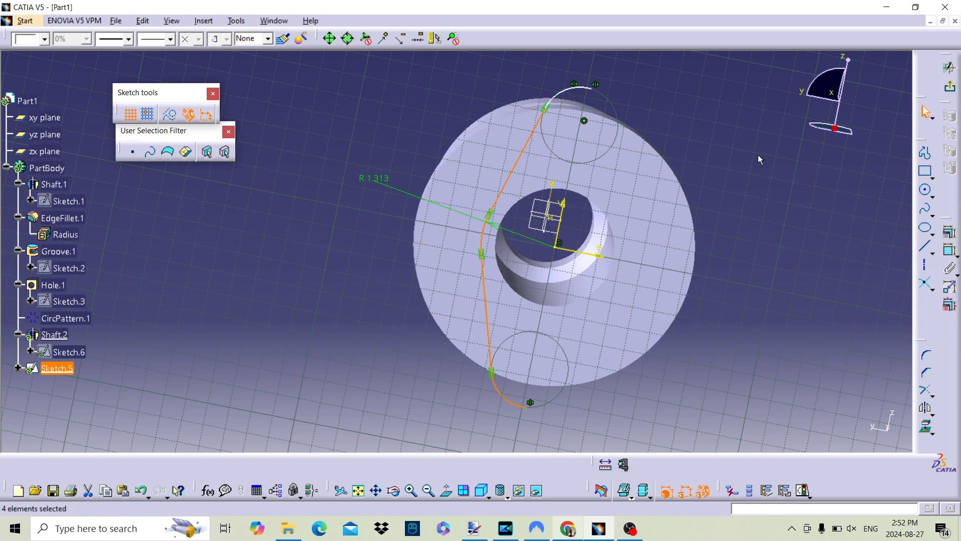
{"action": "left_click", "coordinate": [734, 227]}
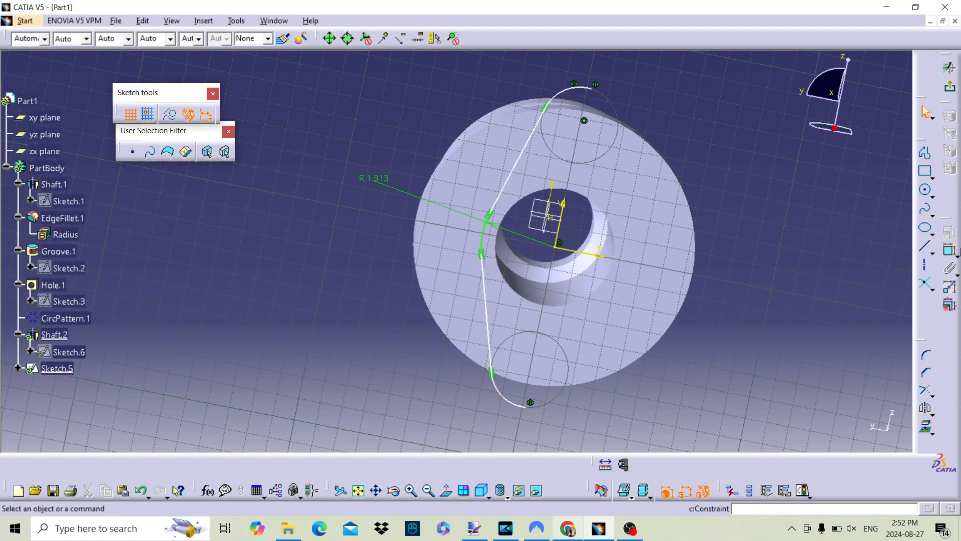
Dimension the lower arc's radius.
{"action": "left_click", "coordinate": [948, 250]}
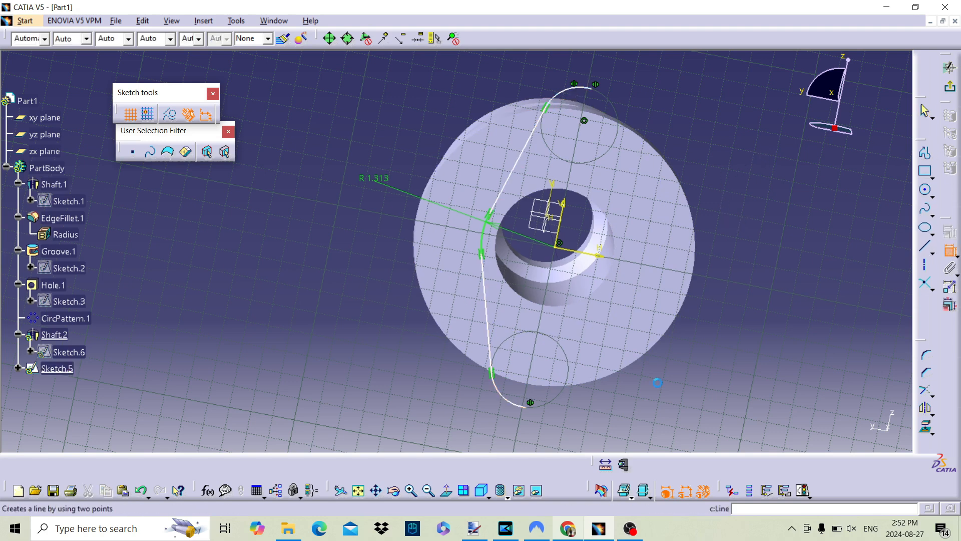
{"action": "left_click", "coordinate": [504, 399]}
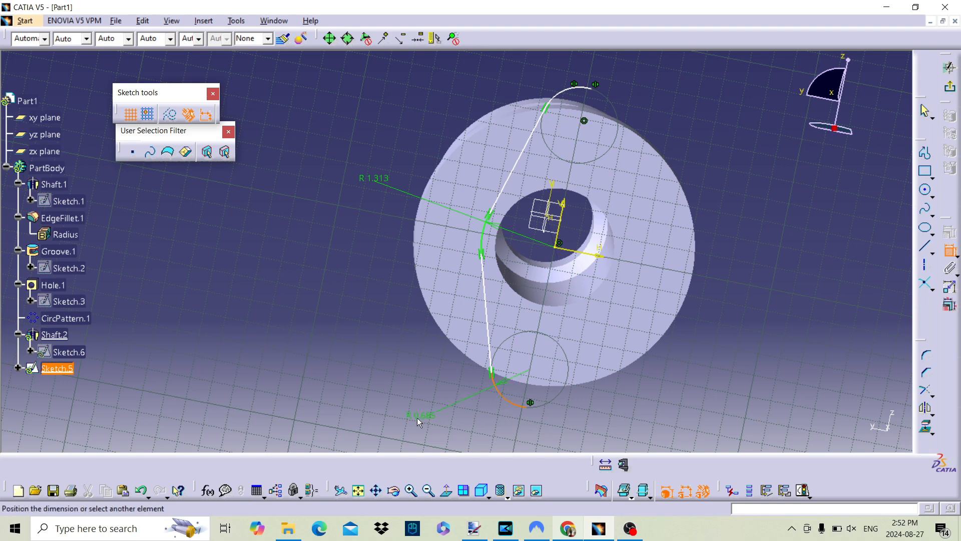
{"action": "left_click", "coordinate": [431, 424]}
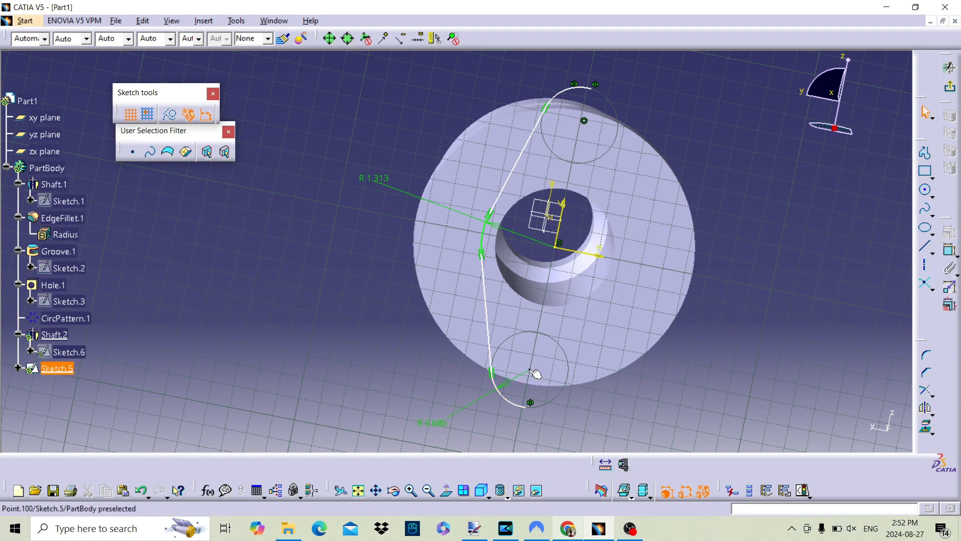
Constrain the lower arc's centre coincident with the sketch's vertical axis.
{"action": "left_click", "coordinate": [558, 233]}
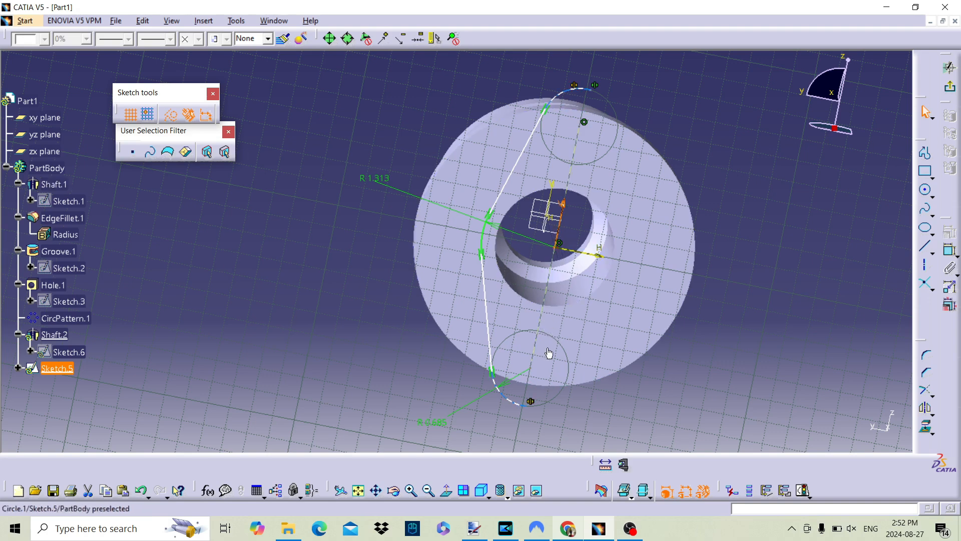
{"action": "left_click", "coordinate": [949, 253]}
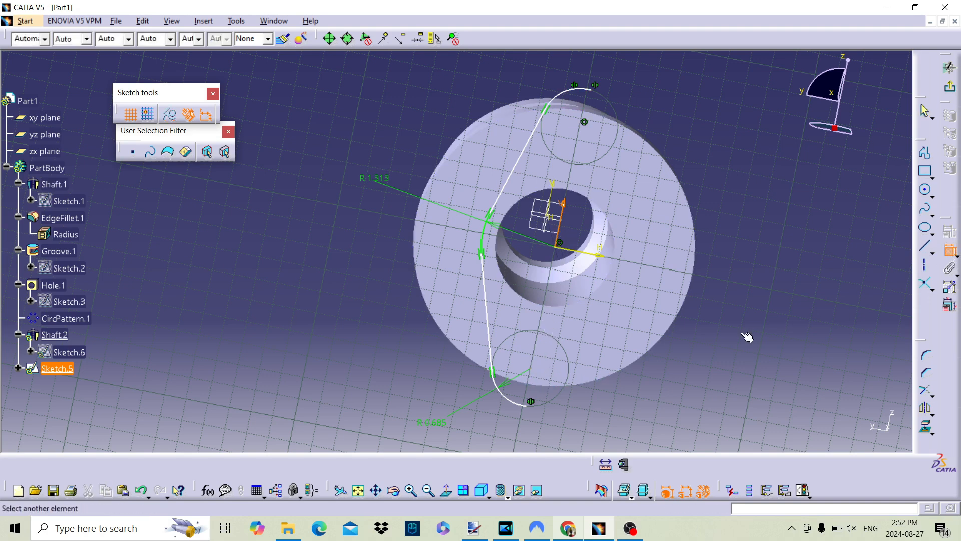
{"action": "right_click", "coordinate": [532, 369]}
{"action": "left_click", "coordinate": [576, 483]}
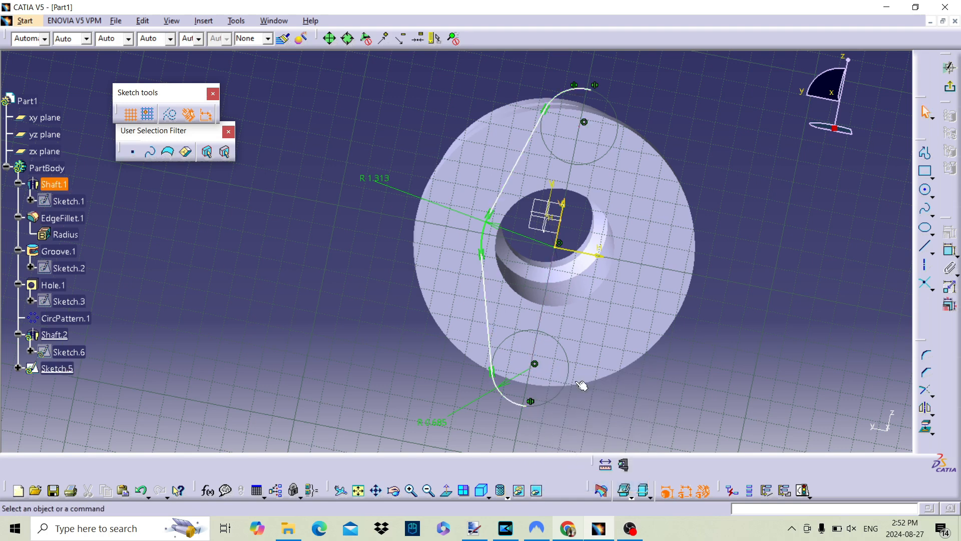
{"action": "left_click", "coordinate": [926, 395]}
{"action": "left_click", "coordinate": [510, 405]}
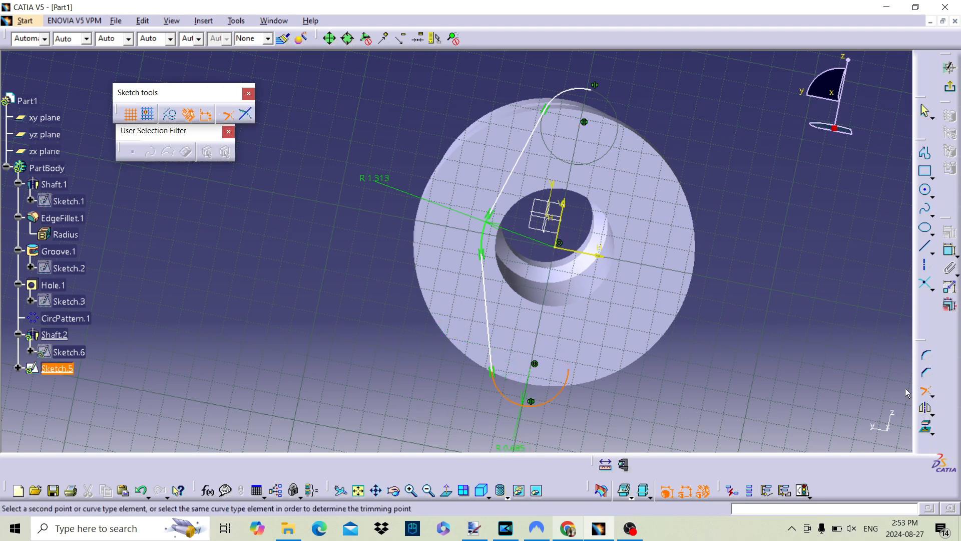
{"action": "key", "text": "Escape"}
Draw a short line along the vertical axis that crosses the free end of the lower arc.
{"action": "left_click", "coordinate": [927, 247]}
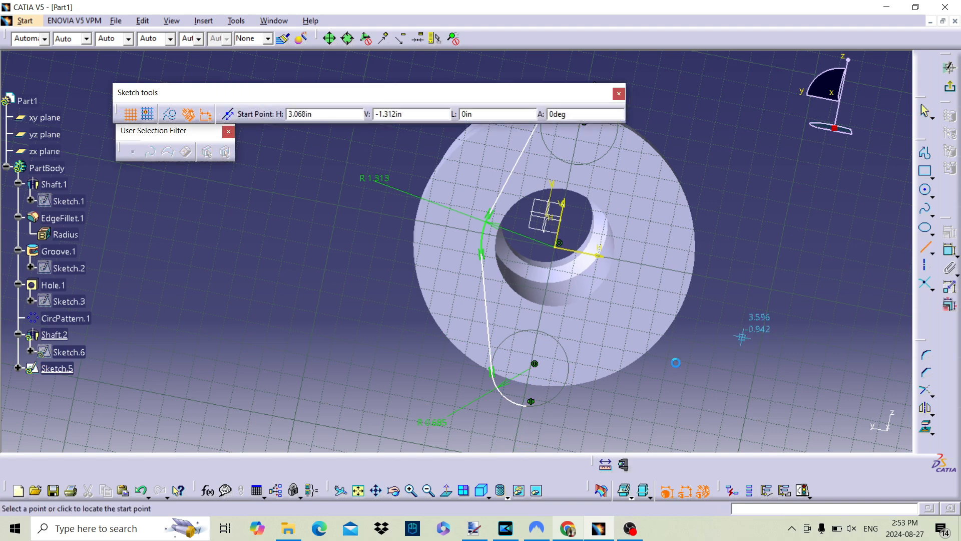
{"action": "left_click", "coordinate": [527, 390]}
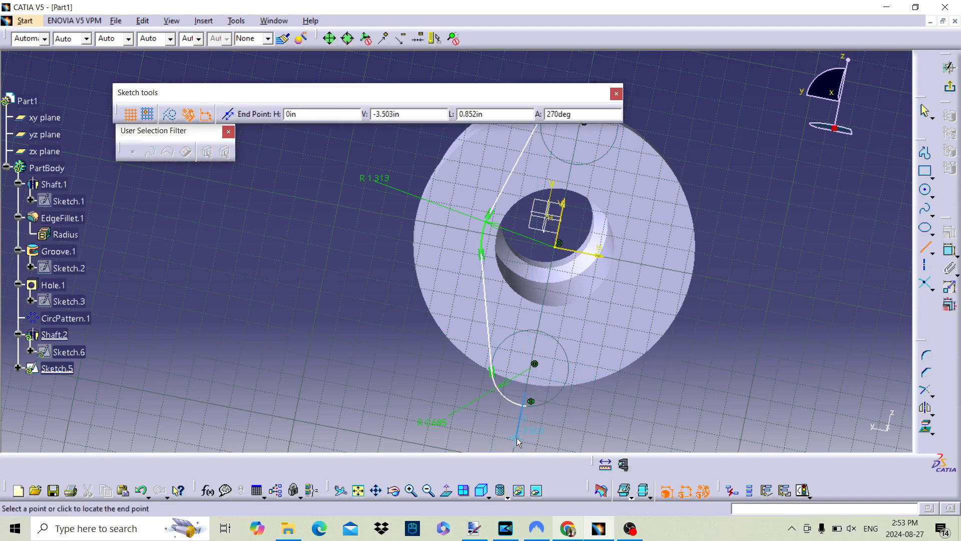
{"action": "left_click", "coordinate": [516, 428]}
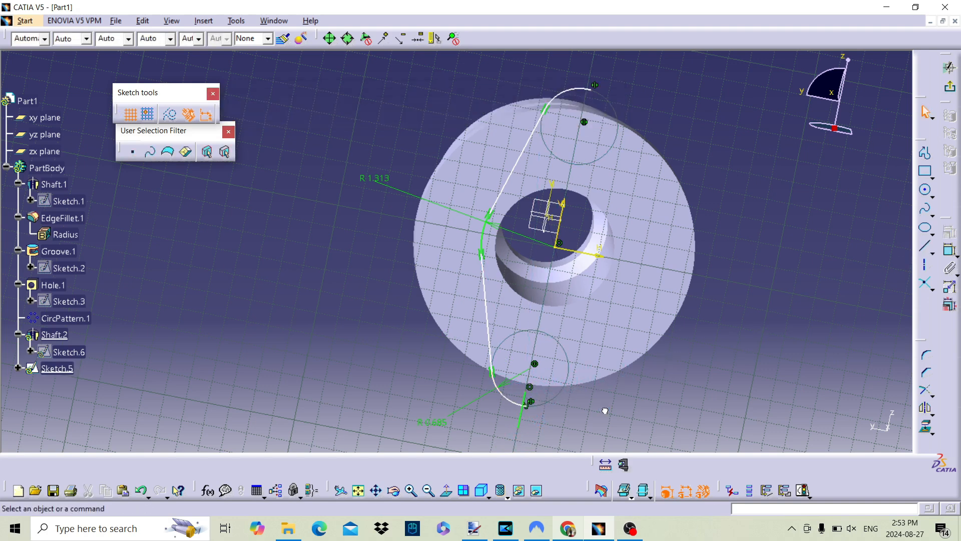
Trim the lower arc to the short vertical line and delete the remaining piece of that line.
{"action": "left_click", "coordinate": [926, 390]}
{"action": "left_click", "coordinate": [513, 401]}
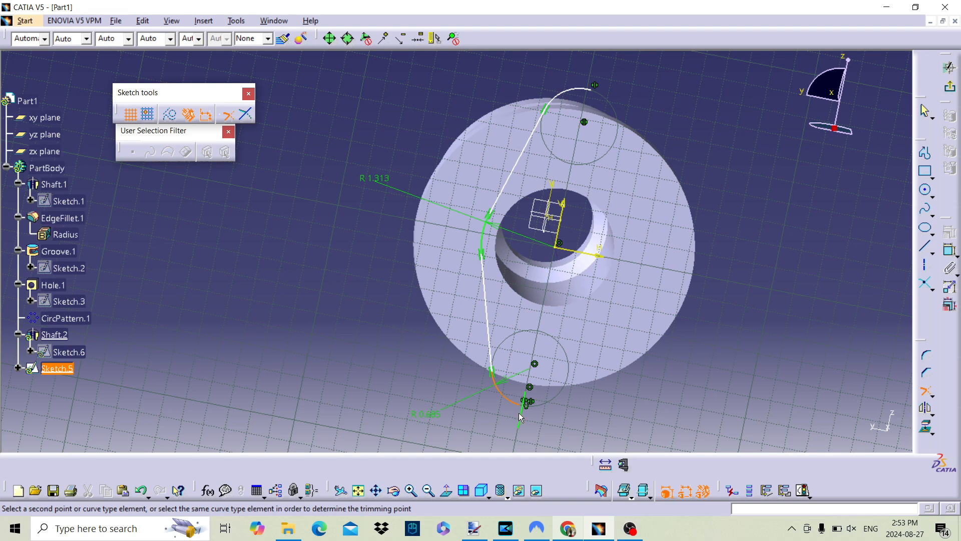
{"action": "left_click", "coordinate": [524, 415]}
{"action": "left_click", "coordinate": [517, 420]}
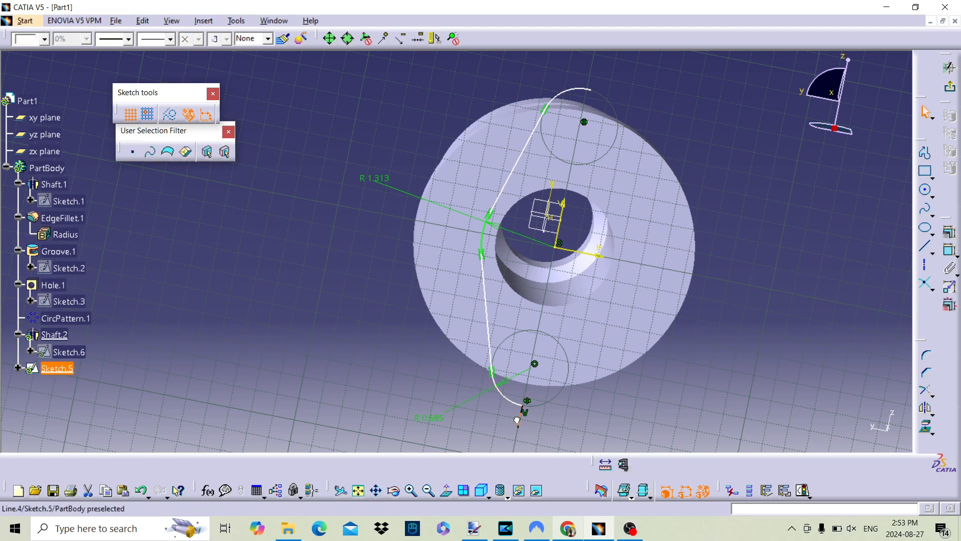
{"action": "key", "text": "Delete"}
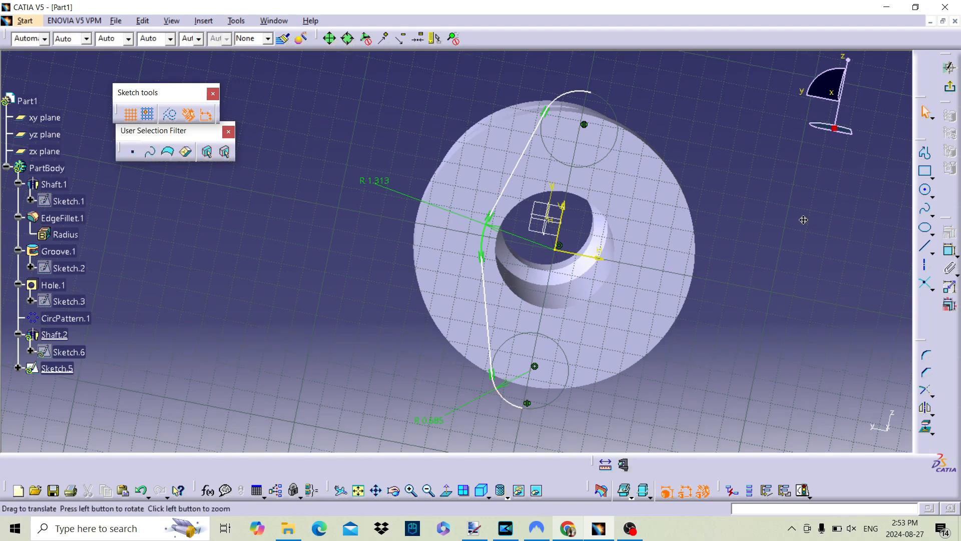
Draw a line about 0.5 in long along the vertical axis that crosses the free end of the upper arc.
{"action": "middle_click_drag", "start_coordinate": [800, 217], "coordinate": [807, 318]}
{"action": "left_click", "coordinate": [927, 248]}
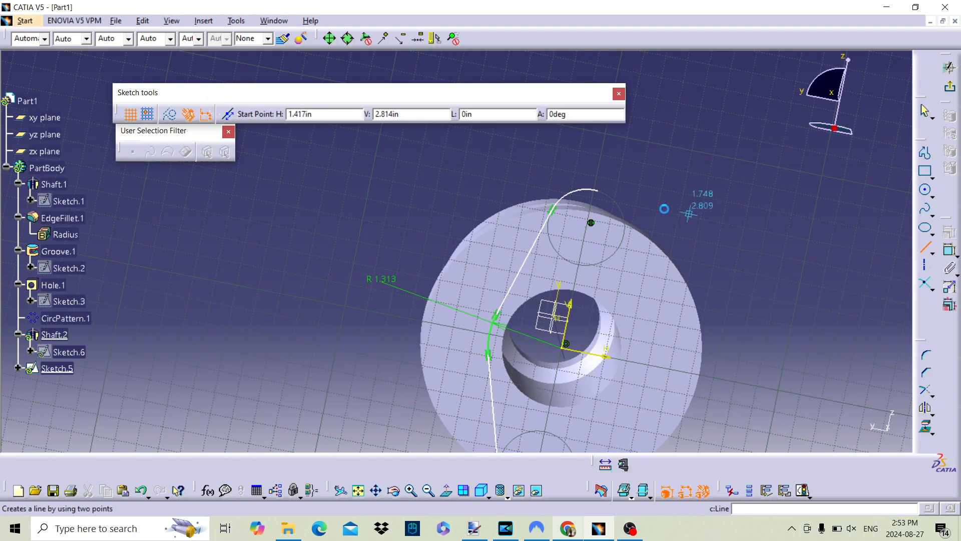
{"action": "left_click", "coordinate": [593, 199]}
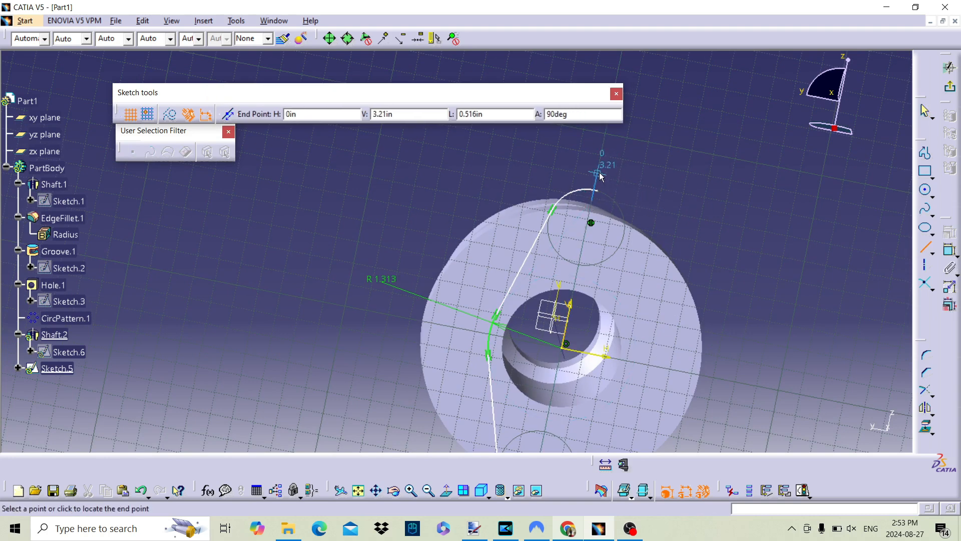
{"action": "left_click", "coordinate": [601, 173]}
Trim the upper arc to the short vertical line and delete the line's remaining piece.
{"action": "left_click", "coordinate": [926, 393]}
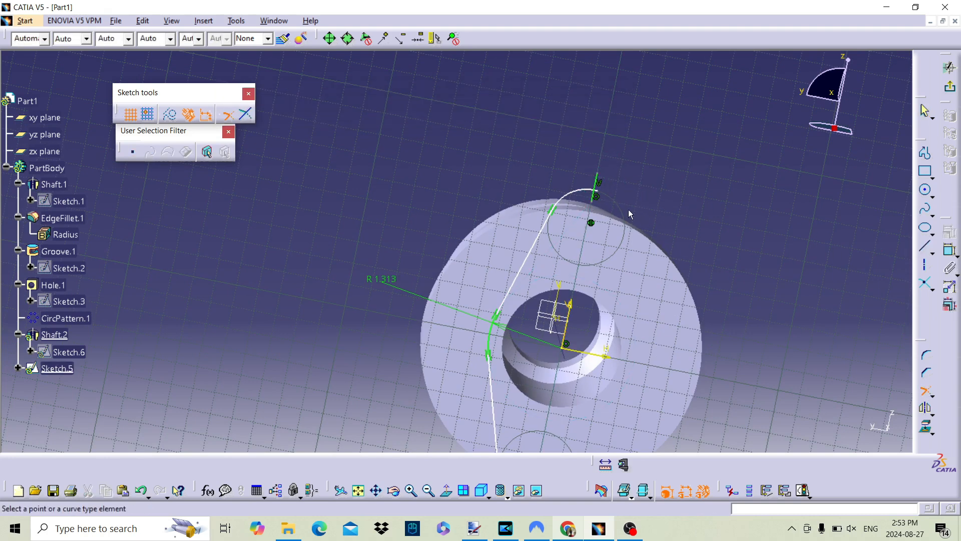
{"action": "left_click", "coordinate": [581, 195]}
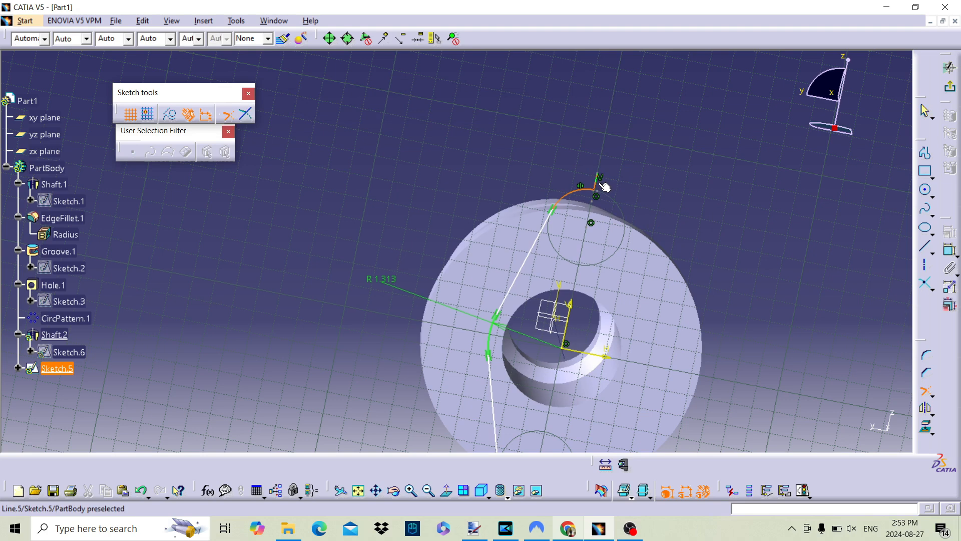
{"action": "left_click", "coordinate": [601, 186]}
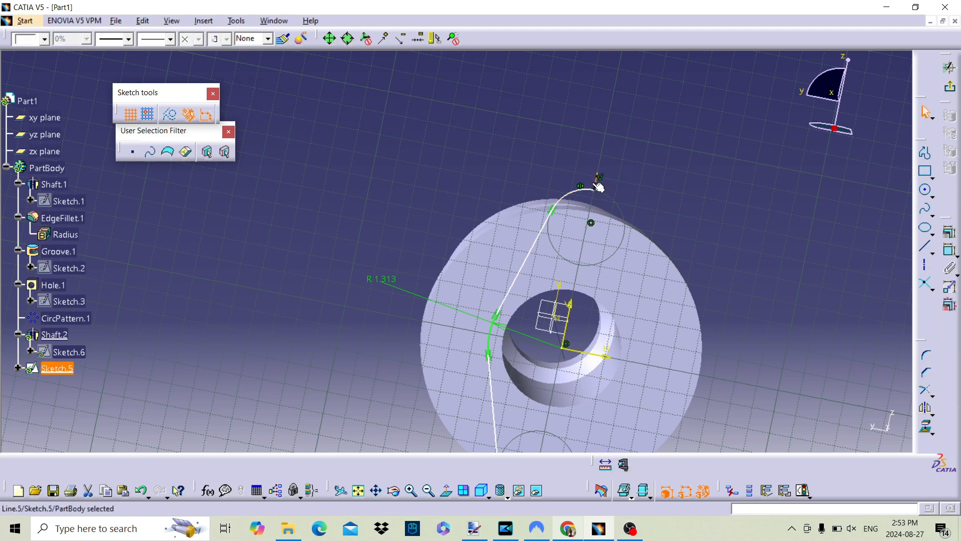
{"action": "middle_click_drag", "start_coordinate": [685, 218], "coordinate": [685, 275]}
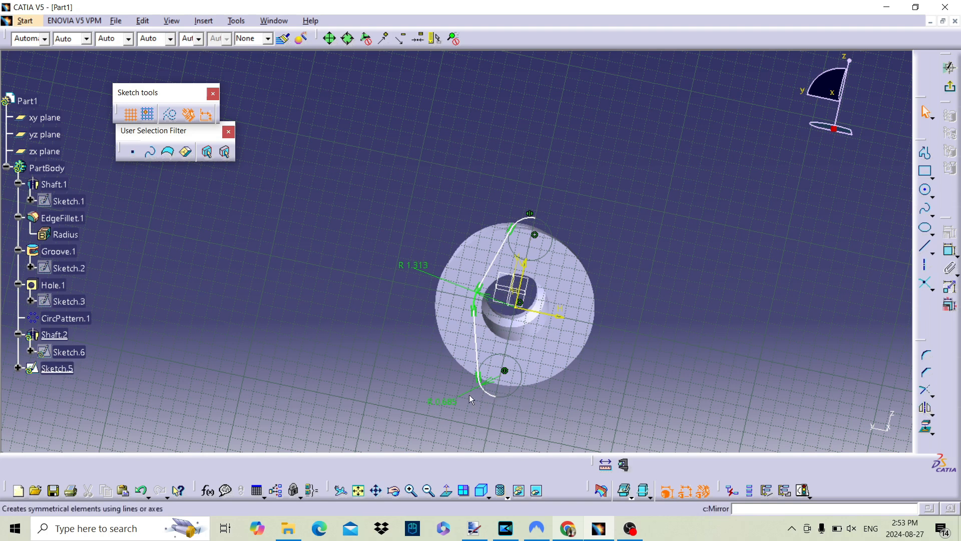
{"action": "left_click", "coordinate": [493, 395]}
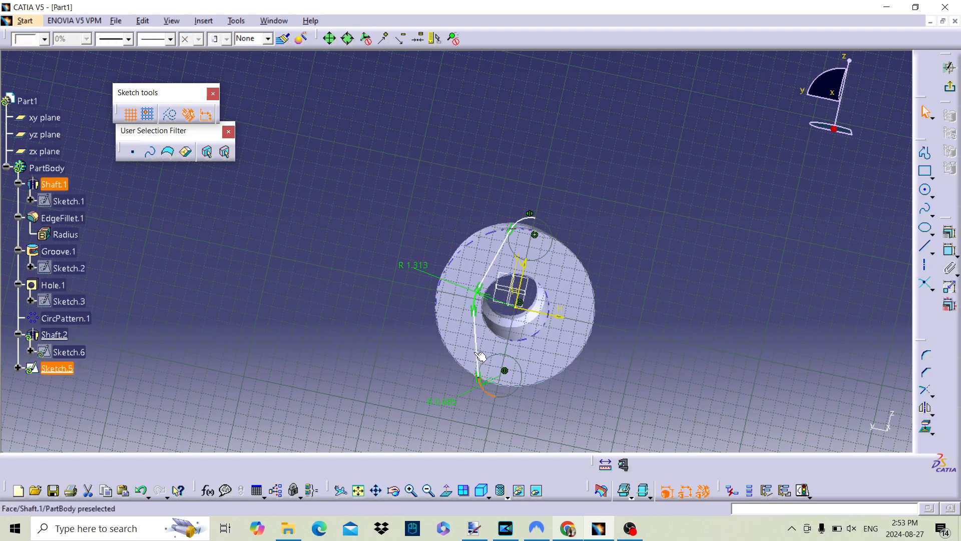
{"action": "left_click_drag", "start_coordinate": [491, 274], "coordinate": [517, 235]}
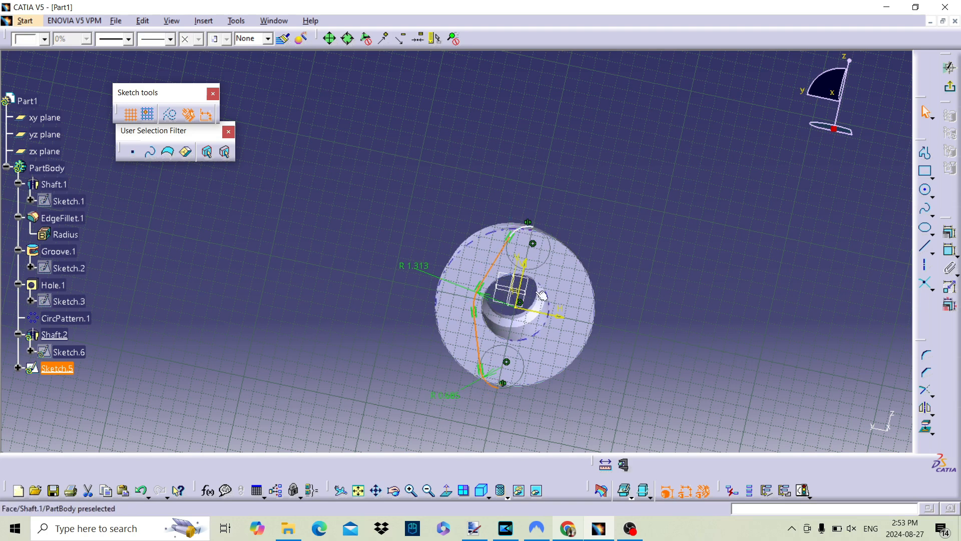
{"action": "left_click", "coordinate": [141, 490]}
Dimension the distance from the lower arc's centre to the sketch's horizontal axis.
{"action": "left_click", "coordinate": [950, 250]}
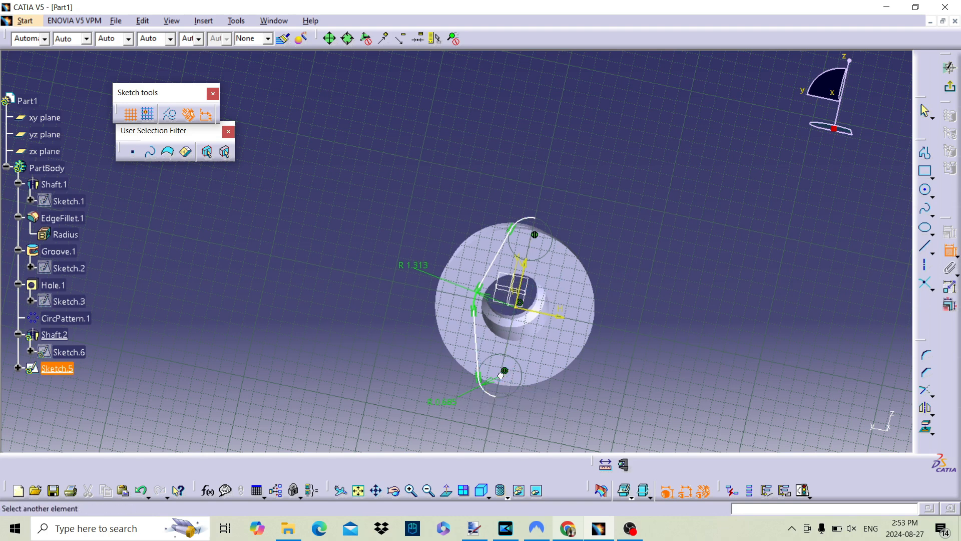
{"action": "left_click", "coordinate": [554, 316]}
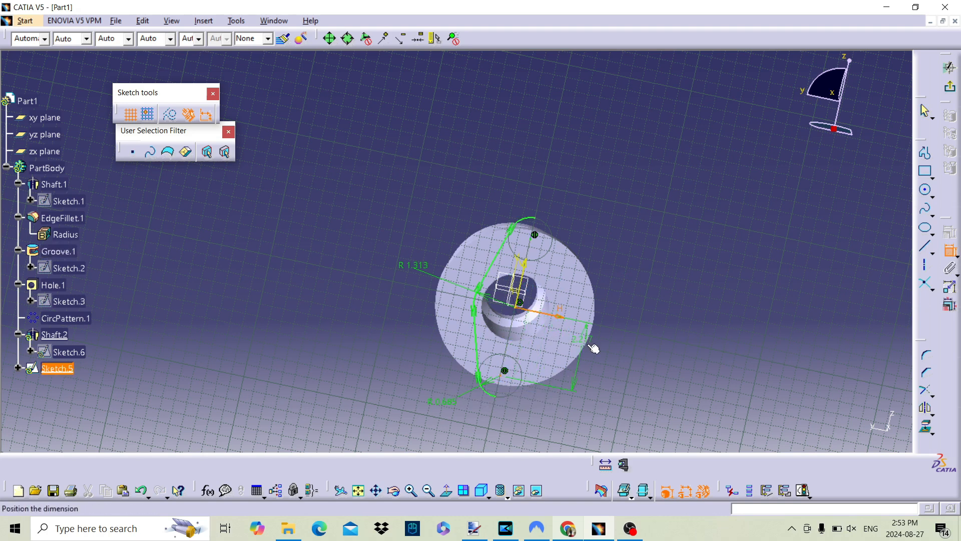
{"action": "left_click", "coordinate": [607, 367]}
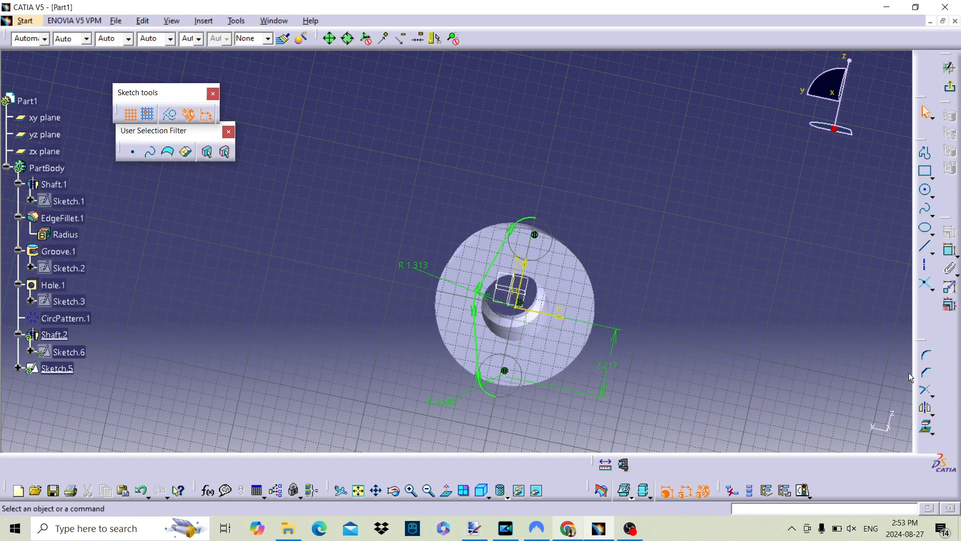
{"action": "left_click", "coordinate": [927, 408]}
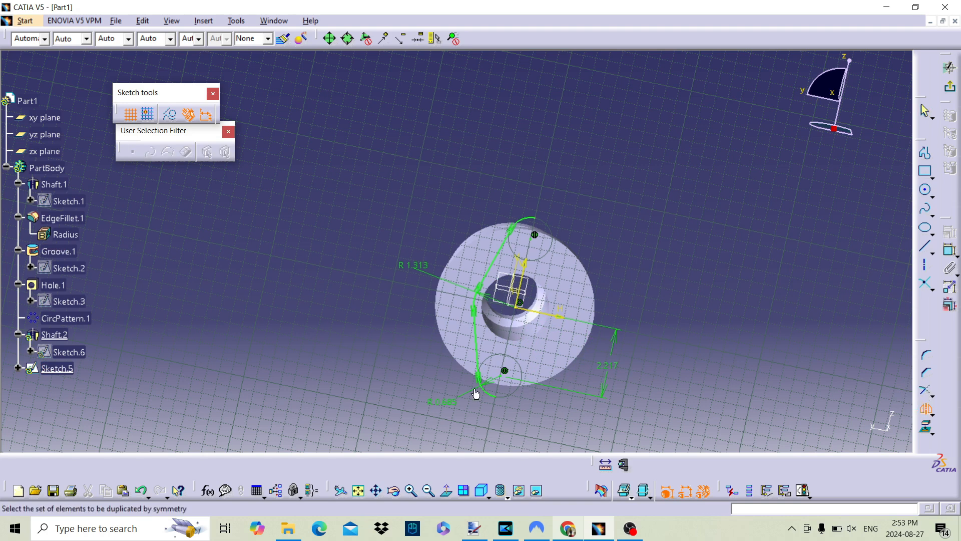
{"action": "left_click", "coordinate": [932, 414]}
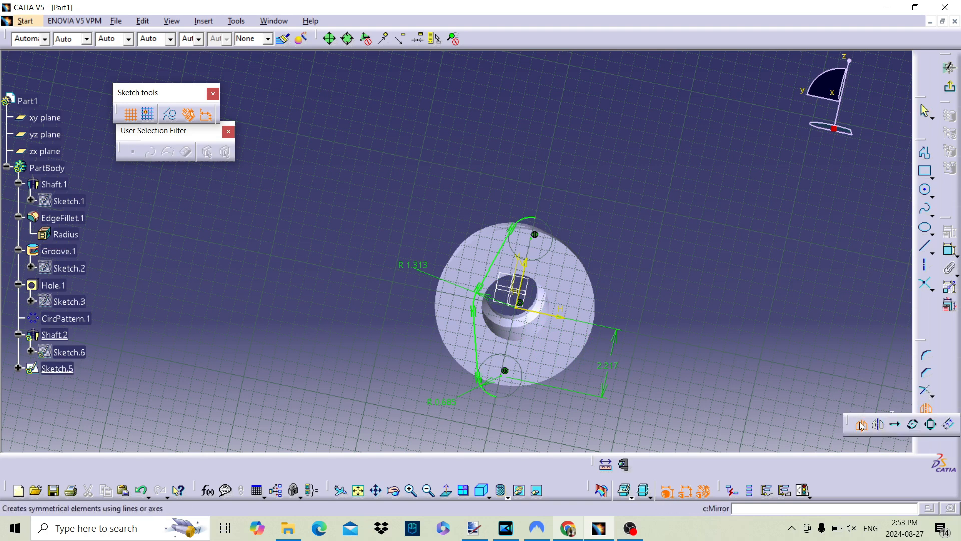
{"action": "key", "text": "Escape"}
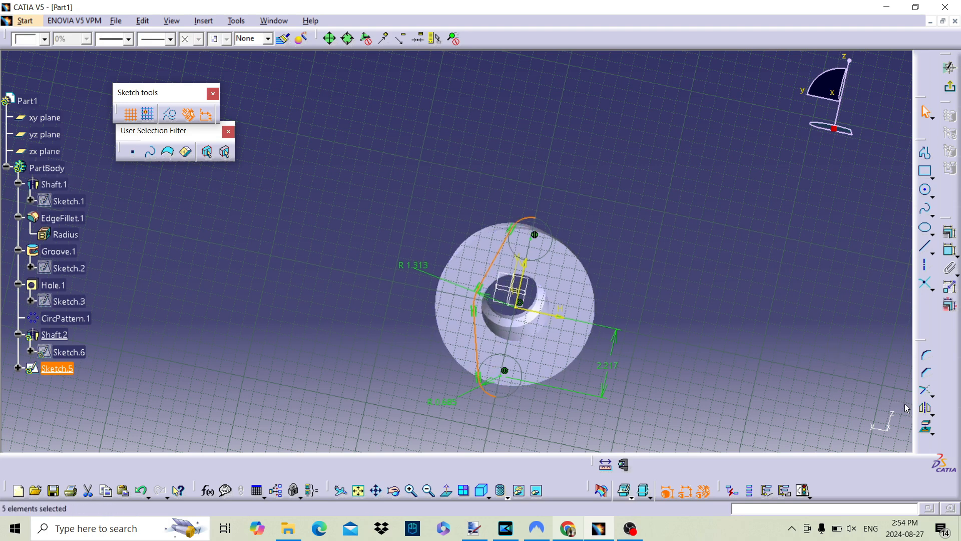
Mirror the five selected half-outline elements about the sketch's vertical axis to close the profile.
{"action": "left_click", "coordinate": [925, 409]}
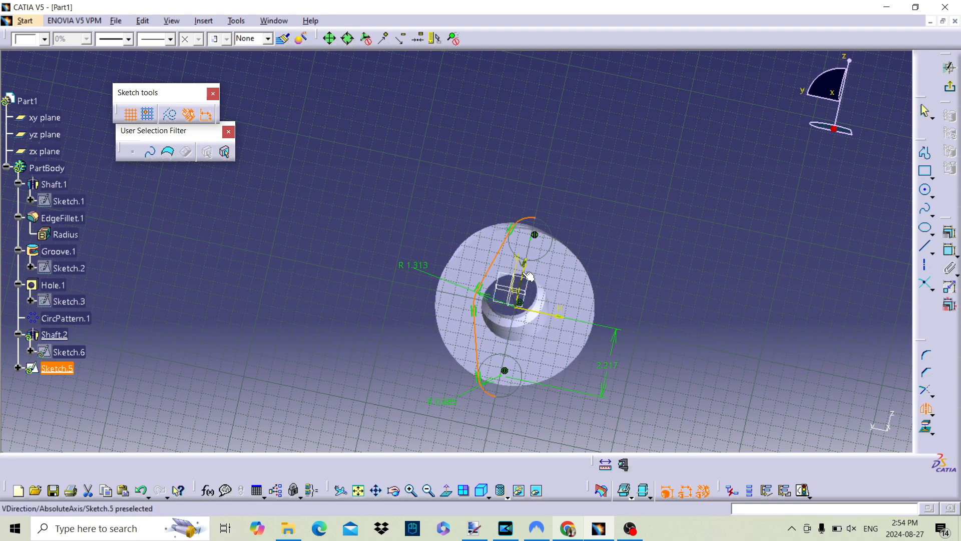
{"action": "left_click", "coordinate": [596, 315]}
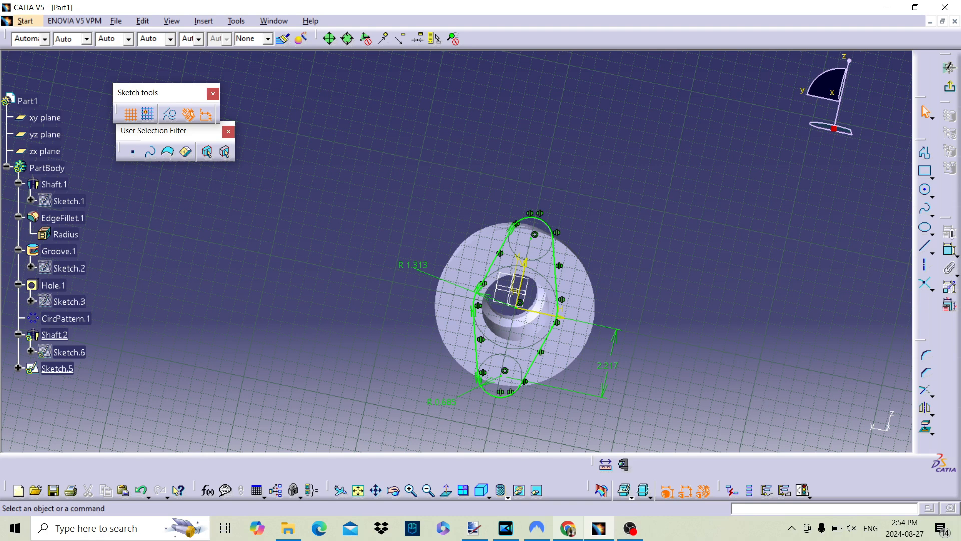
Leave the sketch and cut the flange to its closed outline with a 0.787 in deep pocket that removes the outer side.
{"action": "left_click", "coordinate": [949, 86]}
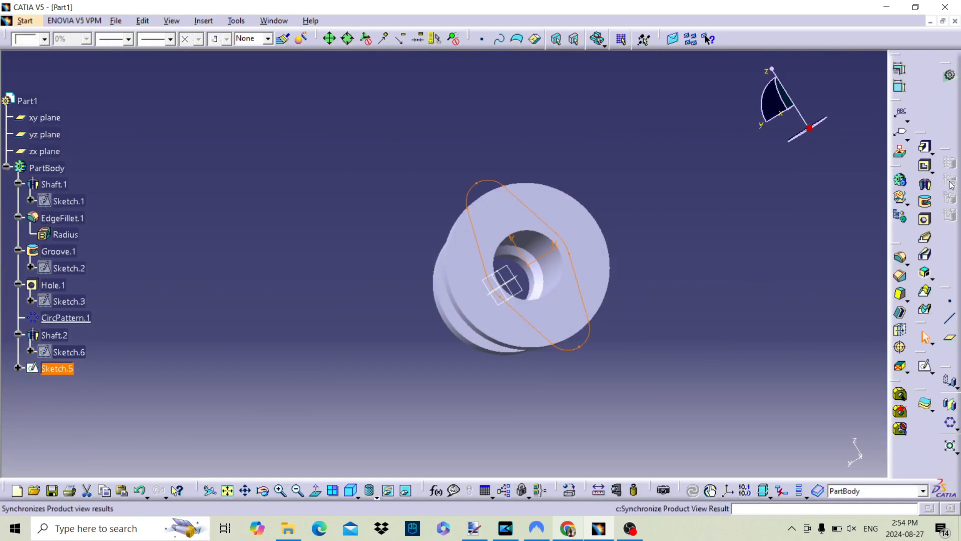
{"action": "left_click", "coordinate": [925, 166]}
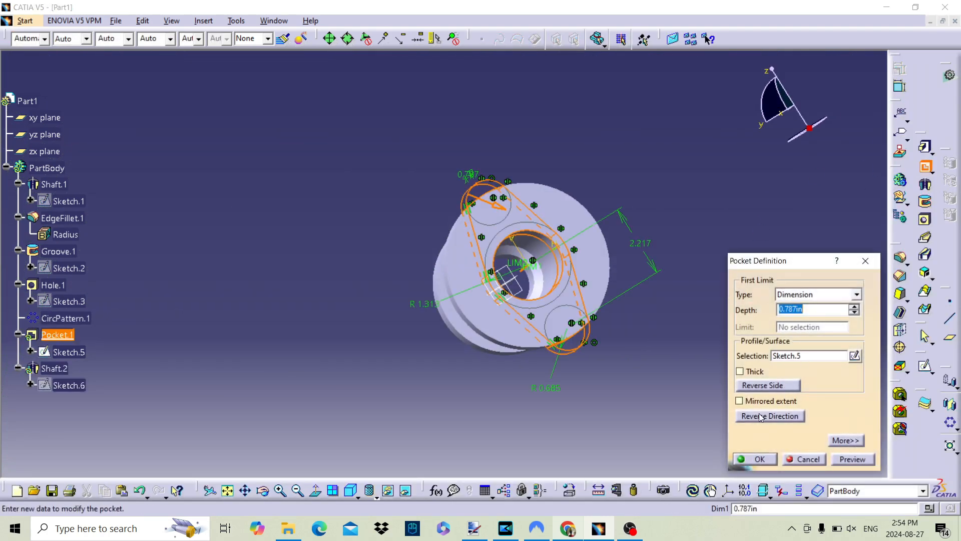
{"action": "left_click", "coordinate": [764, 386]}
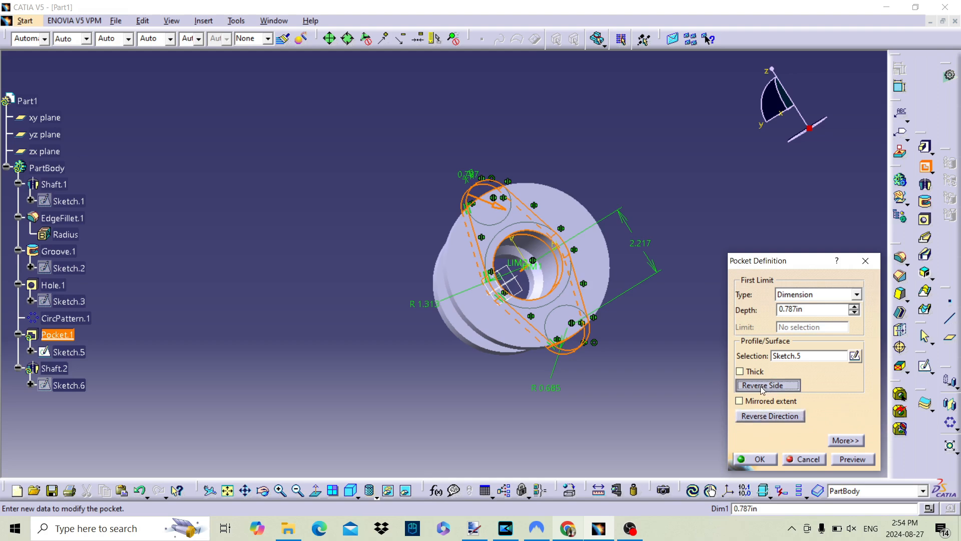
{"action": "left_click", "coordinate": [756, 459]}
{"action": "middle_click_drag", "start_coordinate": [602, 230], "coordinate": [561, 200]}
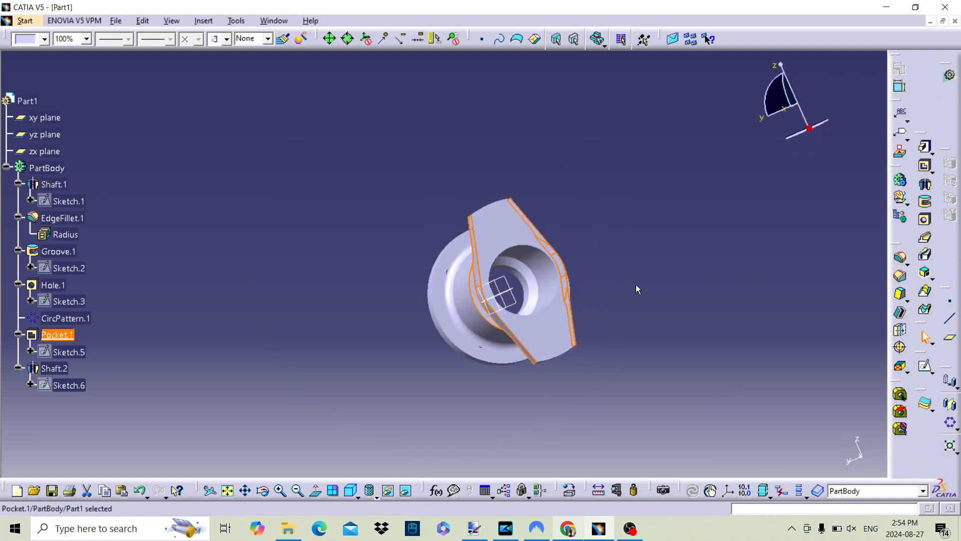
{"action": "left_click", "coordinate": [694, 295]}
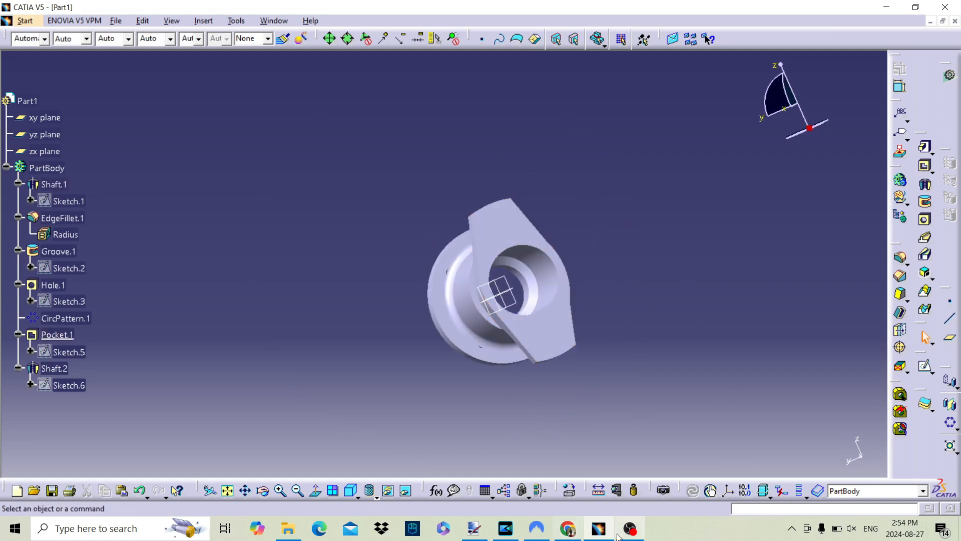
Save the part as Part1 in the Tutorial folder, overwriting the existing file.
{"action": "left_click", "coordinate": [117, 21]}
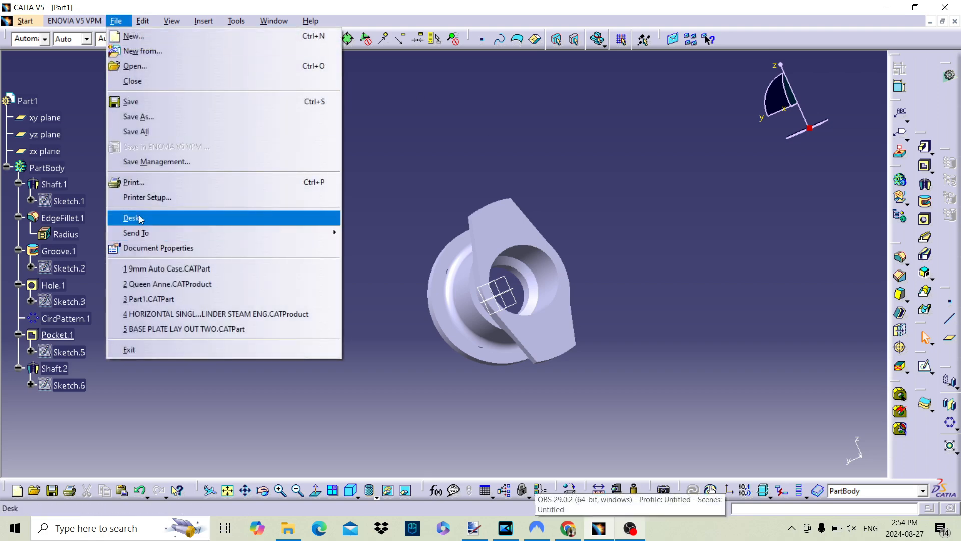
{"action": "left_click", "coordinate": [131, 102]}
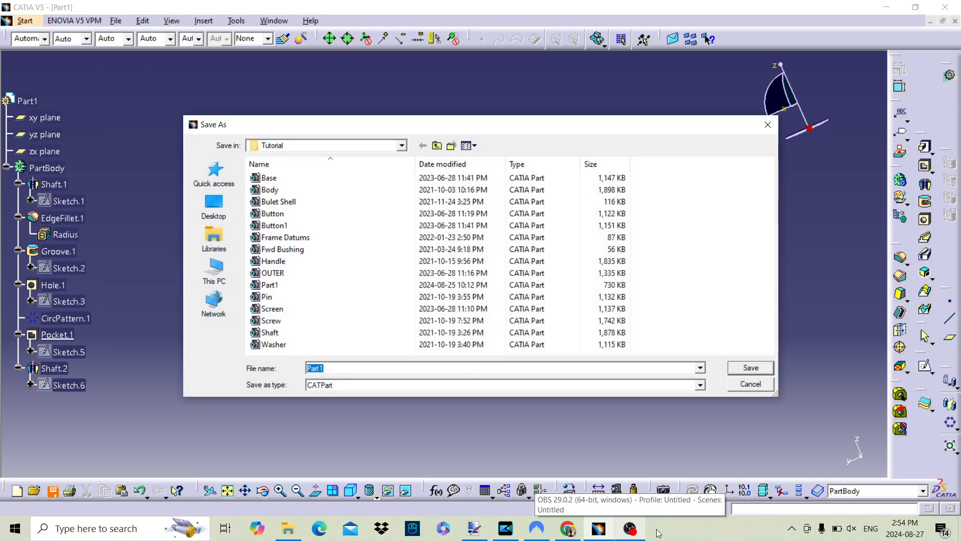
{"action": "left_click", "coordinate": [746, 368]}
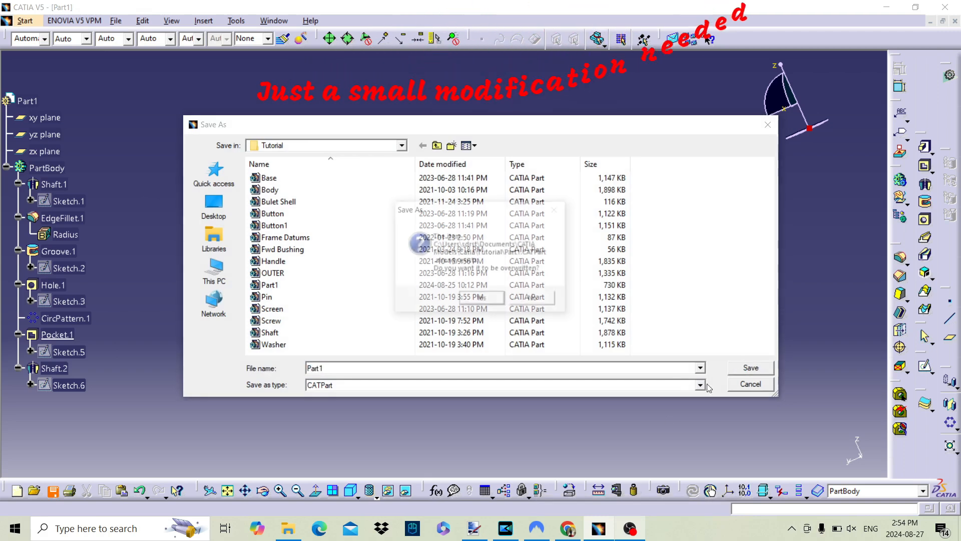
{"action": "left_click", "coordinate": [481, 299]}
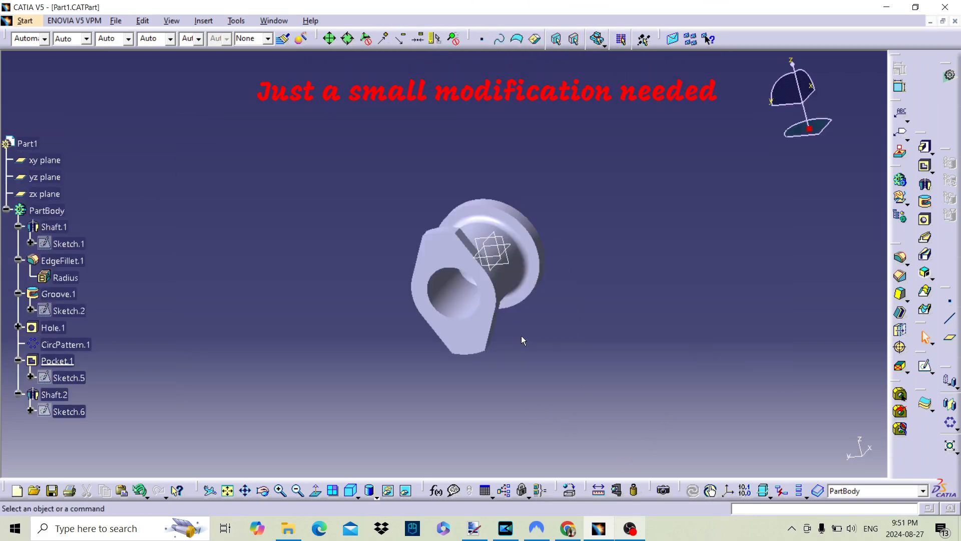
Set the radial height of the 0.5 in wide flange in the first shaft's sketch to 4 in and rebuild the part.
{"action": "mouse_move", "coordinate": [534, 277]}
{"action": "middle_mouse_down"}
{"action": "mouse_move", "coordinate": [523, 219]}
{"action": "mouse_move", "coordinate": [495, 265]}
{"action": "middle_mouse_up"}
{"action": "double_click", "coordinate": [80, 246]}
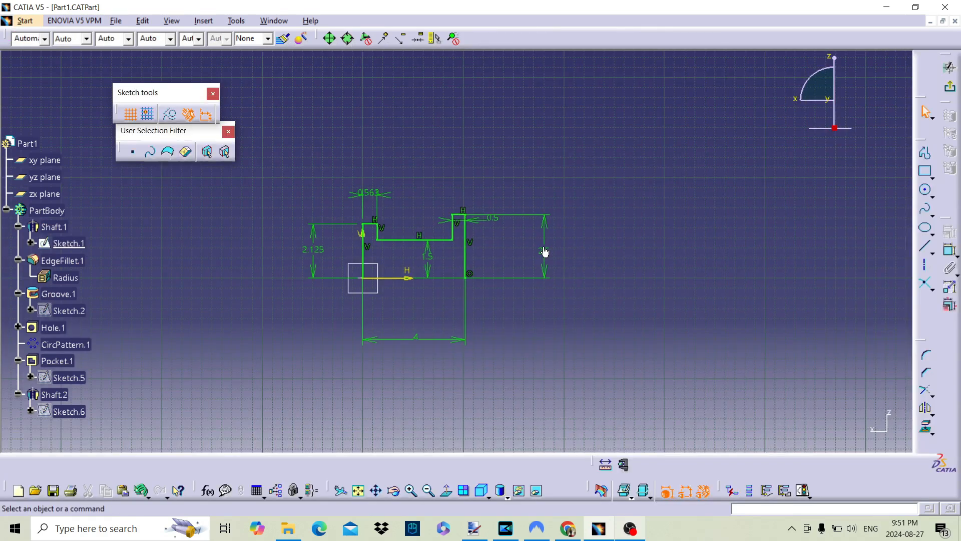
{"action": "double_click", "coordinate": [546, 250]}
{"action": "type", "text": "4"}
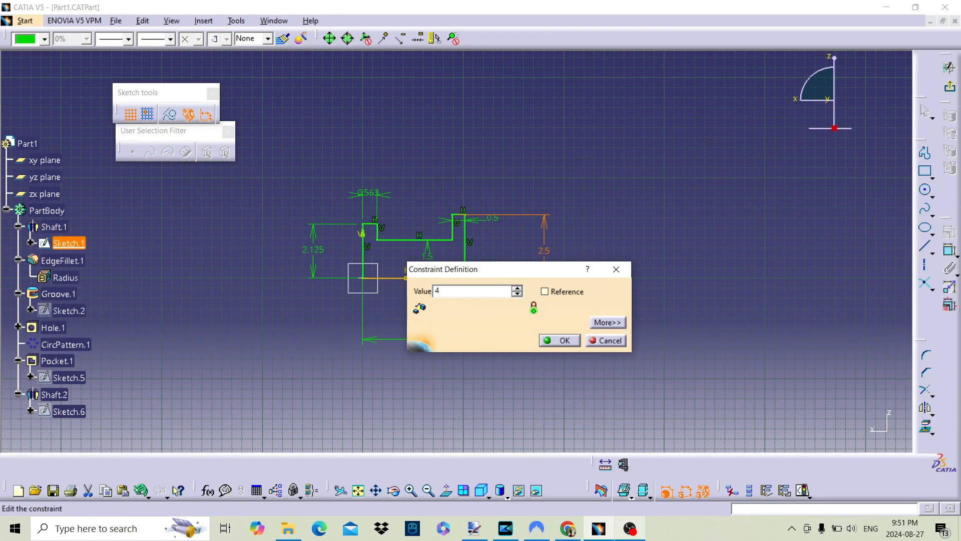
{"action": "key", "text": "Return"}
{"action": "left_click", "coordinate": [951, 89]}
{"action": "mouse_move", "coordinate": [521, 288]}
{"action": "middle_mouse_down"}
{"action": "mouse_move", "coordinate": [296, 268]}
{"action": "mouse_move", "coordinate": [569, 238]}
{"action": "mouse_move", "coordinate": [413, 375]}
{"action": "mouse_move", "coordinate": [359, 356]}
{"action": "mouse_move", "coordinate": [505, 284]}
{"action": "middle_mouse_up"}
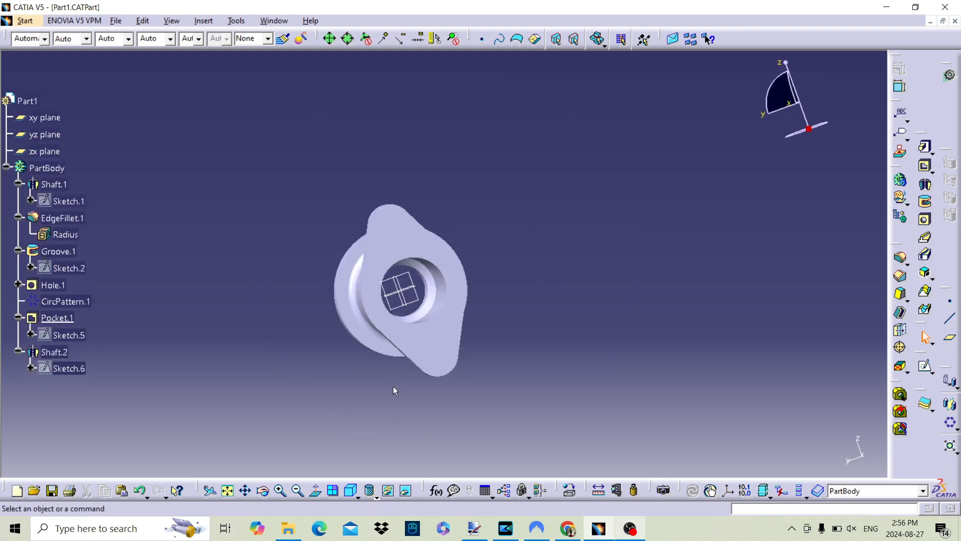
Start a hole on the lobed flange's outer face and constrain its centre point coincident with the positioning sketch's vertical axis.
{"action": "middle_click_drag", "start_coordinate": [392, 389], "coordinate": [625, 270]}
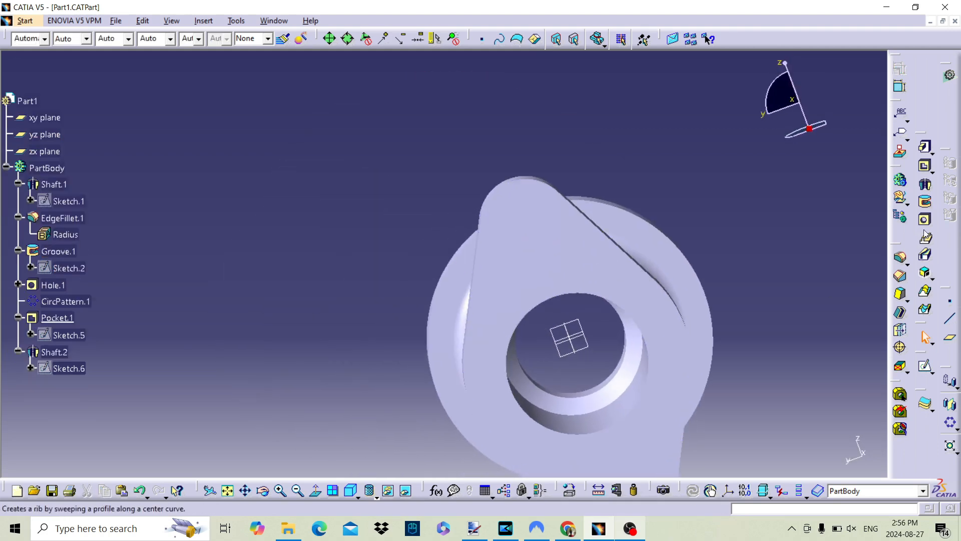
{"action": "left_click", "coordinate": [547, 260]}
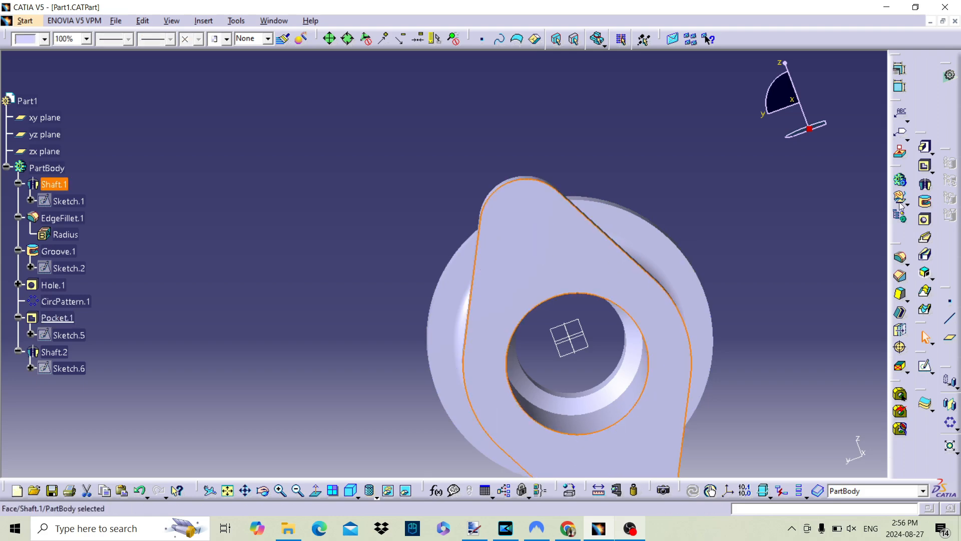
{"action": "left_click", "coordinate": [926, 223]}
{"action": "left_click", "coordinate": [537, 233]}
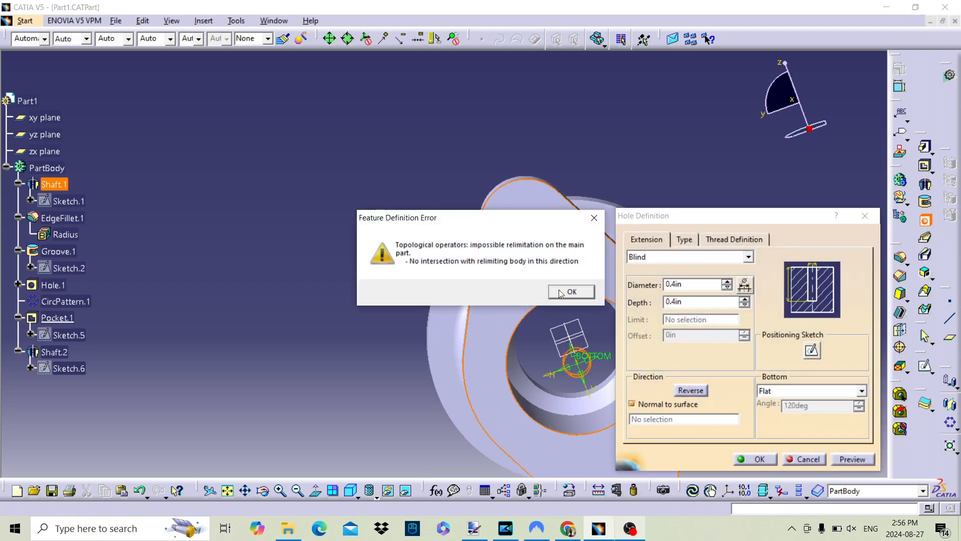
{"action": "left_click", "coordinate": [572, 291]}
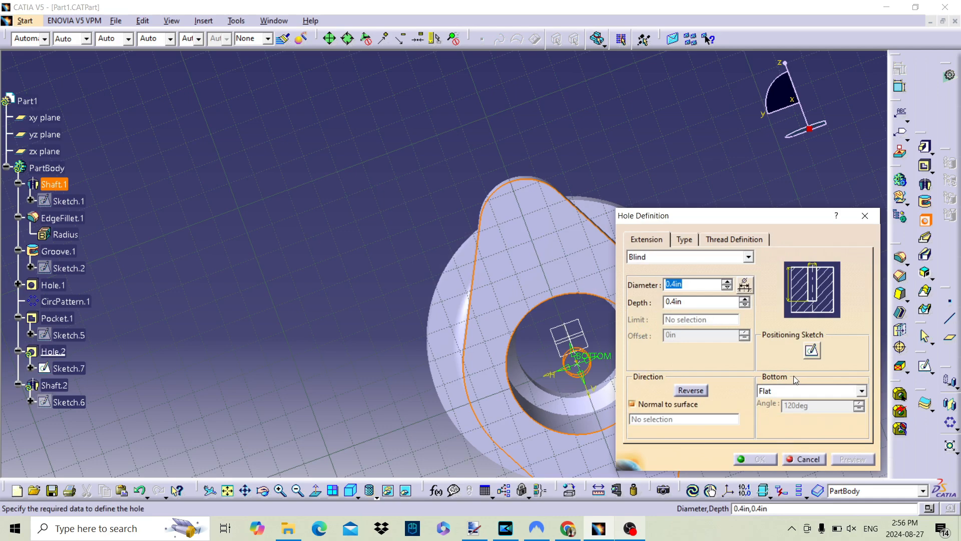
{"action": "left_click", "coordinate": [811, 351]}
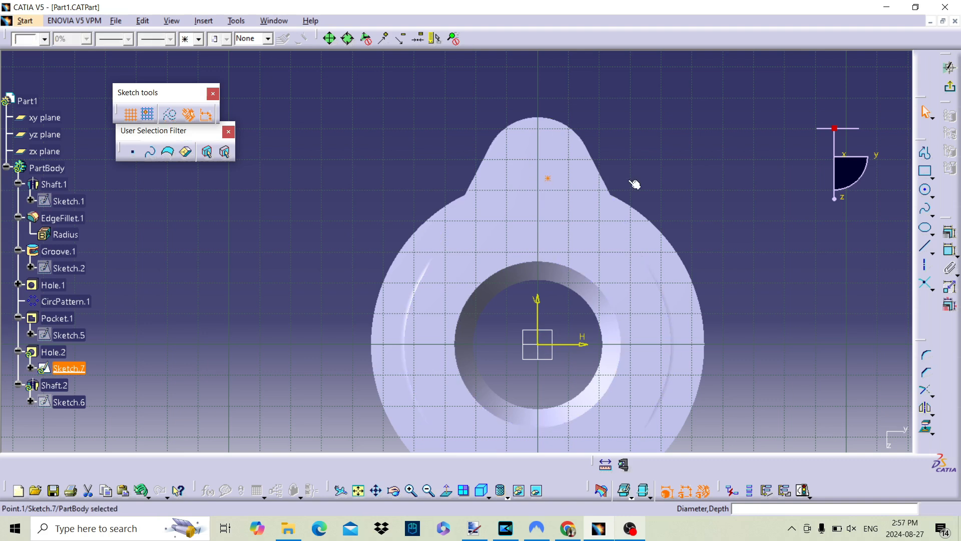
{"action": "left_click", "coordinate": [926, 248]}
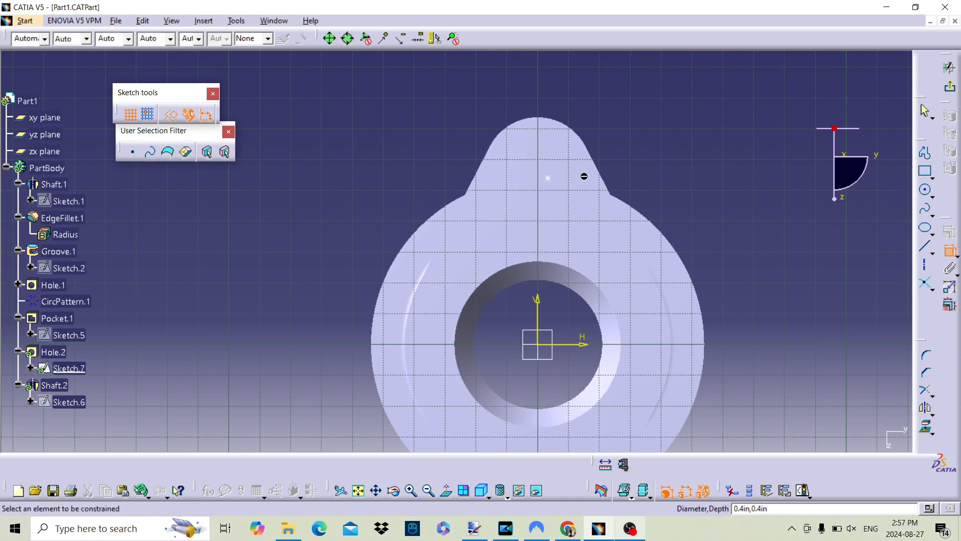
{"action": "left_click", "coordinate": [547, 179]}
{"action": "left_click", "coordinate": [538, 323]}
{"action": "right_click", "coordinate": [536, 320]}
{"action": "left_click", "coordinate": [573, 404]}
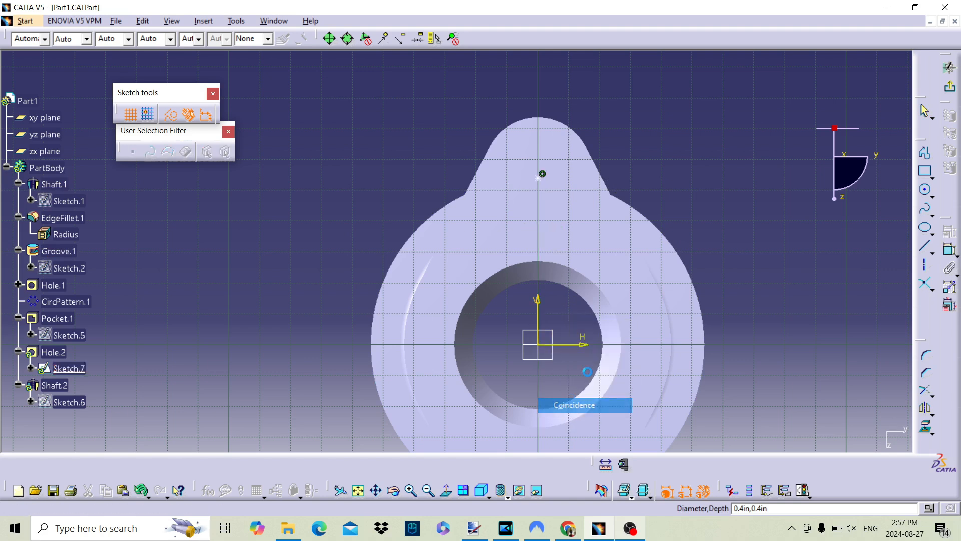
Make the hole's centre point concentric with the rounded end of the flange lobe.
{"action": "left_click", "coordinate": [540, 177]}
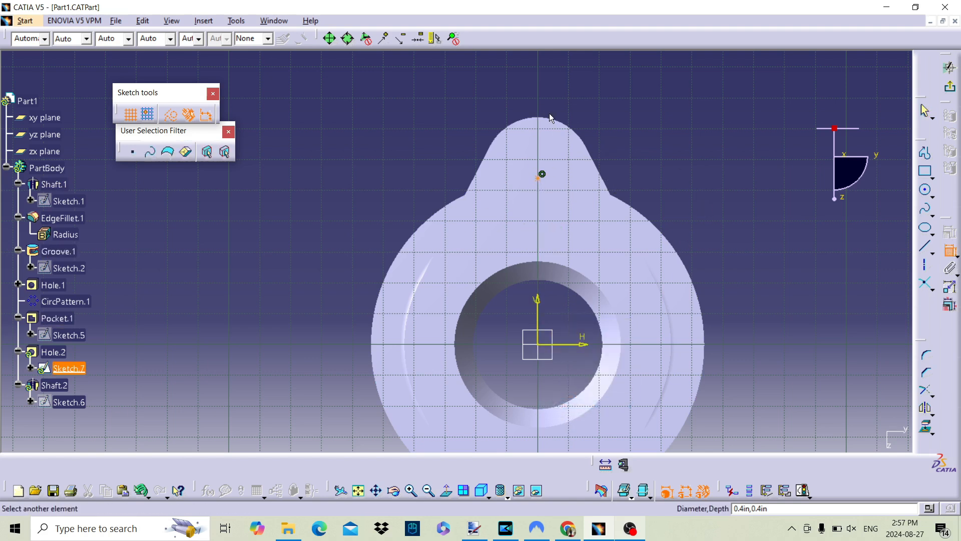
{"action": "left_click", "coordinate": [550, 118]}
{"action": "right_click", "coordinate": [550, 118]}
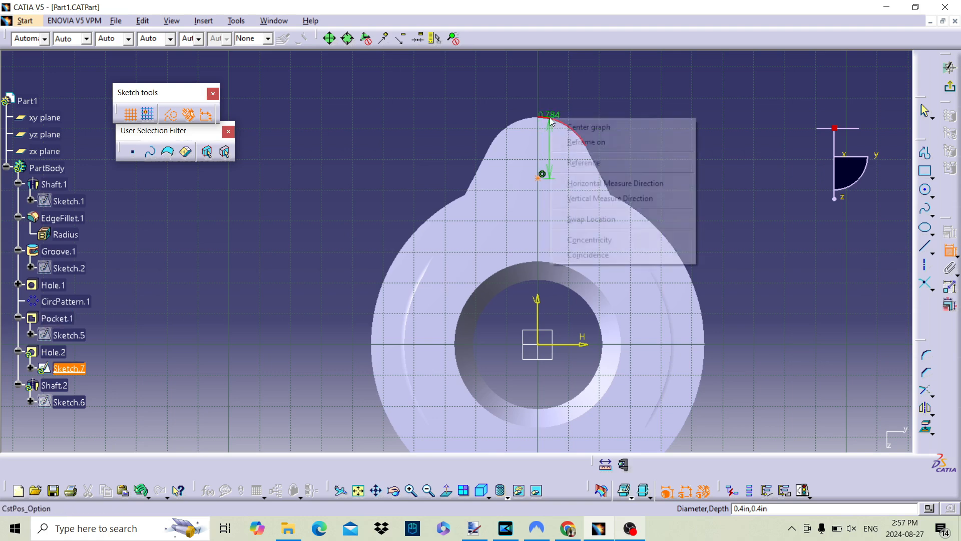
{"action": "left_click", "coordinate": [583, 241]}
{"action": "middle_click_drag", "start_coordinate": [664, 266], "coordinate": [635, 136]}
{"action": "mouse_move", "coordinate": [664, 379]}
{"action": "middle_mouse_down"}
{"action": "mouse_move", "coordinate": [687, 388]}
{"action": "mouse_move", "coordinate": [686, 426]}
{"action": "middle_mouse_up"}
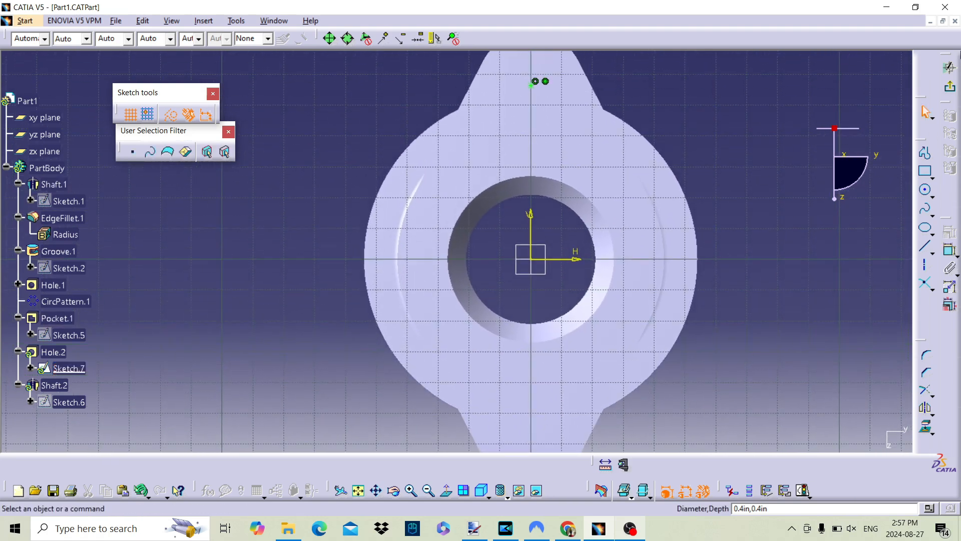
Leave the positioning sketch and create the 0.4 in diameter hole with an Up To Next extension.
{"action": "left_click", "coordinate": [950, 90]}
{"action": "middle_click_drag", "start_coordinate": [453, 251], "coordinate": [445, 154]}
{"action": "left_click", "coordinate": [756, 460]}
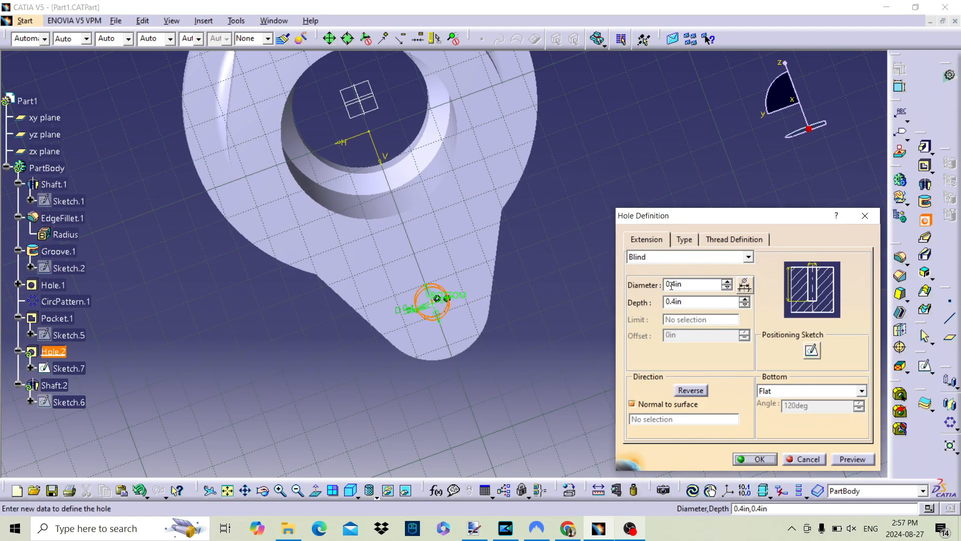
{"action": "left_click", "coordinate": [748, 257]}
{"action": "left_click", "coordinate": [668, 276]}
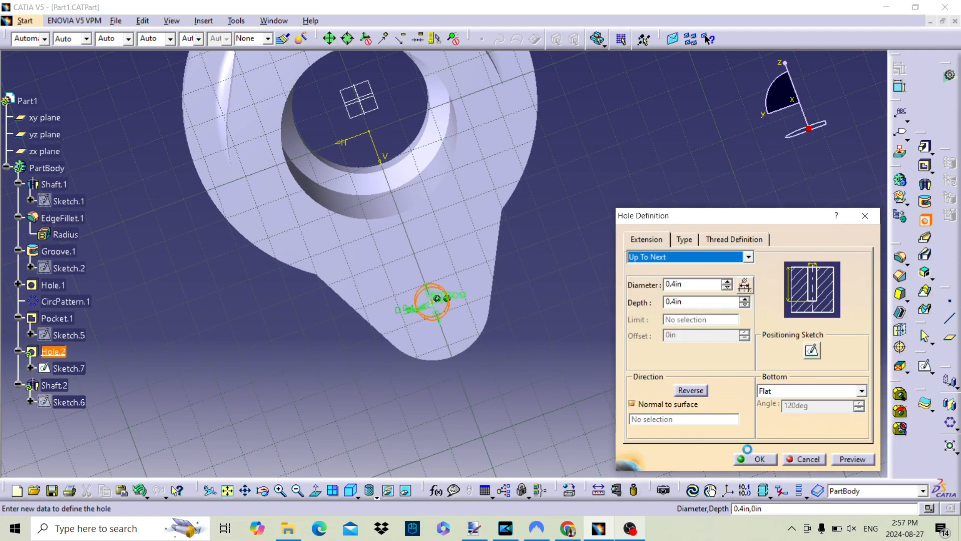
{"action": "left_click", "coordinate": [751, 459]}
{"action": "middle_click_drag", "start_coordinate": [553, 281], "coordinate": [609, 212]}
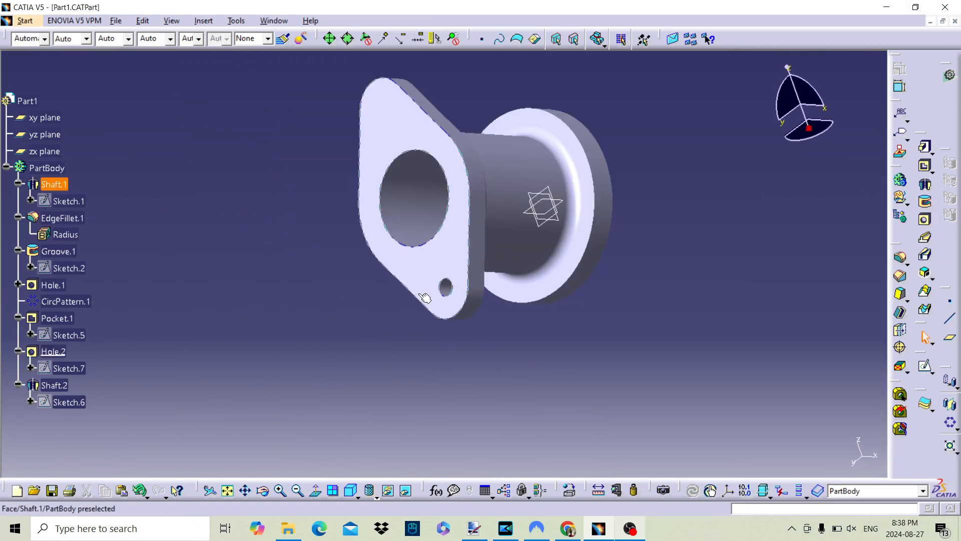
Mirror the lobe hole about the xy plane onto the opposite flange lobe.
{"action": "left_click", "coordinate": [59, 350]}
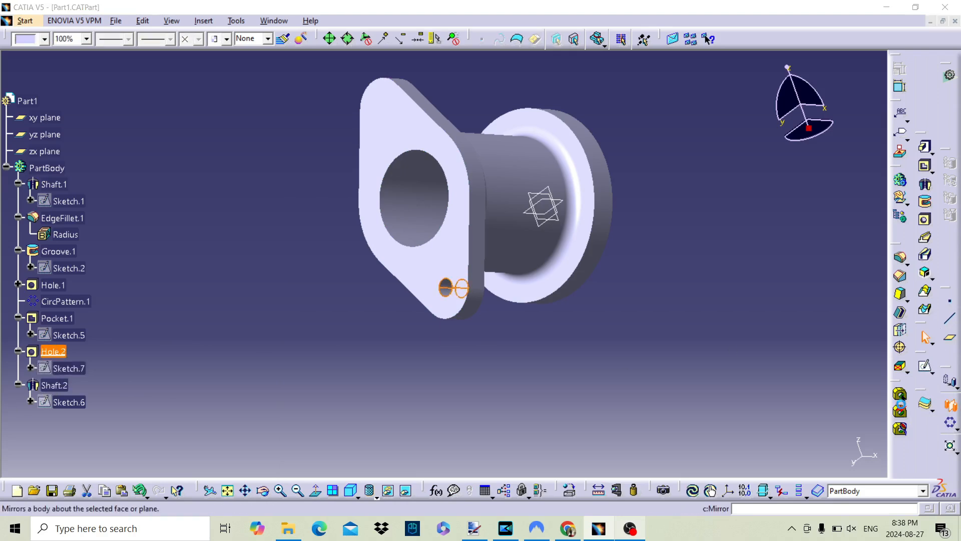
{"action": "left_click", "coordinate": [950, 405]}
{"action": "left_click", "coordinate": [554, 226]}
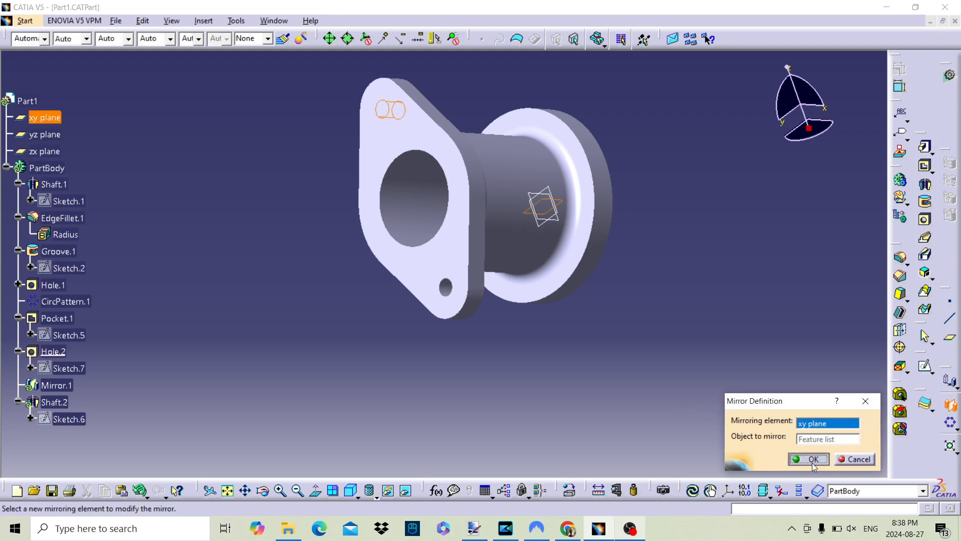
{"action": "left_click", "coordinate": [808, 459]}
{"action": "middle_click_drag", "start_coordinate": [178, 291], "coordinate": [429, 152]}
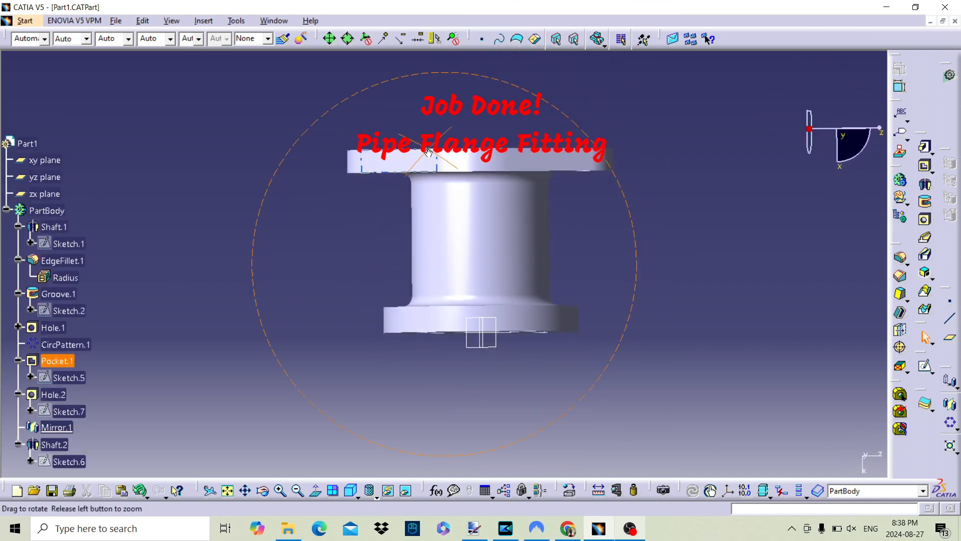
Examine the finished fitting from several sides shaded with edges and hidden edges, and return it to plain shading.
{"action": "left_click", "coordinate": [376, 495]}
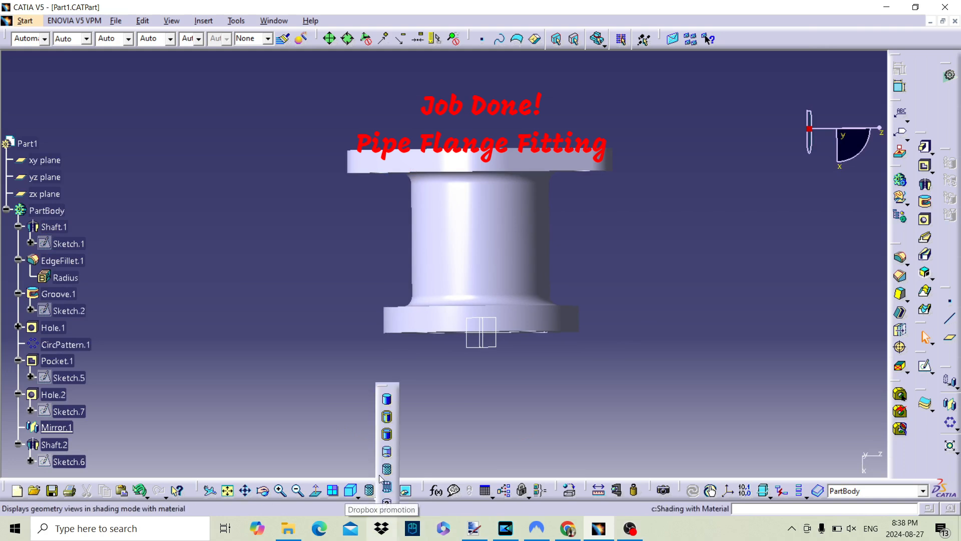
{"action": "left_click", "coordinate": [386, 459]}
{"action": "middle_click_drag", "start_coordinate": [510, 290], "coordinate": [380, 289]}
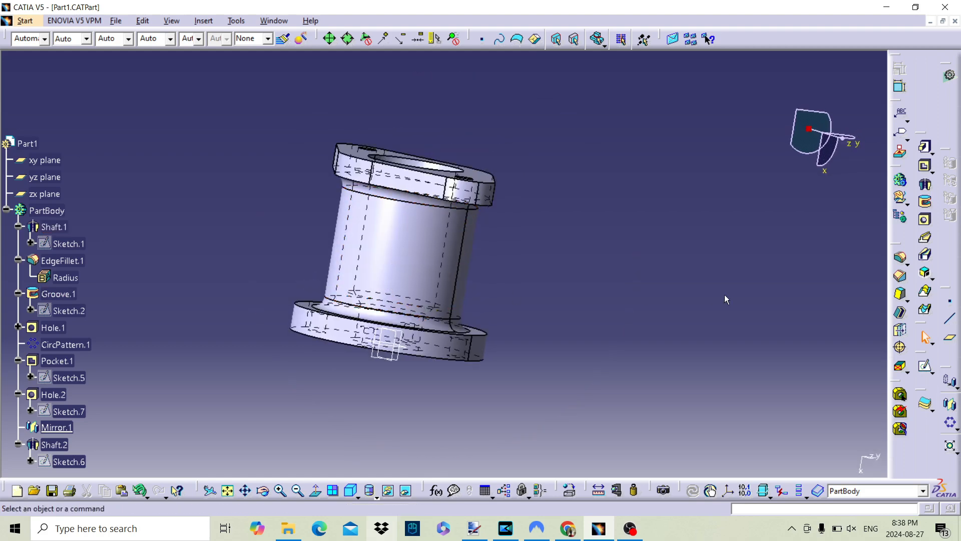
{"action": "middle_click_drag", "start_coordinate": [423, 389], "coordinate": [487, 184]}
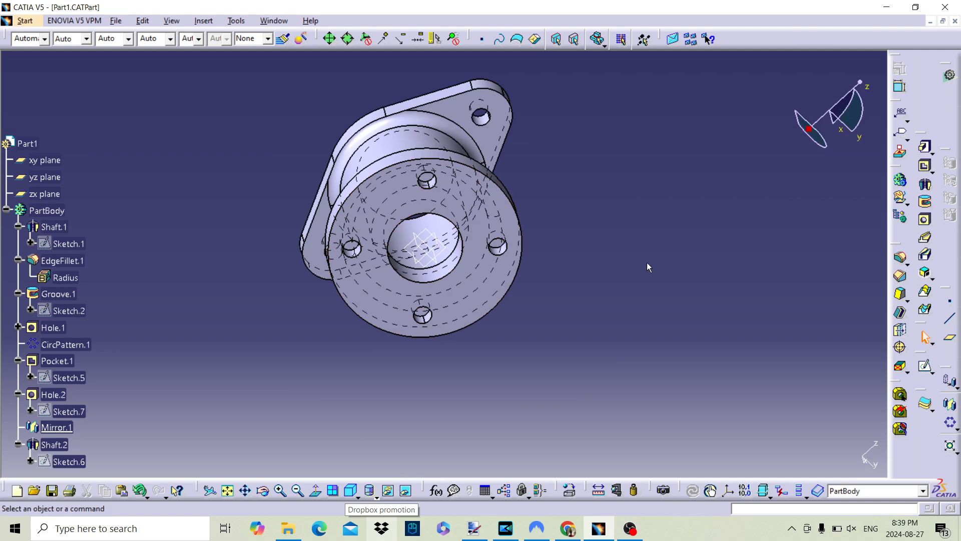
{"action": "middle_click_drag", "start_coordinate": [591, 231], "coordinate": [589, 323]}
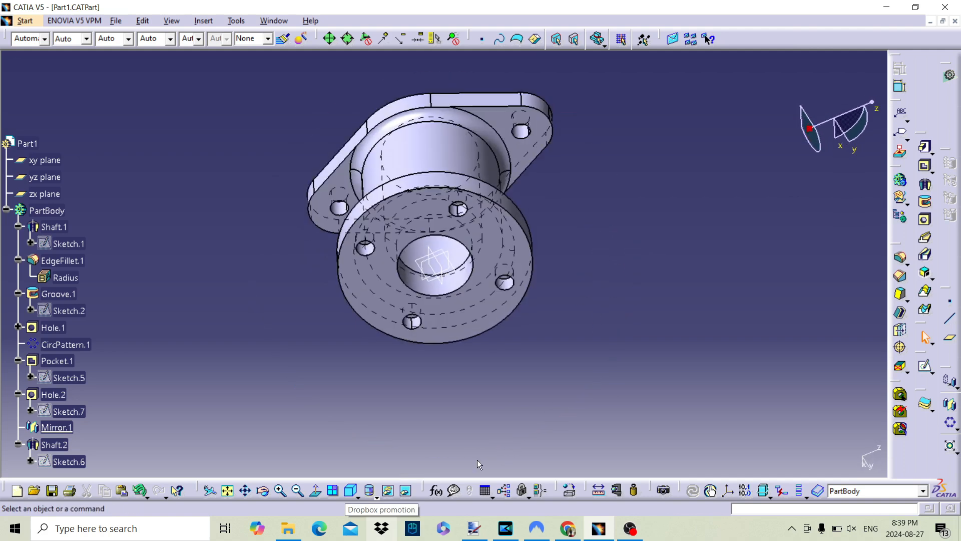
{"action": "left_click", "coordinate": [372, 494]}
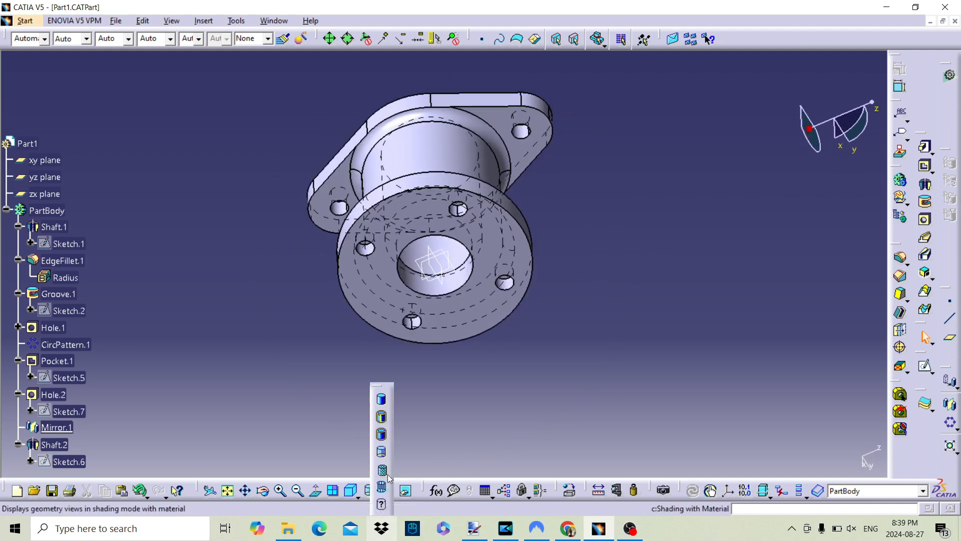
{"action": "left_click", "coordinate": [381, 417]}
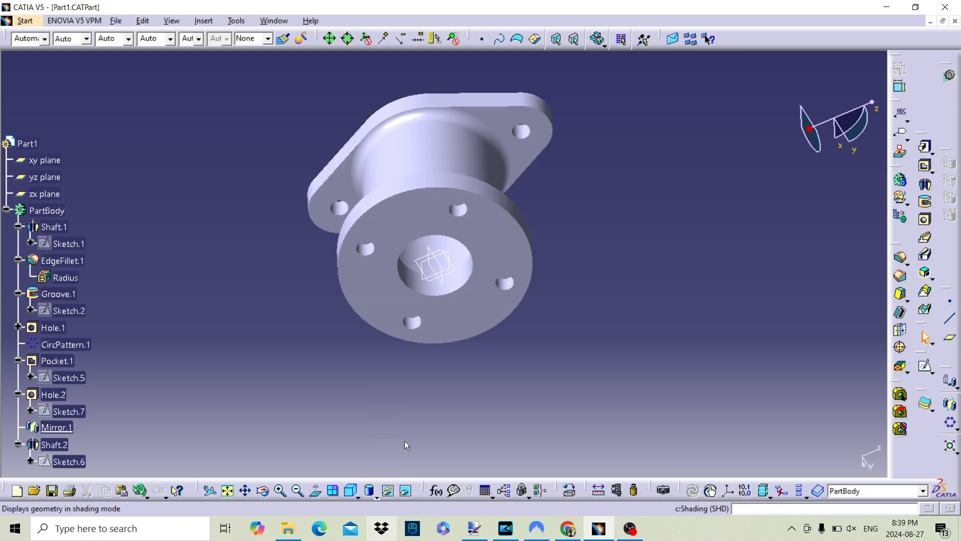